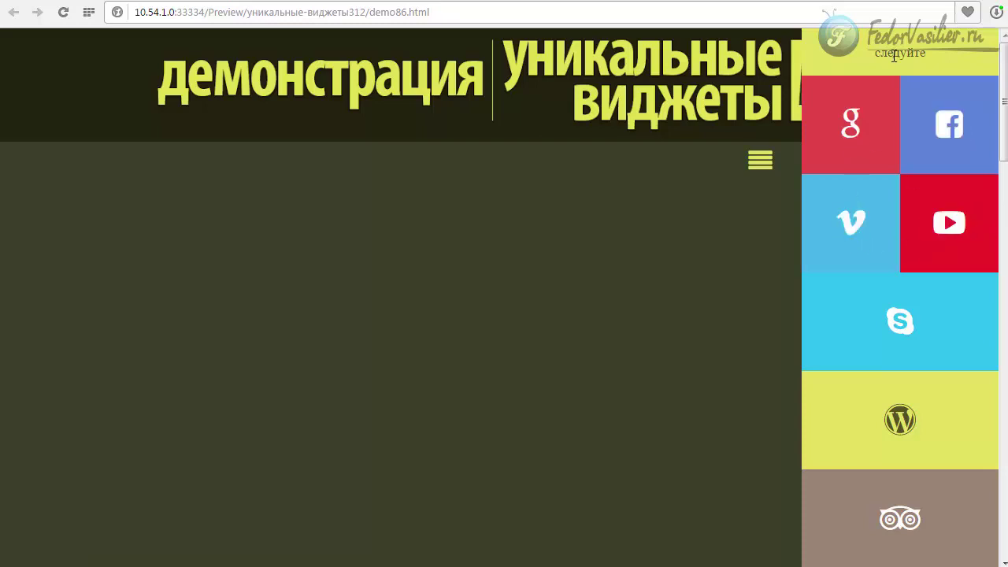
- Show and hide the icon side menu in the browser preview to examine how it slides in and out
click(760, 162)
click(762, 164)
click(760, 163)
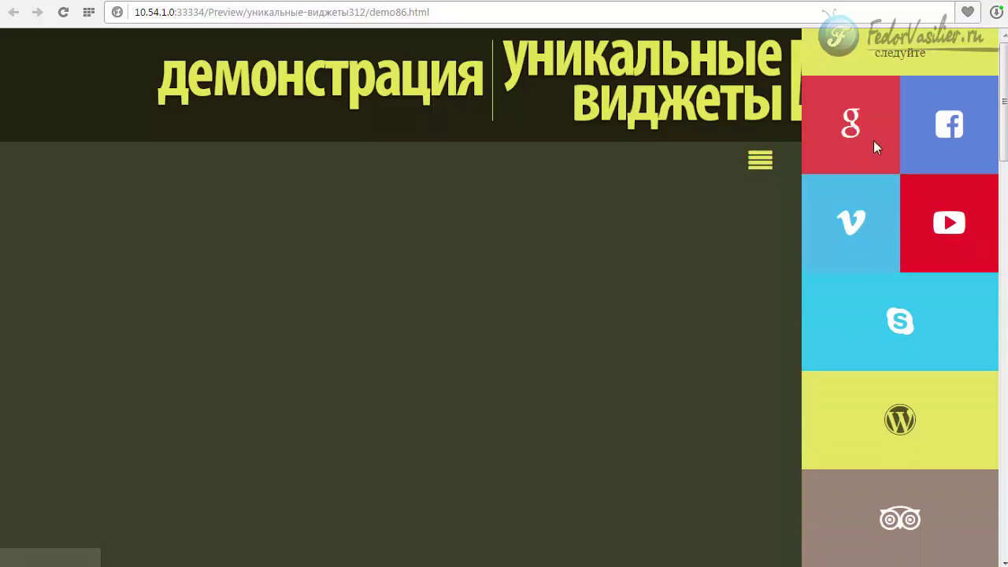
click(759, 164)
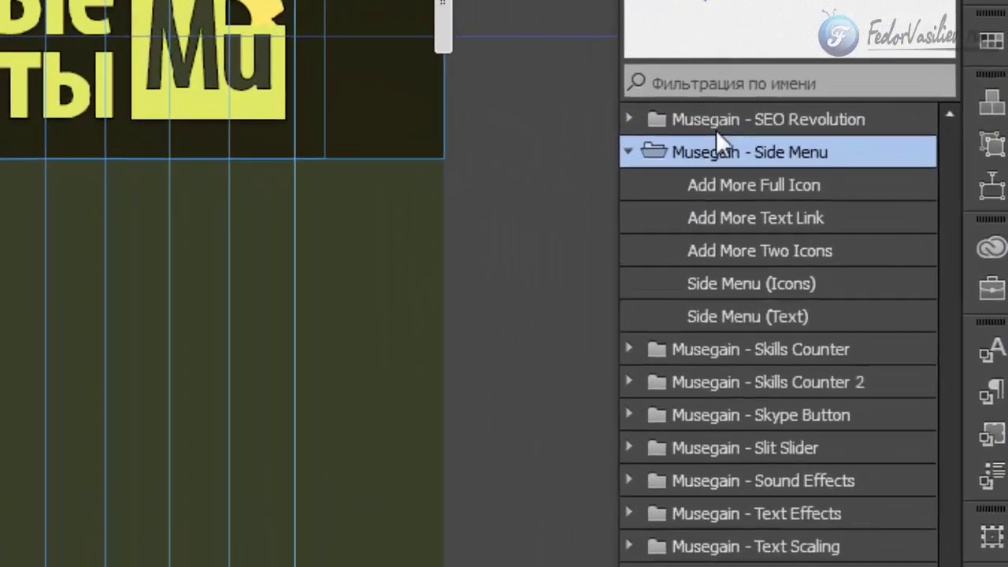
- Place the Side Menu (Text) widget from the Musegain - Side Menu library folder on the page, just below the header
click(732, 283)
click(724, 206)
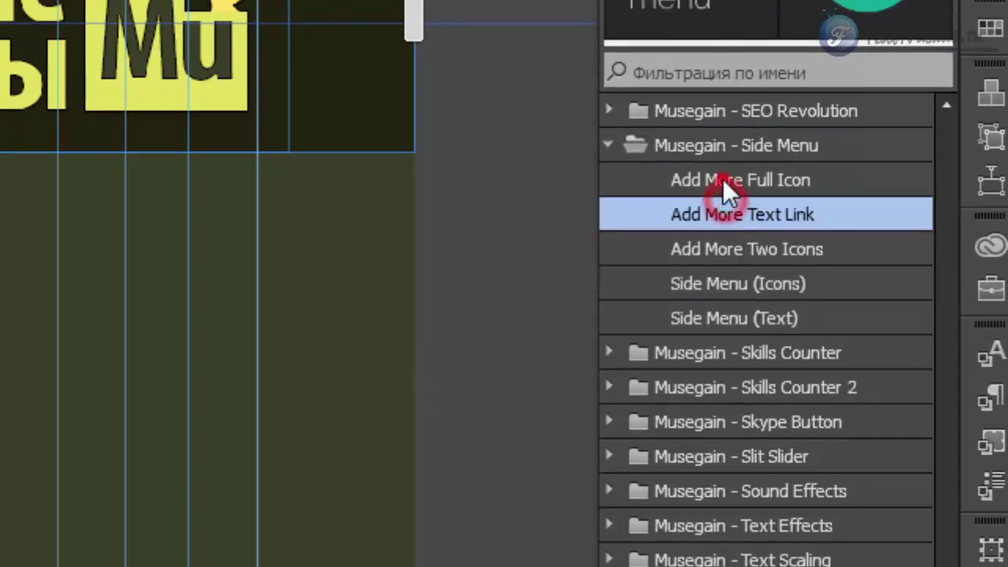
click(722, 179)
click(710, 319)
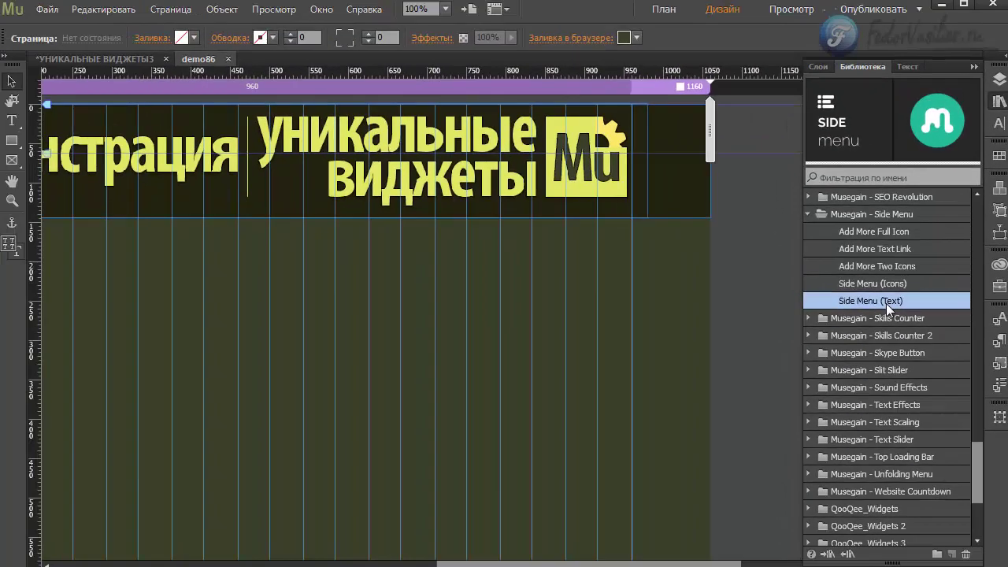
click(757, 318)
drag(884, 304, 340, 242)
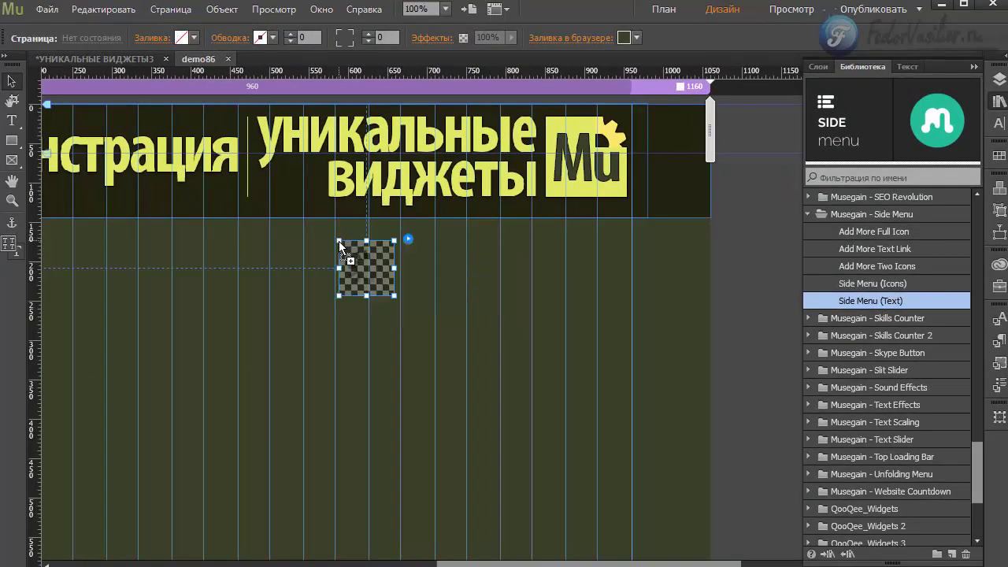
click(381, 259)
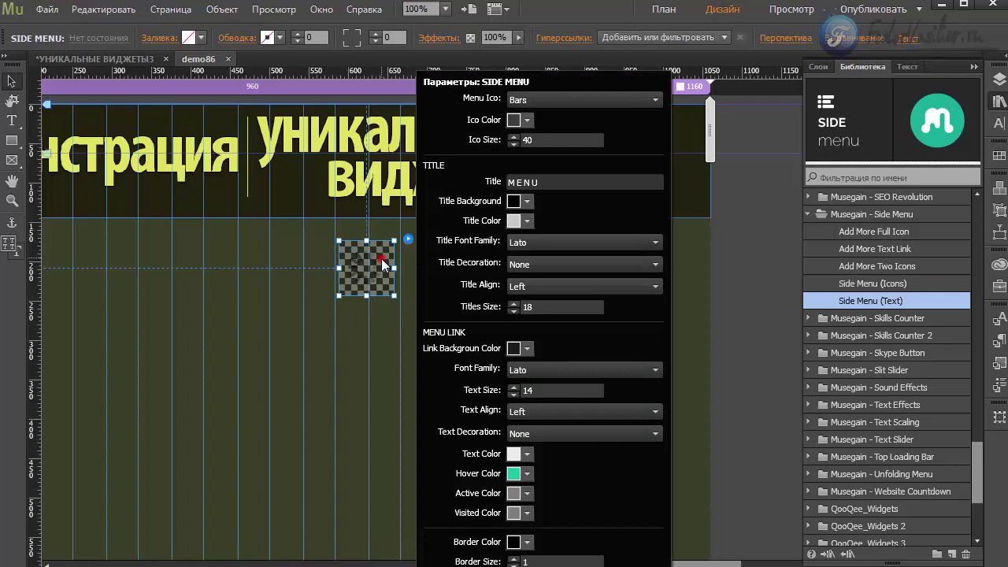
drag(378, 270, 361, 248)
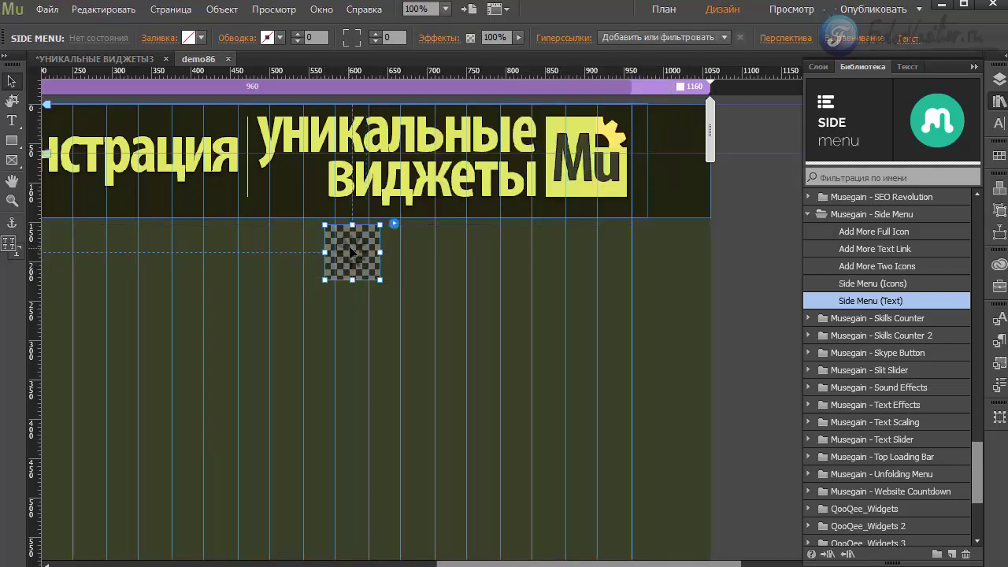
- Preview the page in the browser and open and close the text side menu to check its links
click(49, 9)
click(114, 275)
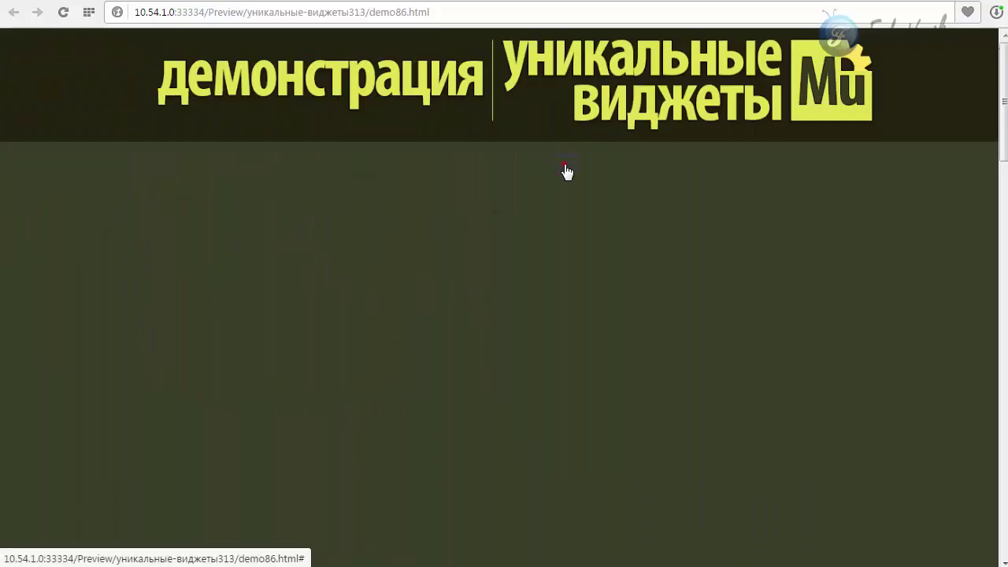
click(565, 167)
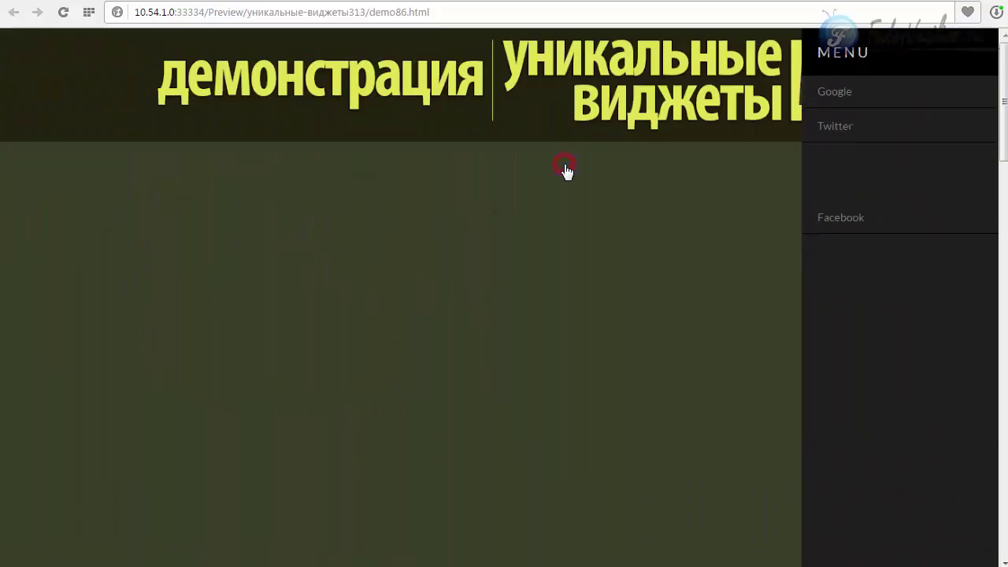
click(564, 167)
click(565, 168)
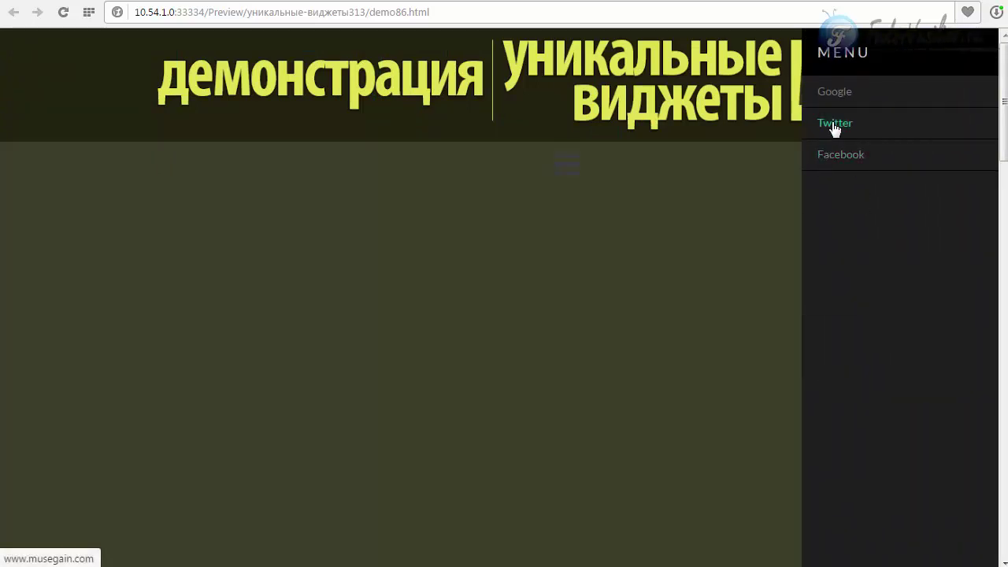
click(565, 168)
click(566, 167)
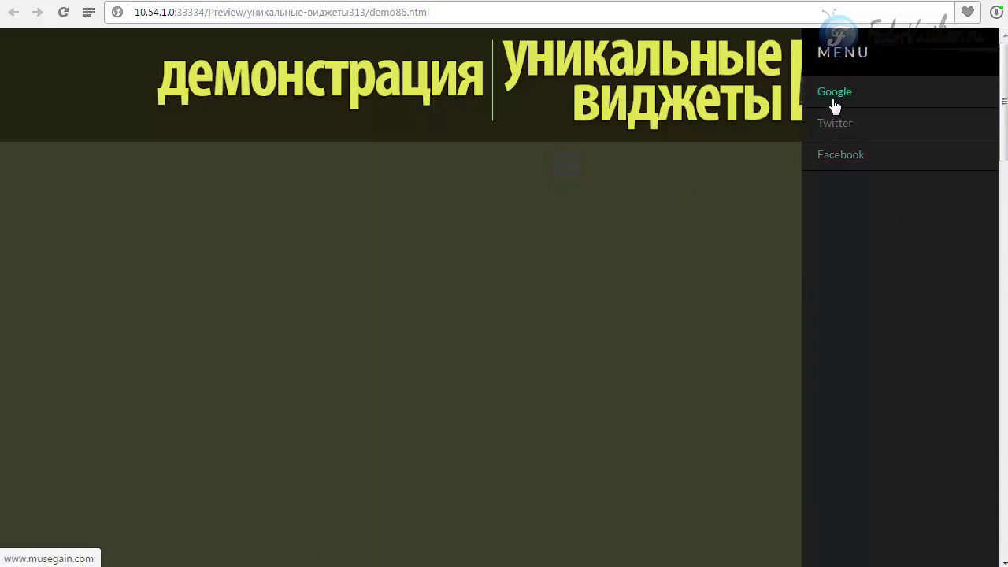
click(567, 166)
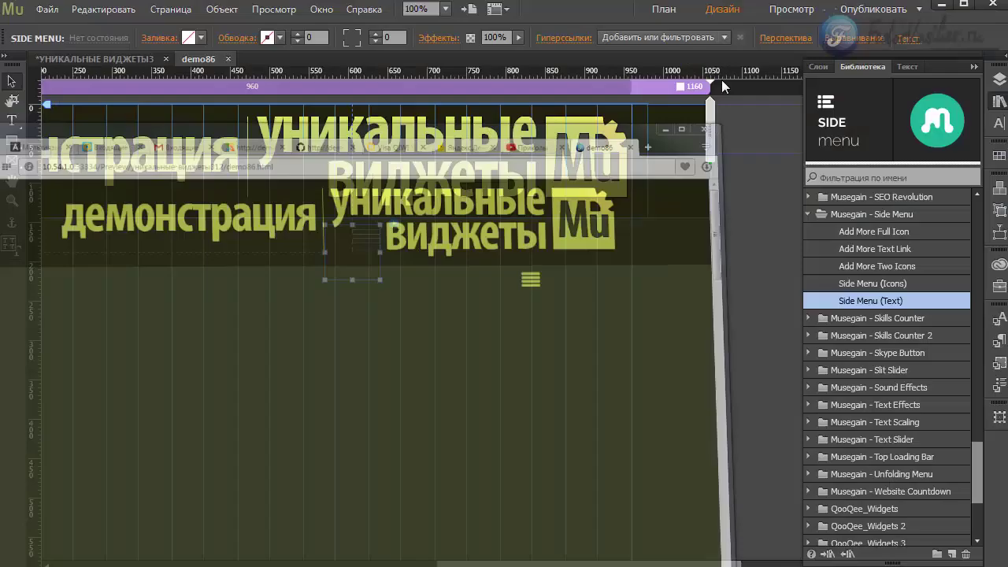
- Change the side menu widget's menu icon to Arrow
click(393, 224)
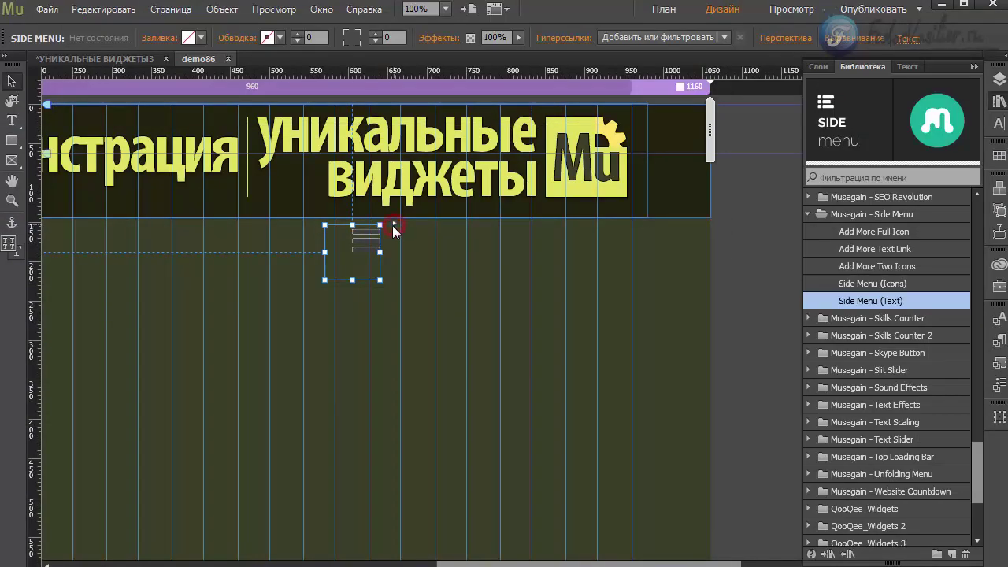
click(1000, 416)
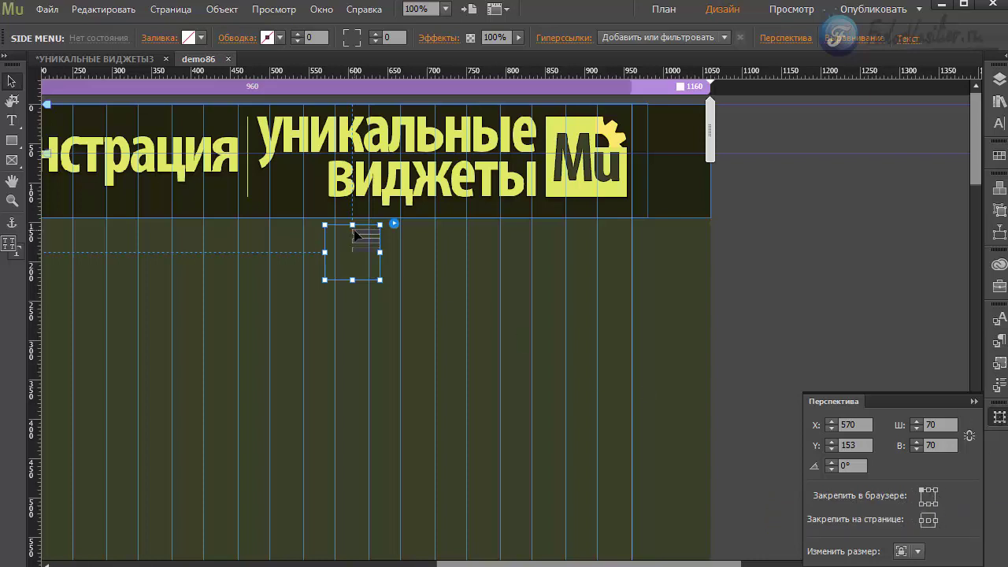
click(394, 224)
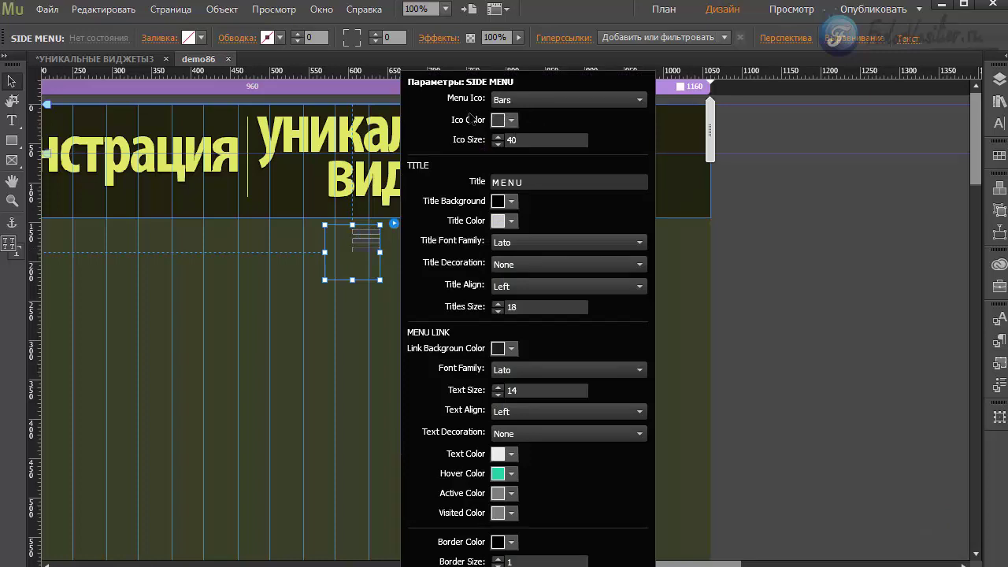
click(512, 101)
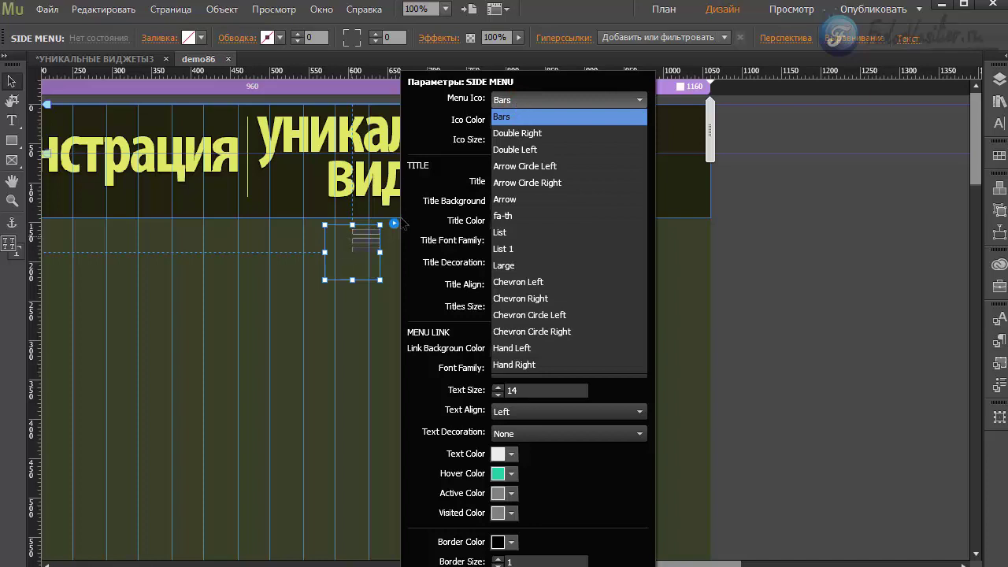
click(504, 204)
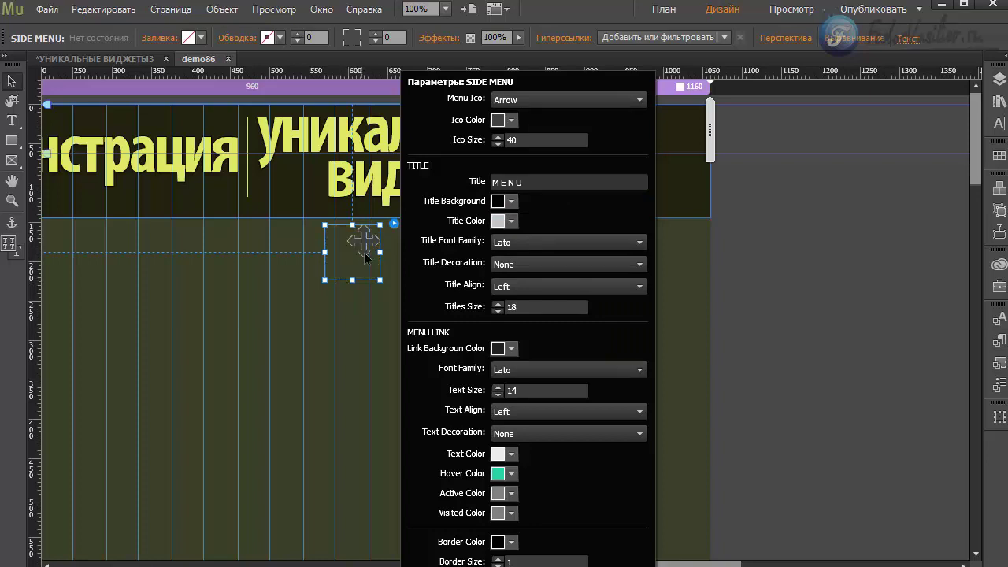
- Set the menu icon's color to yellow E1E15F and its size to 70
click(511, 120)
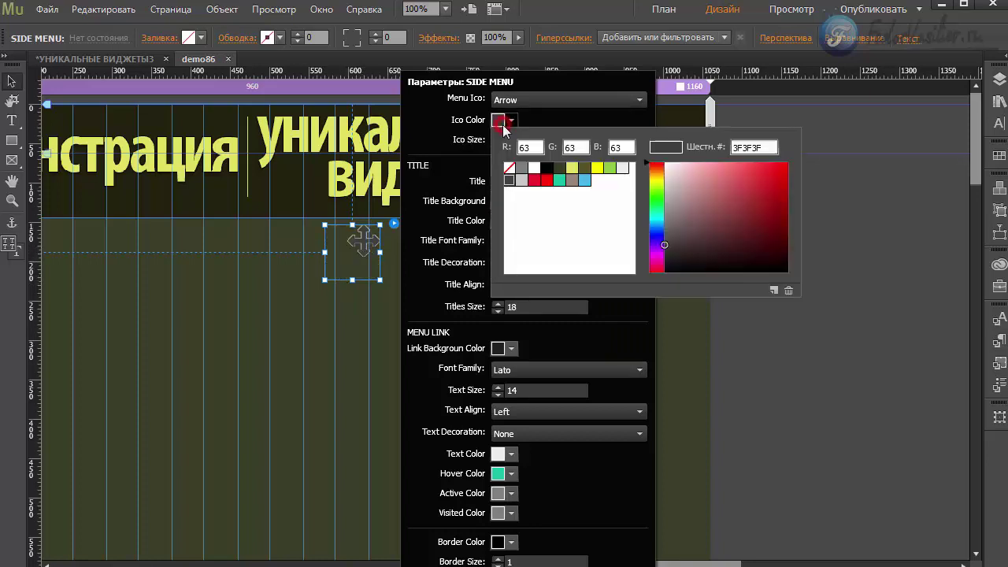
click(573, 172)
click(442, 137)
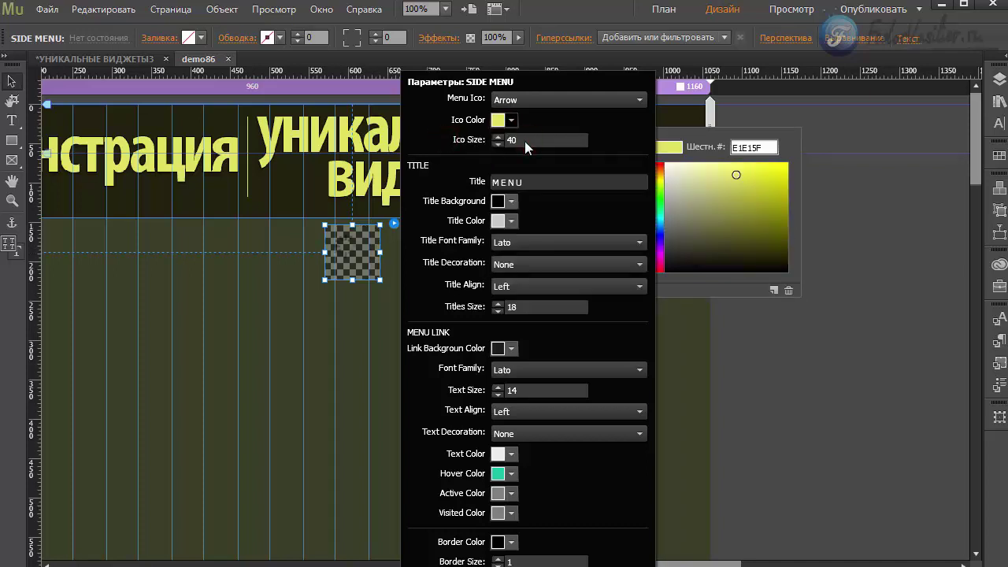
double_click(525, 141)
key(Return)
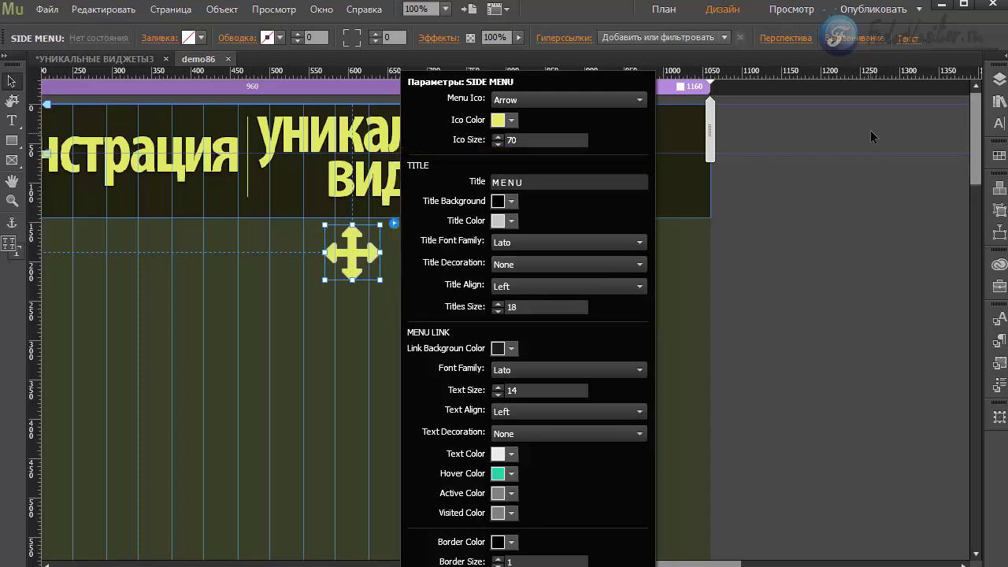
- Change the side menu's title text to "меню"
click(538, 185)
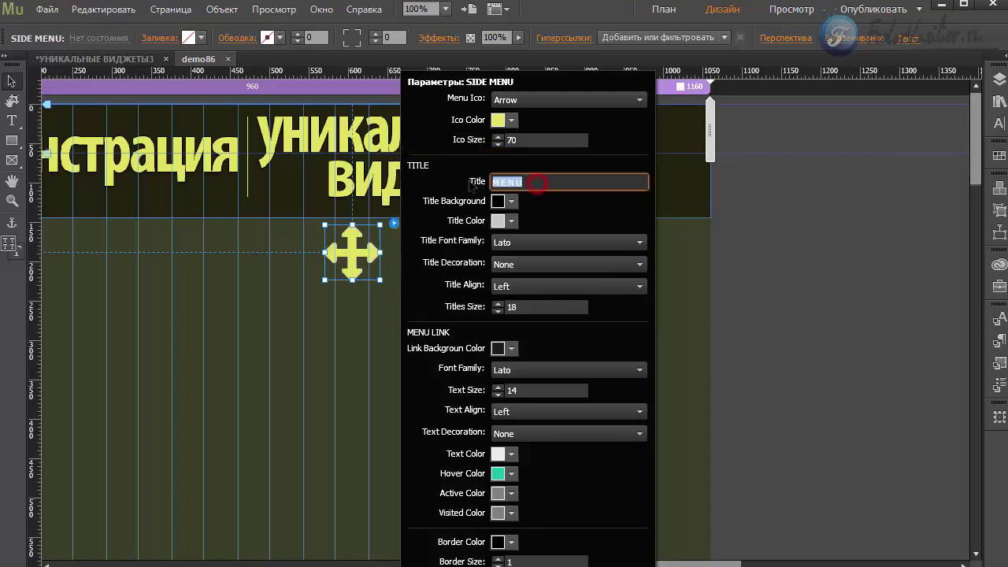
text(мен)
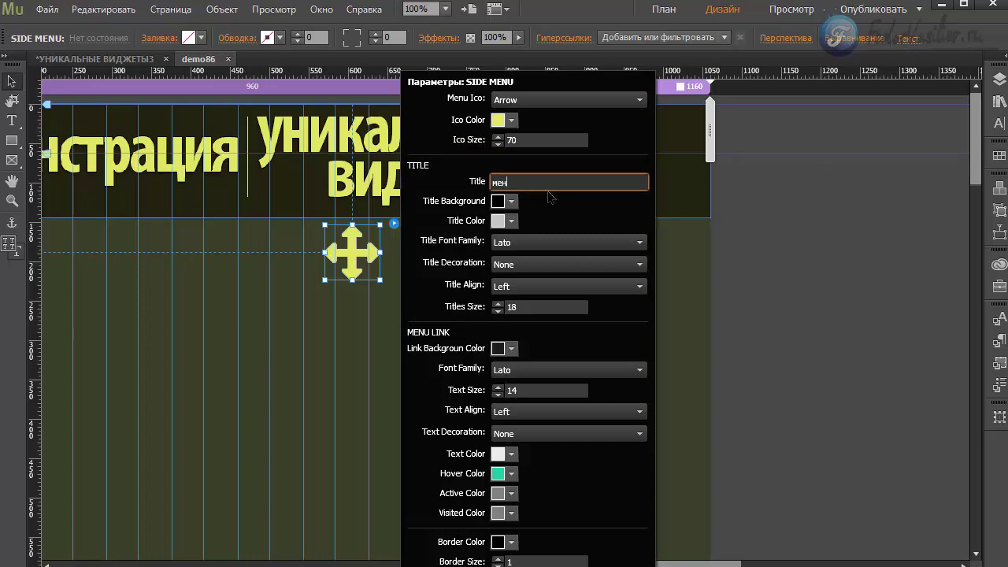
text(ю)
key(Return)
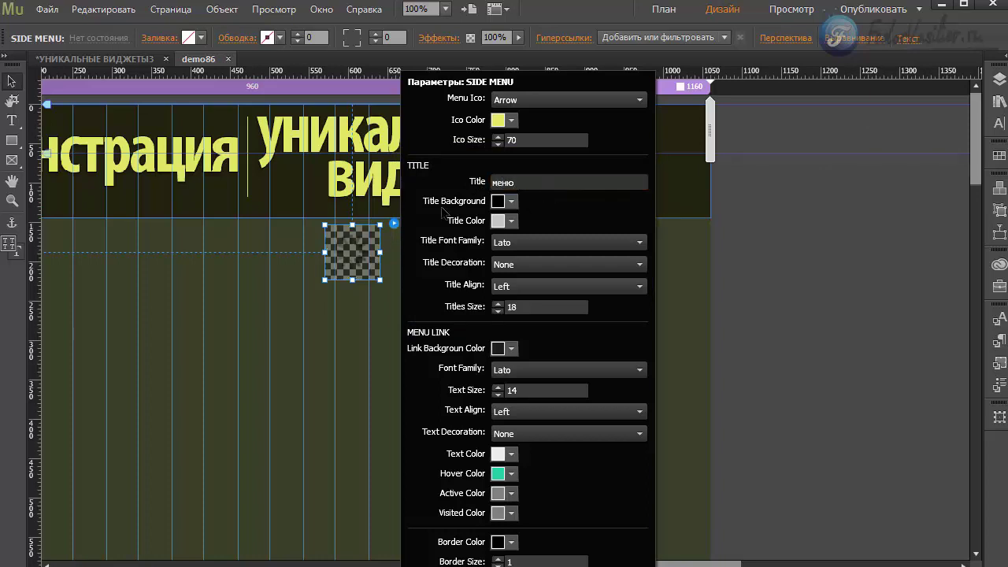
- Set the title background to the light yellow swatch and the title color to dark olive 525224
click(498, 200)
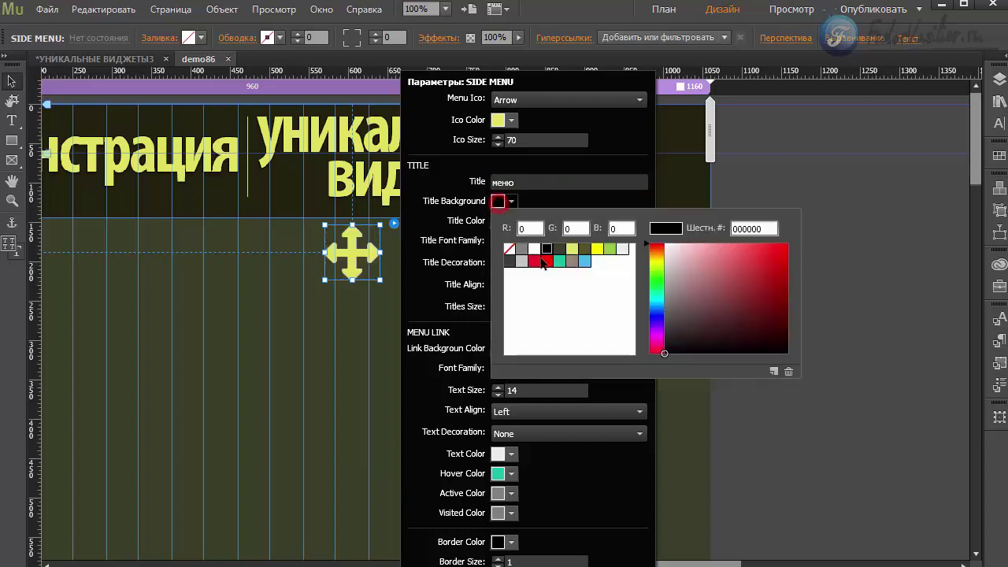
click(574, 251)
click(554, 201)
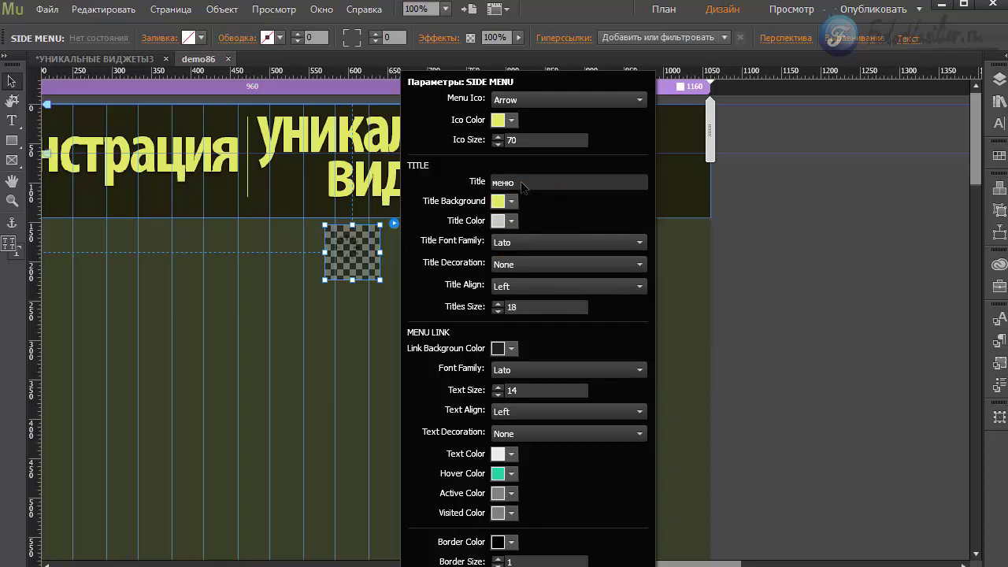
click(513, 182)
click(511, 221)
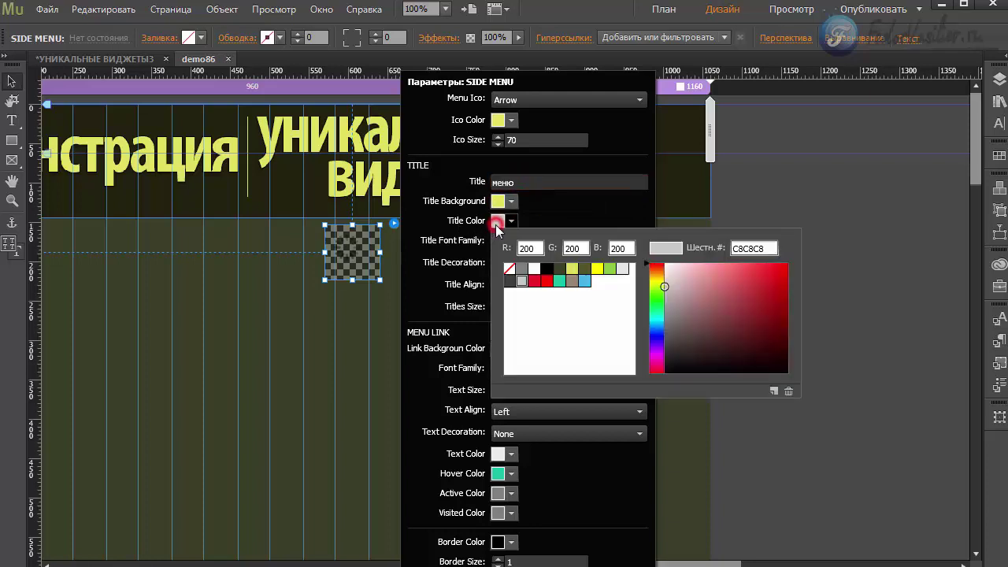
click(572, 280)
click(573, 197)
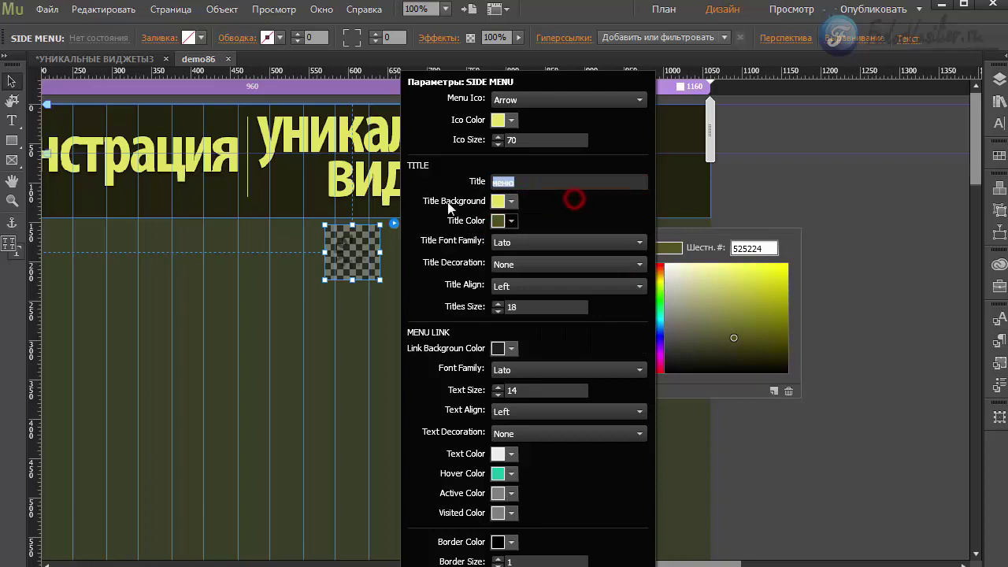
click(510, 204)
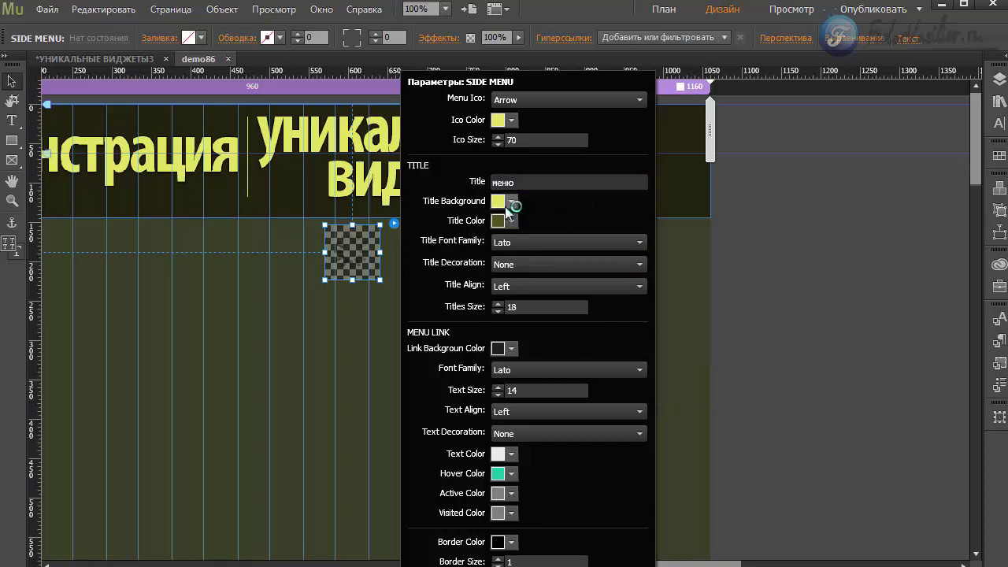
- Keep the title font family as Lato and set the title decoration to Overline
click(509, 245)
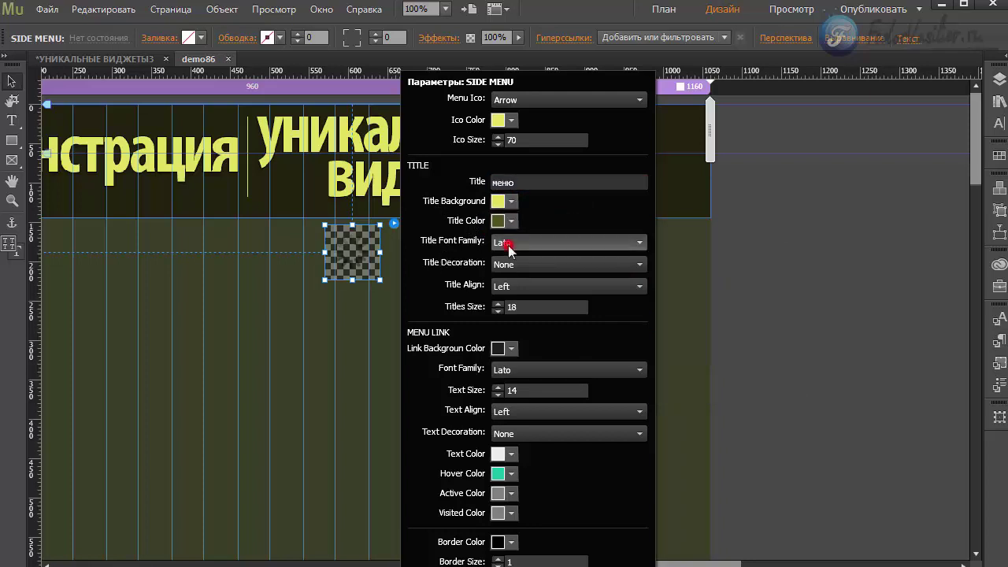
click(504, 243)
click(508, 187)
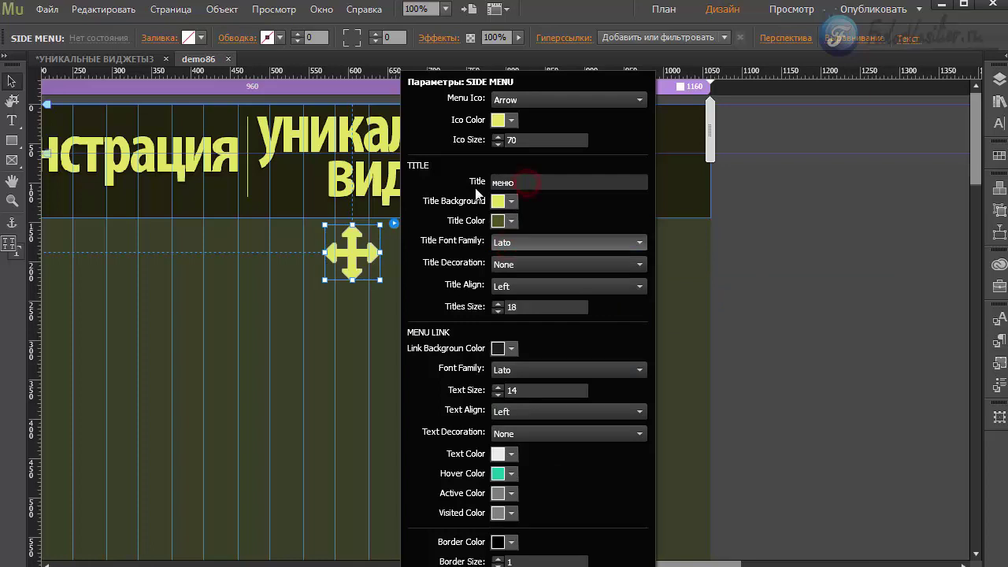
click(496, 266)
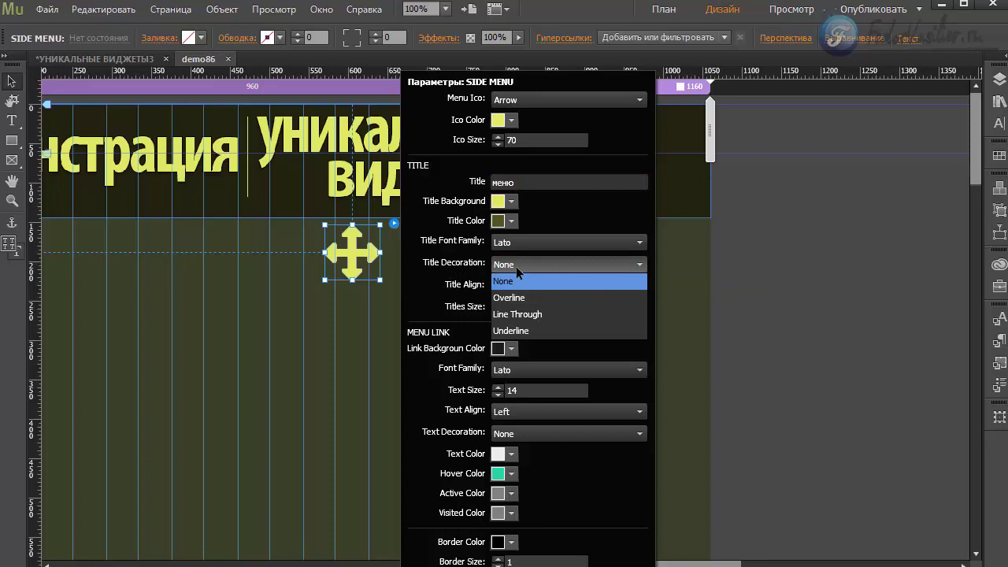
click(520, 265)
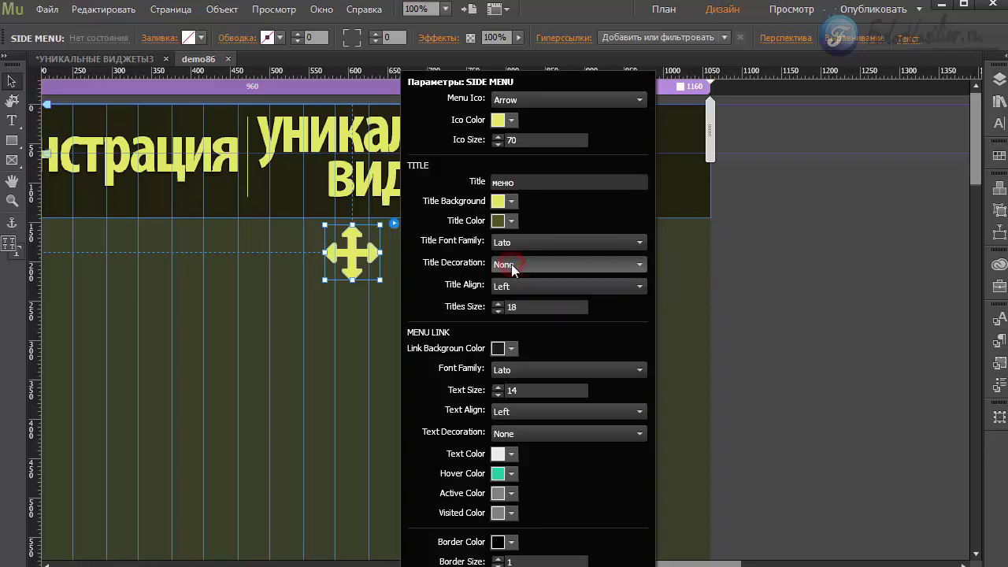
click(511, 266)
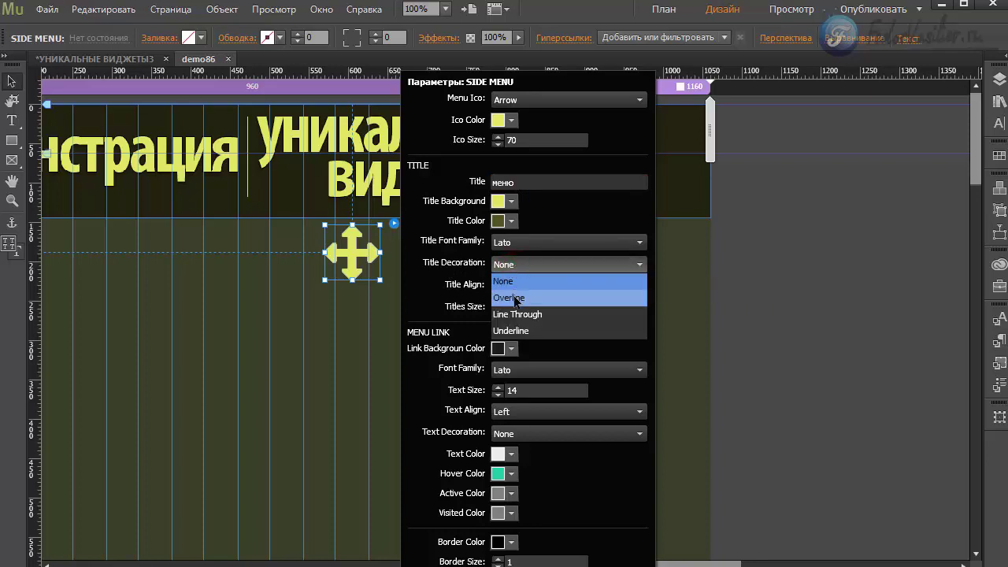
click(509, 298)
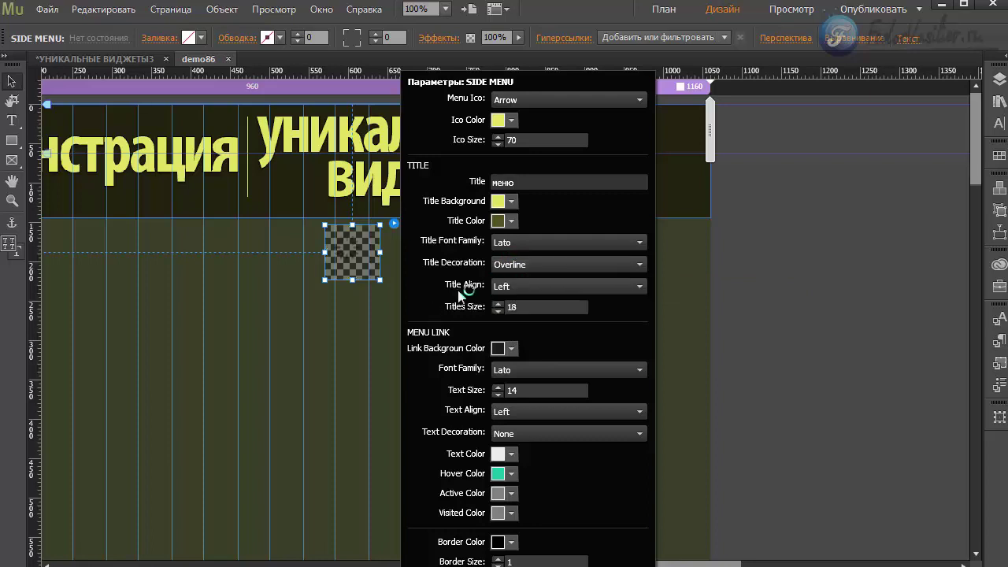
- Set the side menu's title alignment to Center and close the widget's settings
click(517, 287)
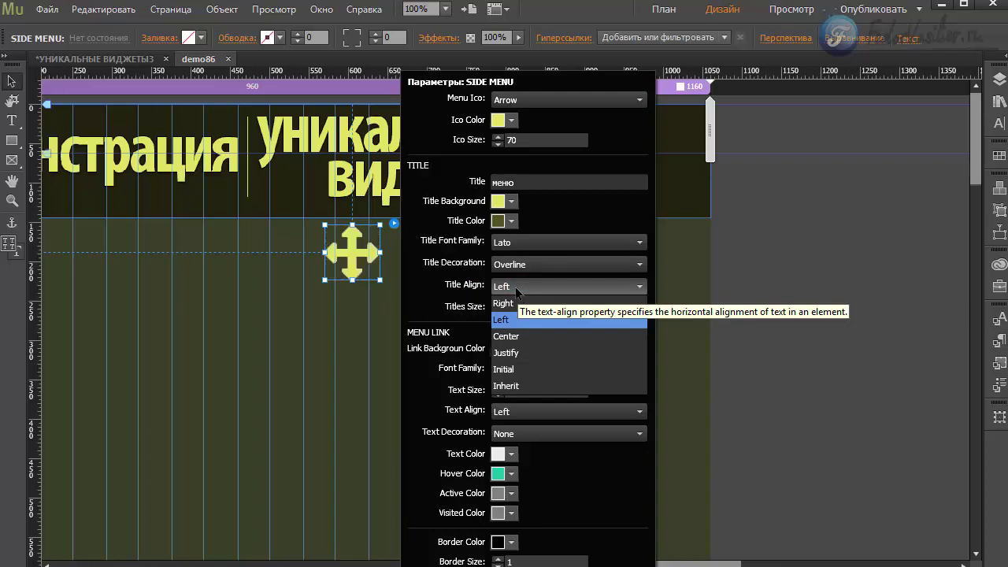
click(517, 339)
click(521, 307)
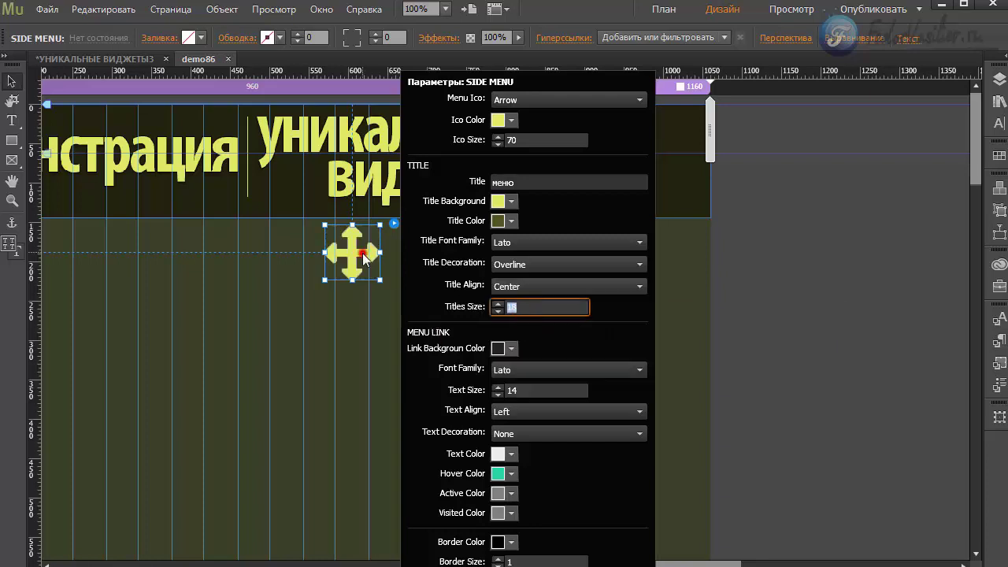
click(330, 320)
- Preview the page in the browser, open the side menu to check its title styling, and return to Muse
click(48, 9)
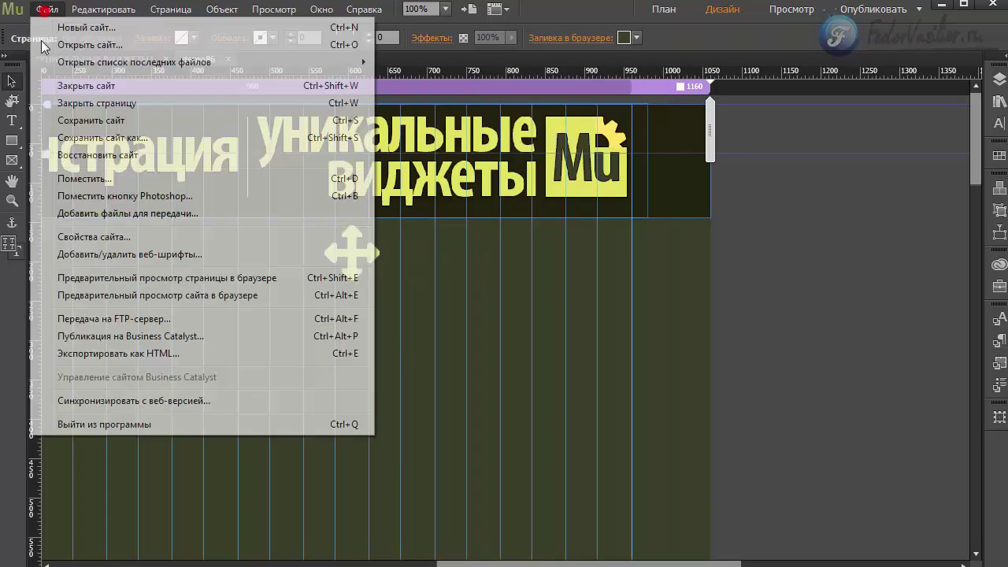
click(118, 342)
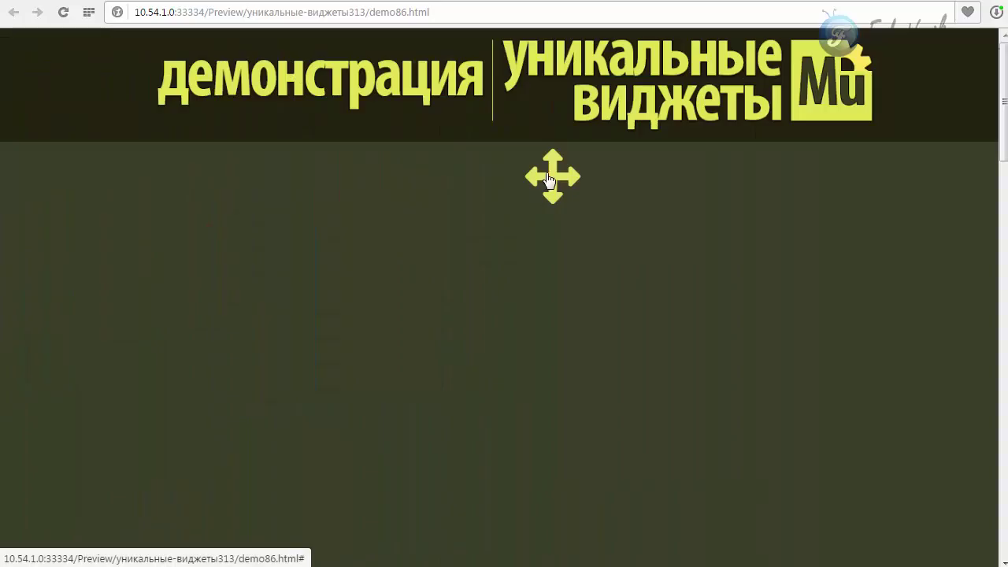
drag(879, 54, 920, 53)
click(924, 58)
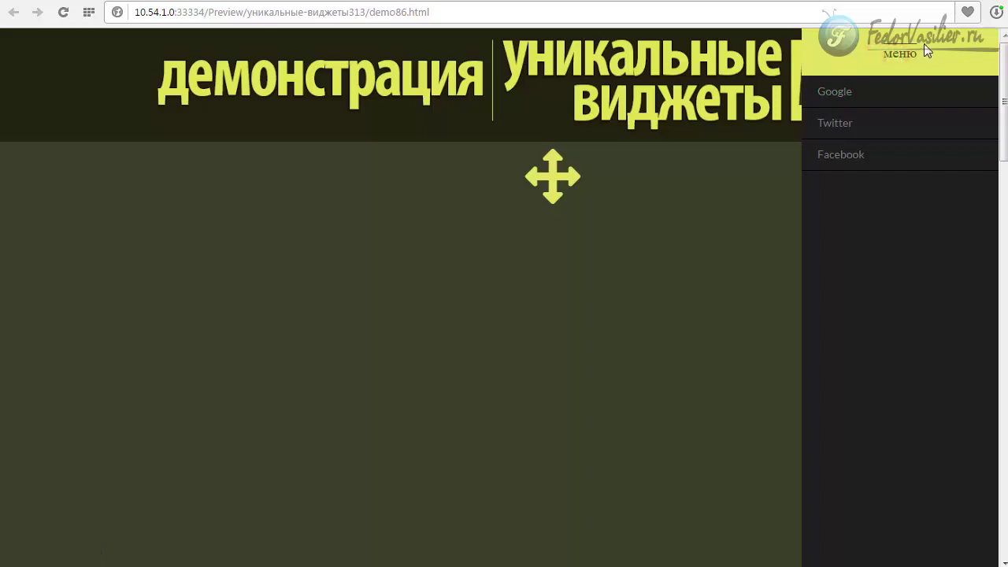
drag(917, 54, 886, 56)
click(888, 60)
click(567, 169)
key(alt+Tab)
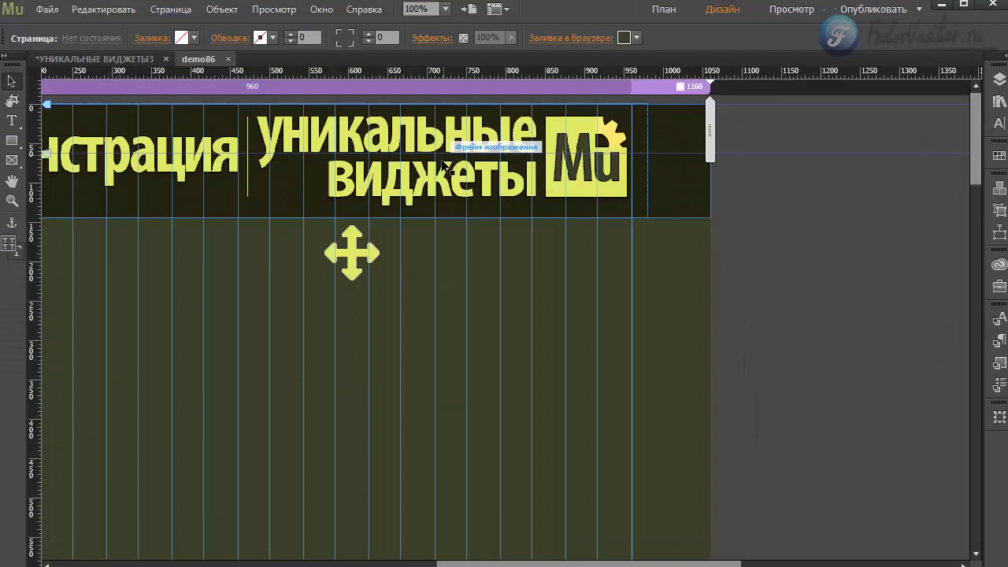
- Set the side menu's title size to 30 and the title decoration to Line Through
click(359, 250)
click(392, 227)
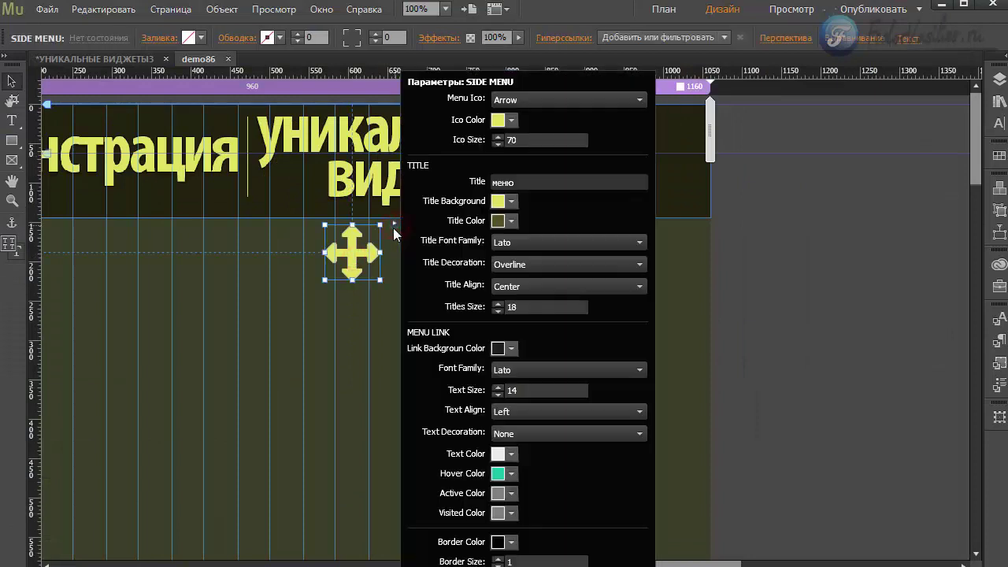
click(545, 307)
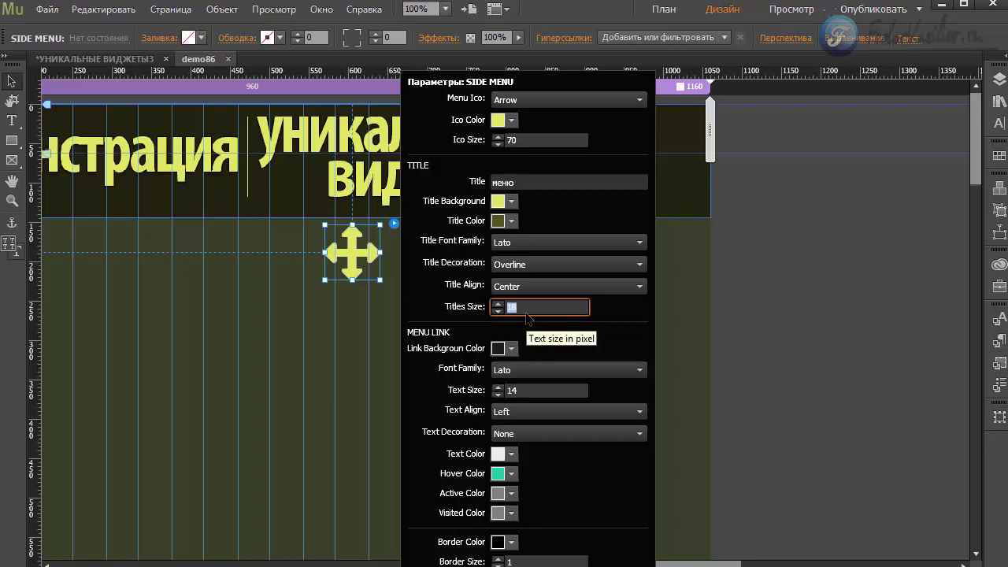
text(30)
key(Return)
click(529, 269)
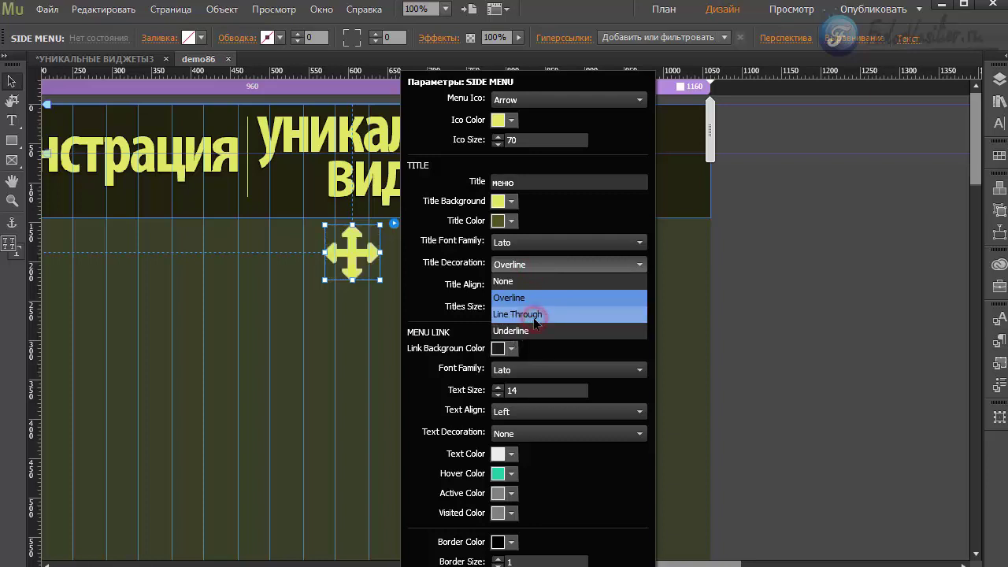
click(534, 322)
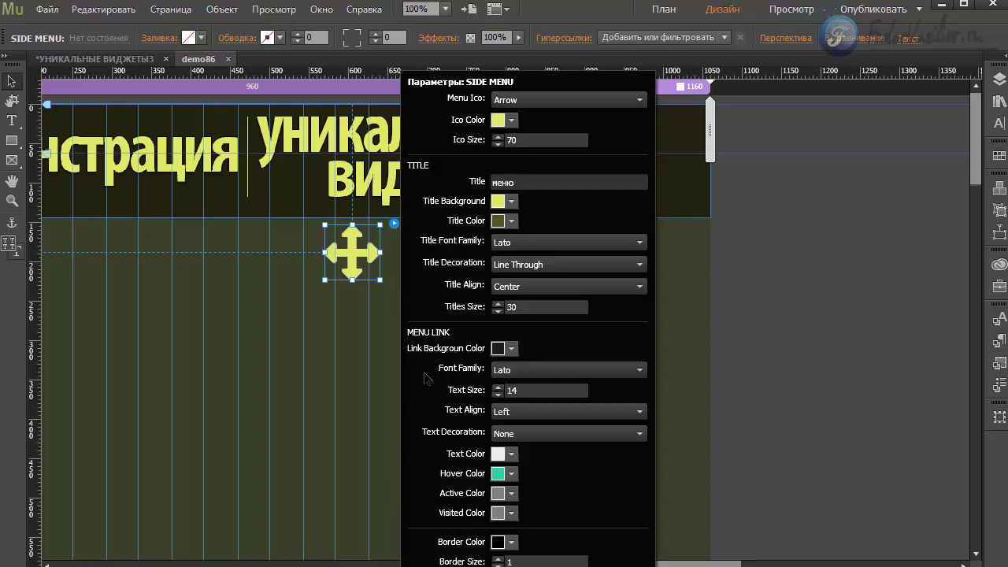
- Set the menu link background color to the dark olive swatch 525224
click(508, 348)
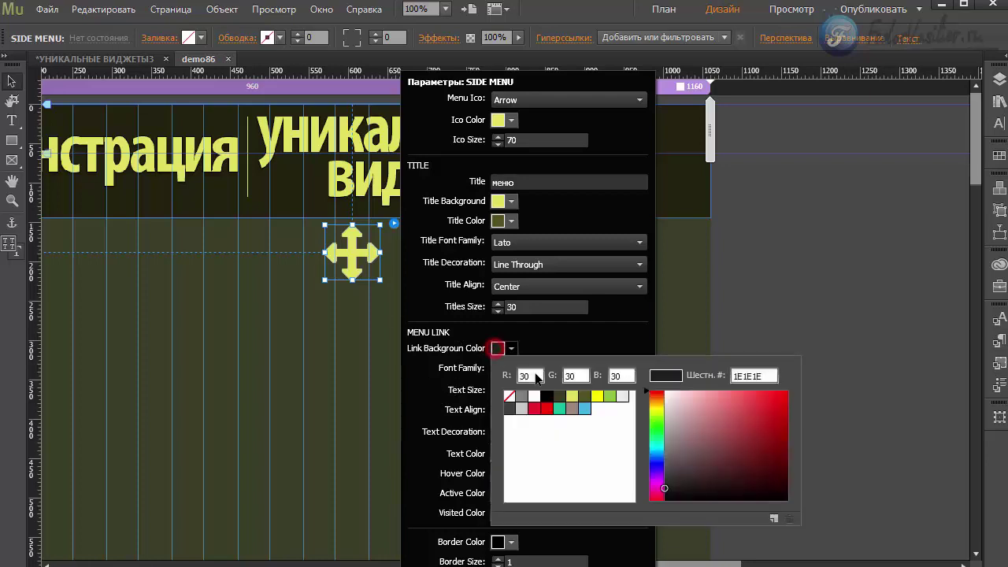
click(578, 395)
click(552, 339)
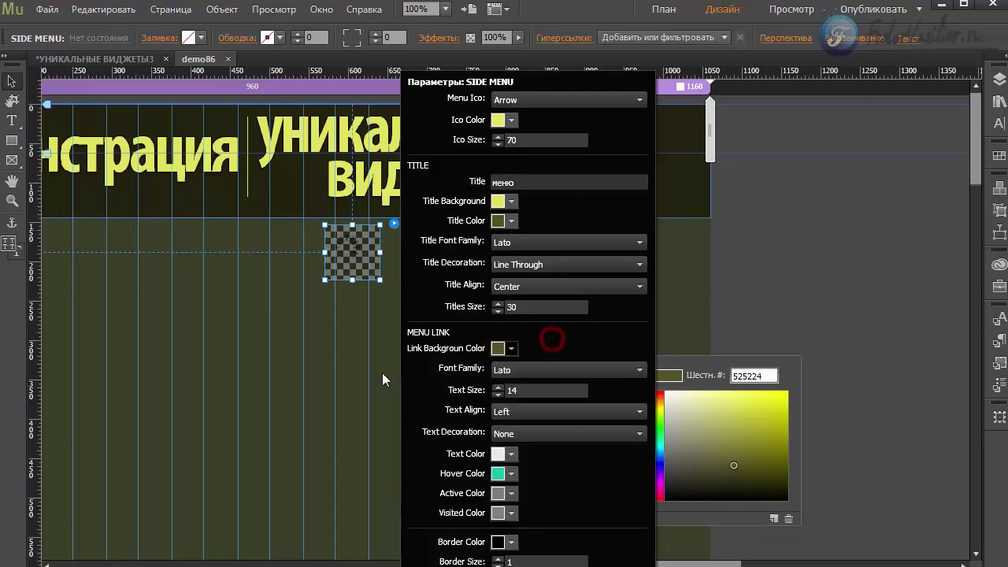
click(343, 257)
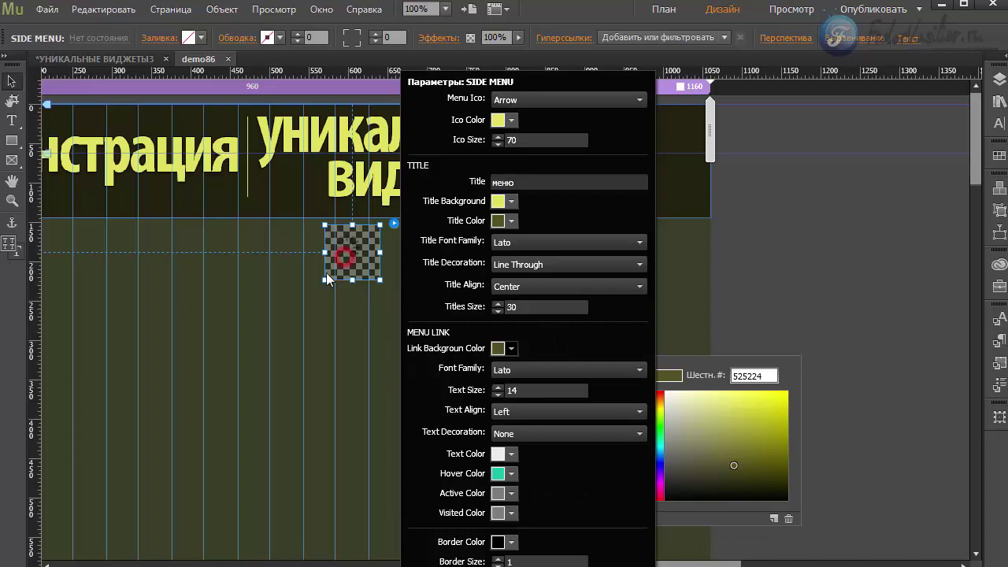
- Preview the page in the browser, open the side menu to check its title and link background, and close the preview
click(47, 10)
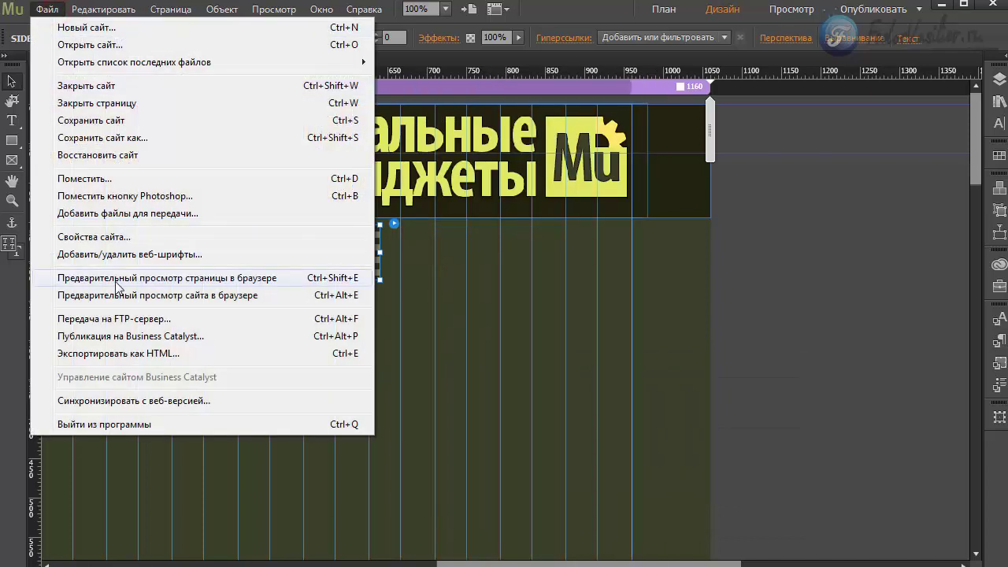
click(157, 279)
click(555, 179)
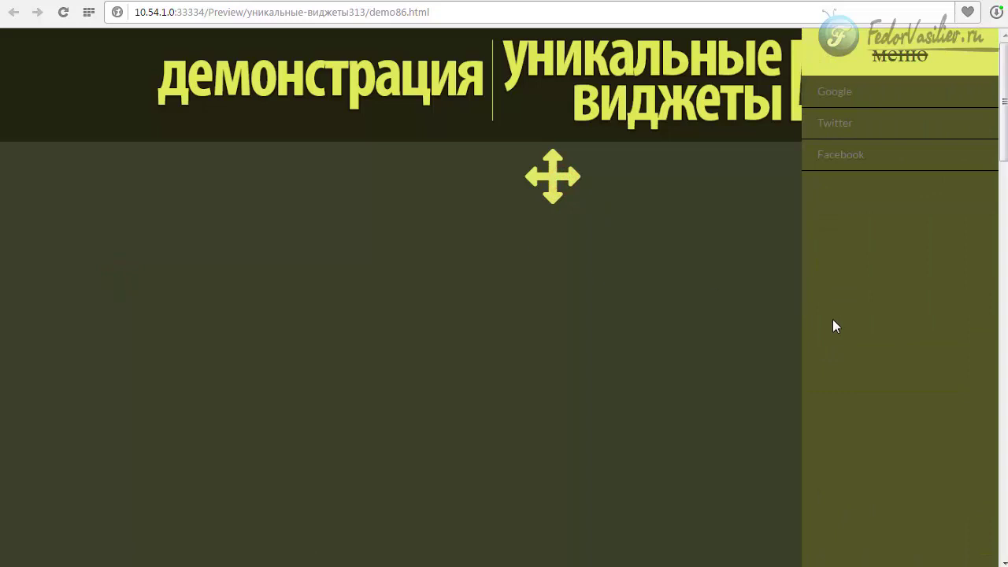
click(869, 52)
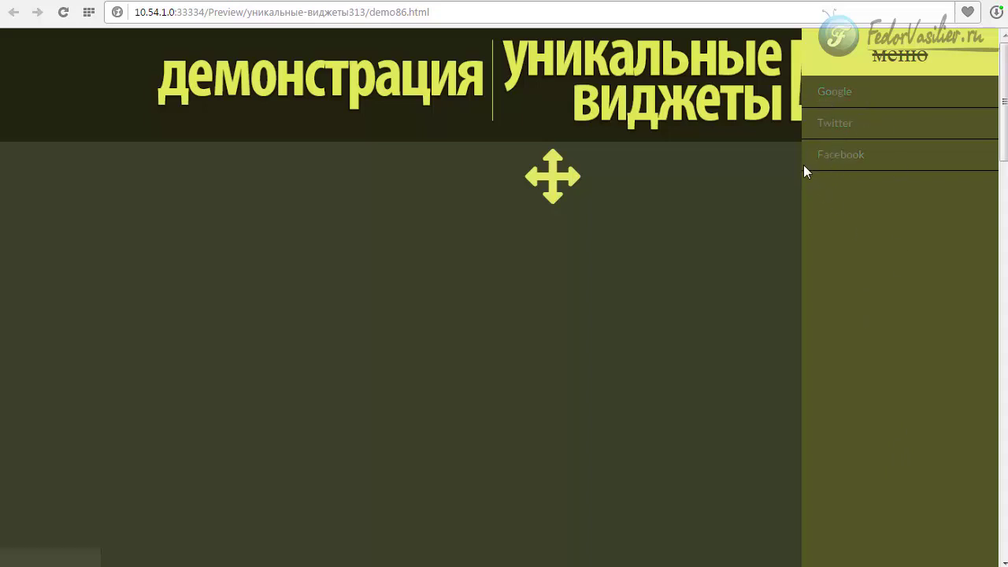
key(alt+F4)
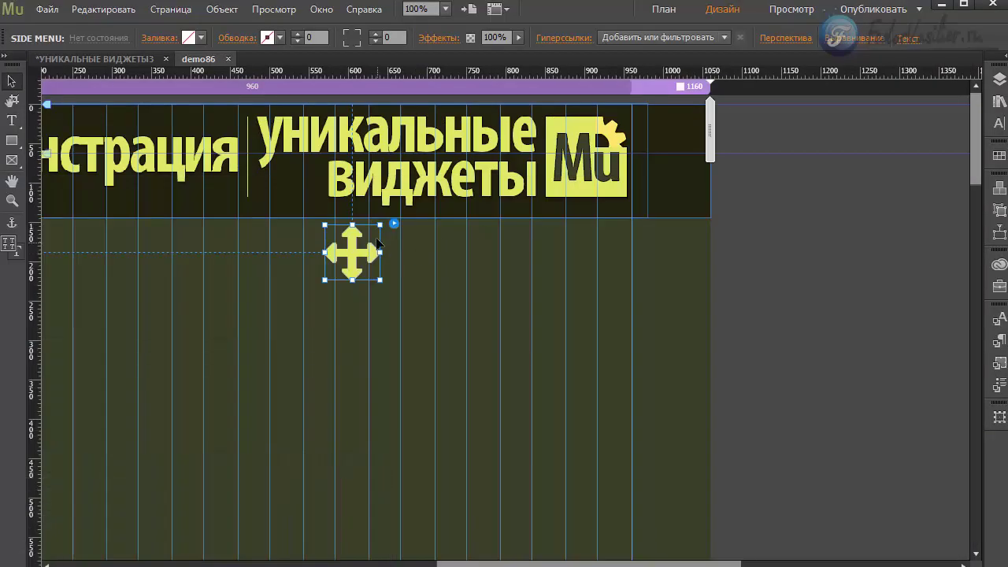
- Set the menu link background color to the light yellow swatch E1E15F
click(394, 225)
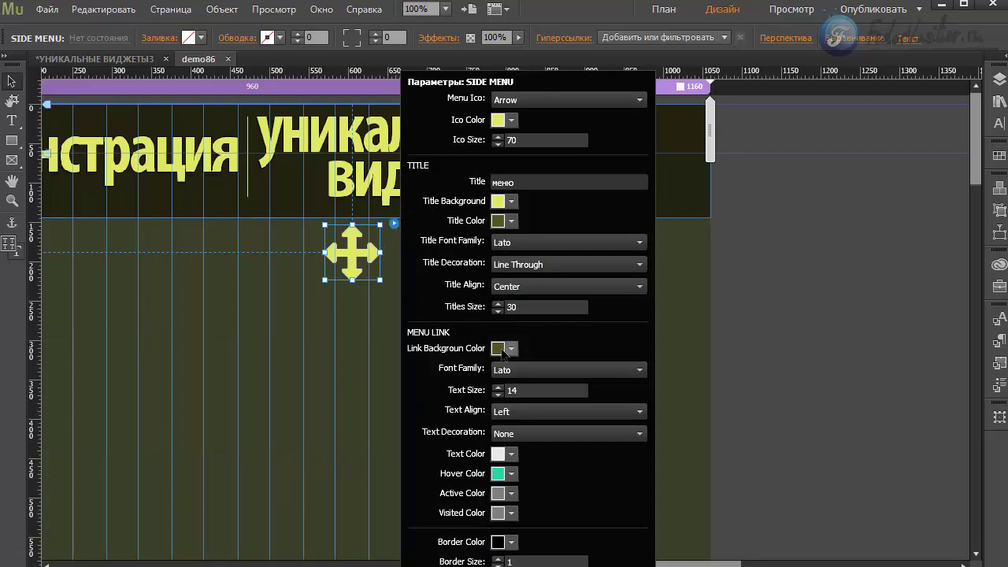
click(499, 348)
click(571, 396)
click(552, 347)
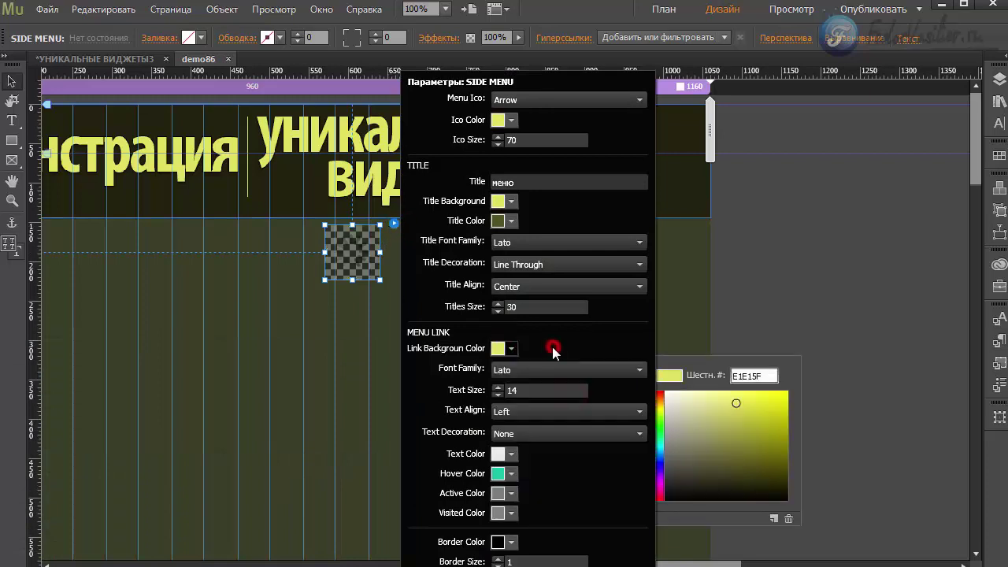
- Review the menu link's font family, text size, text alignment and text decoration options without changing them
click(518, 368)
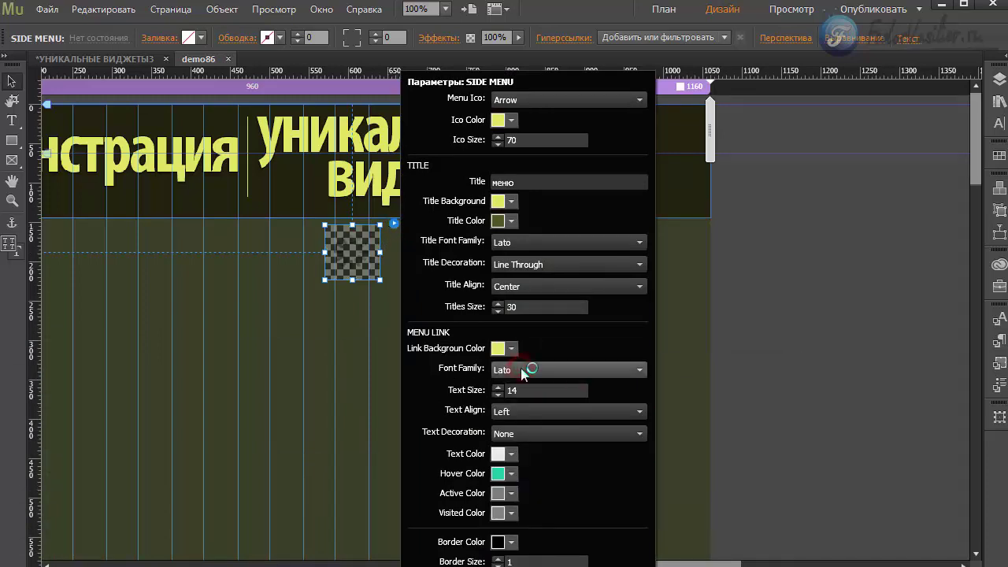
click(516, 368)
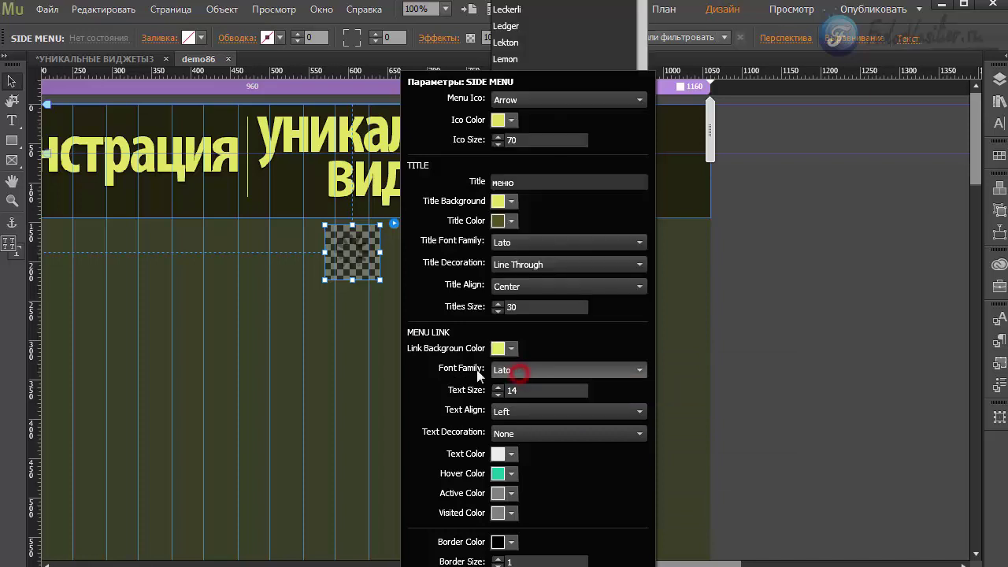
click(528, 390)
click(508, 411)
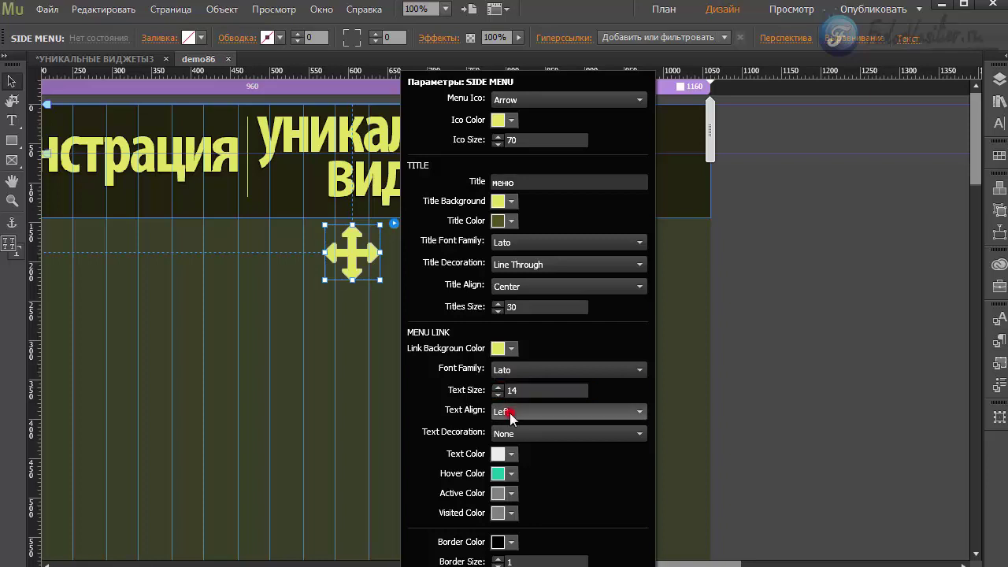
click(510, 414)
click(524, 432)
click(523, 432)
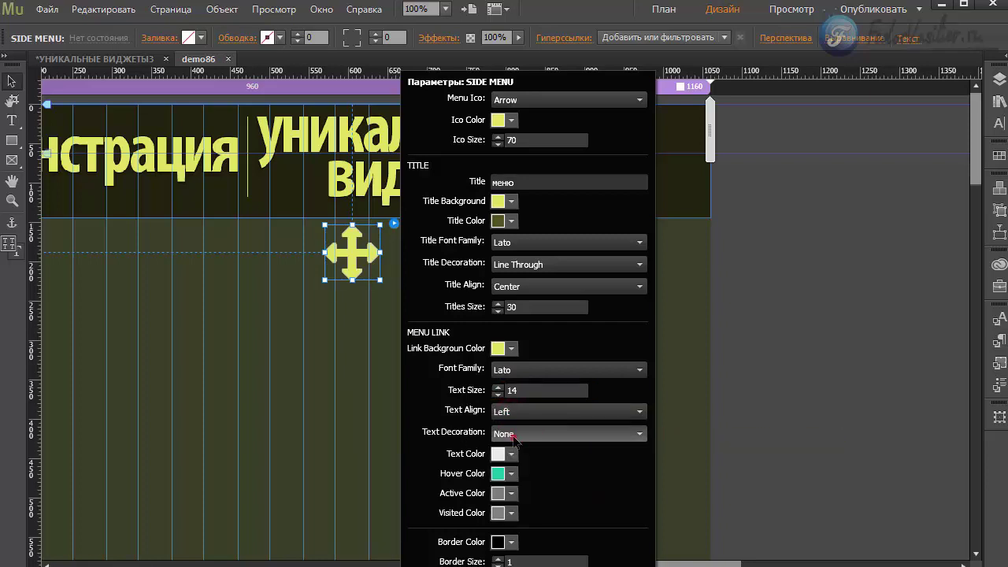
click(525, 433)
click(514, 452)
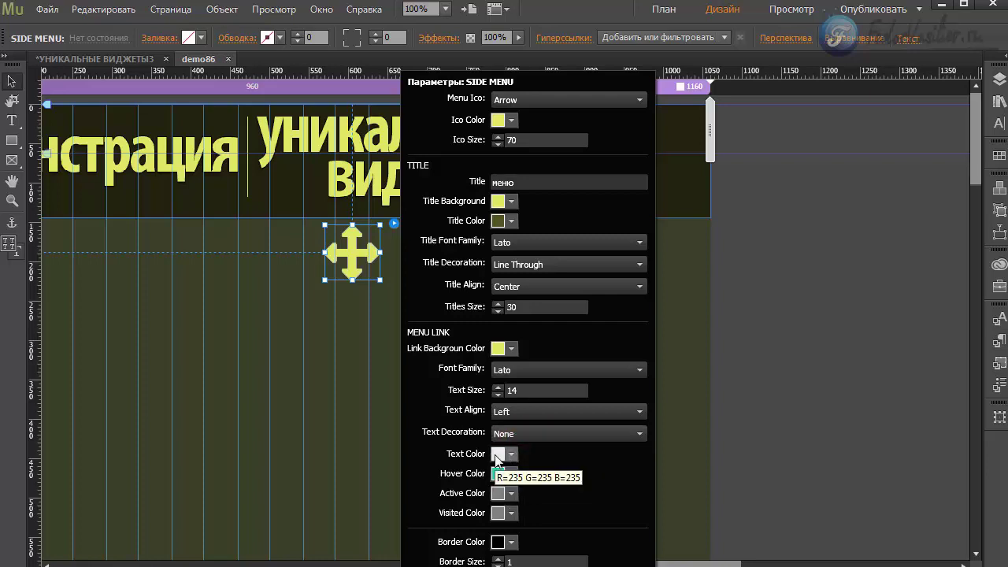
- Set the menu link text color to dark olive 525224 and the hover color to darker olive 2F2F16
click(498, 455)
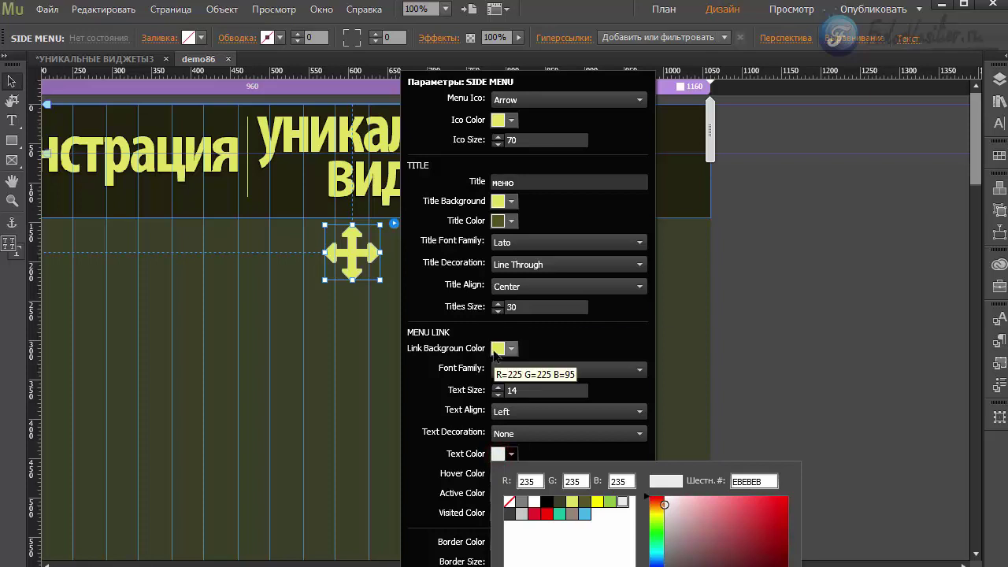
click(584, 502)
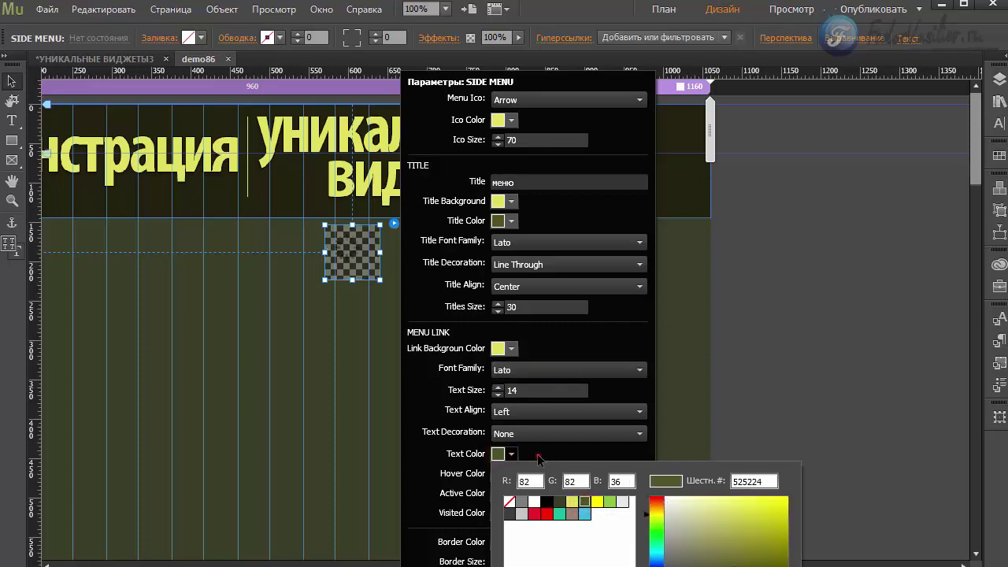
click(537, 455)
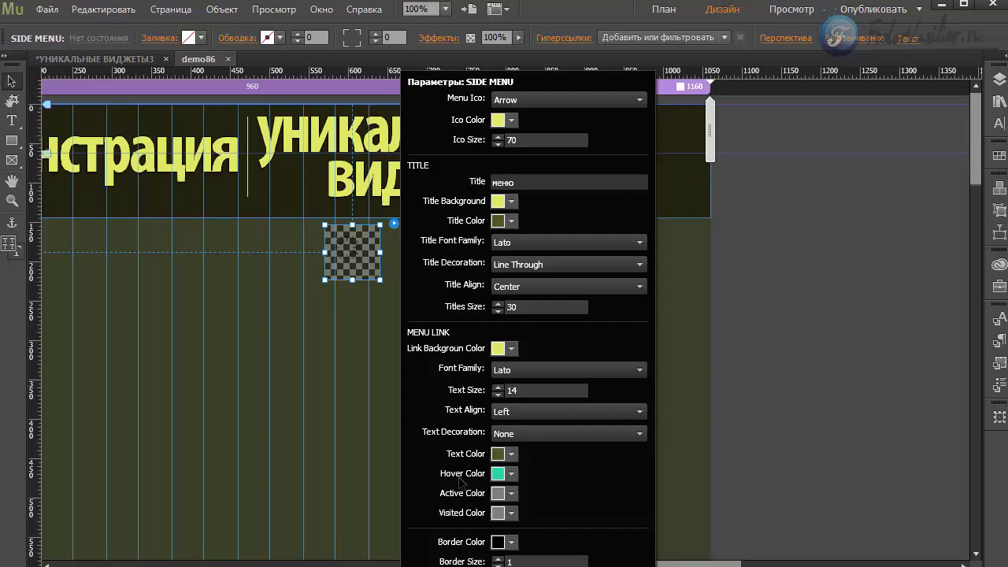
click(497, 473)
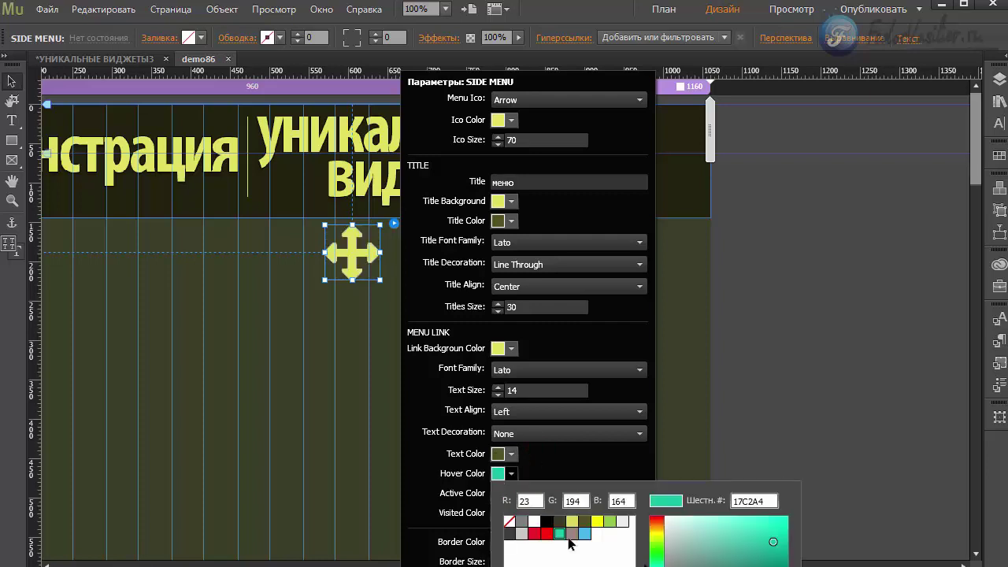
click(584, 523)
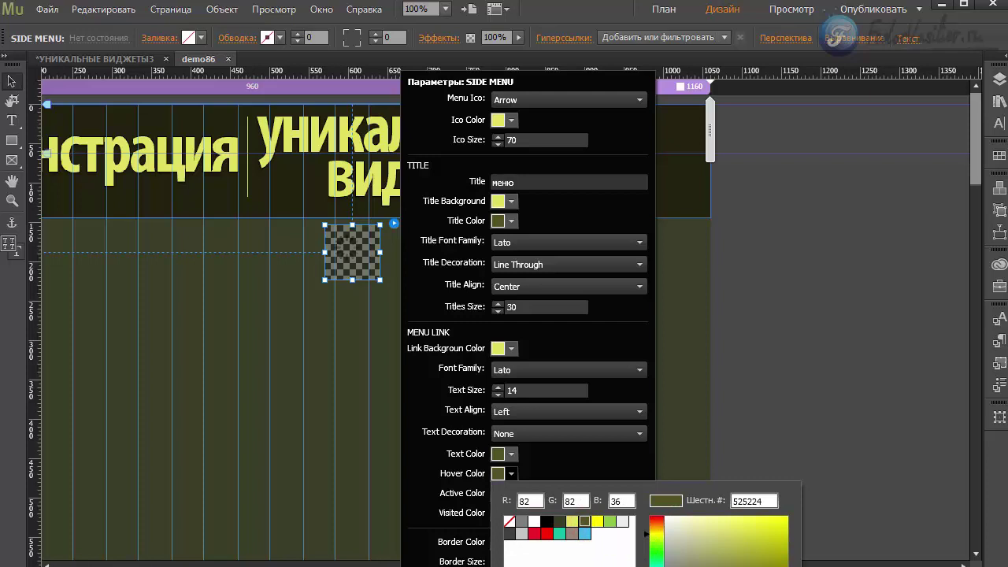
click(523, 455)
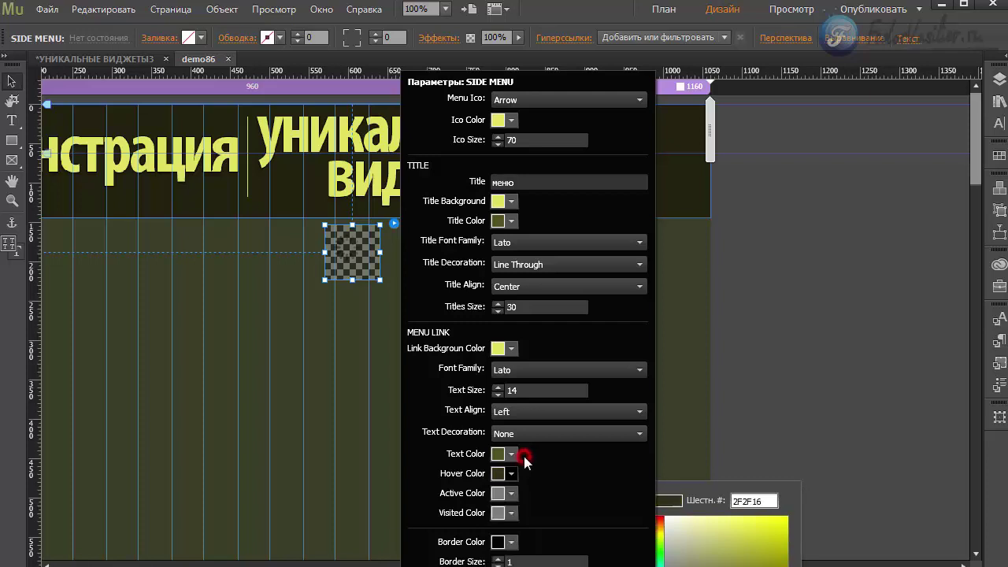
- Set the menu link active color to red FF0000 and the visited color to green 8CC63F
click(498, 496)
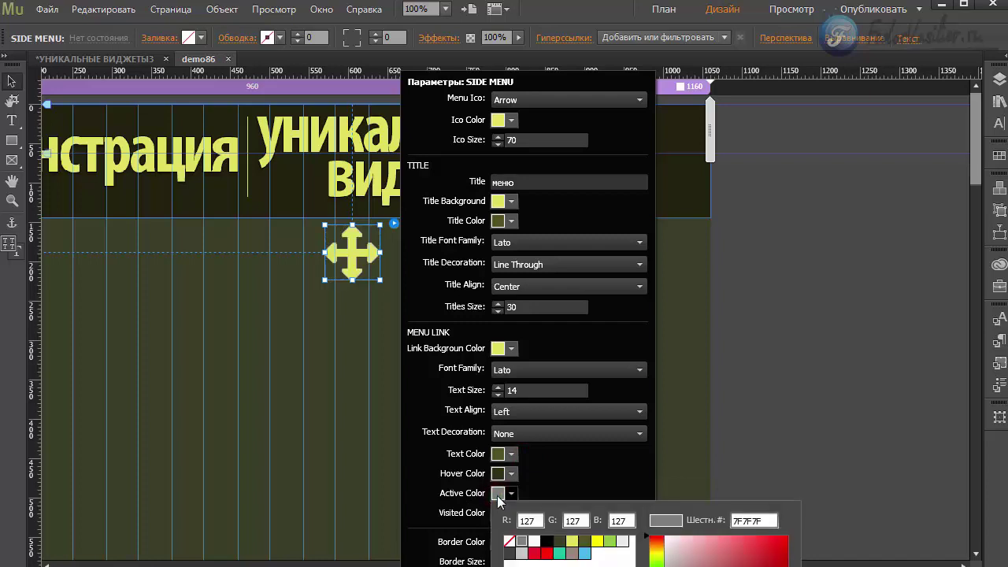
click(547, 554)
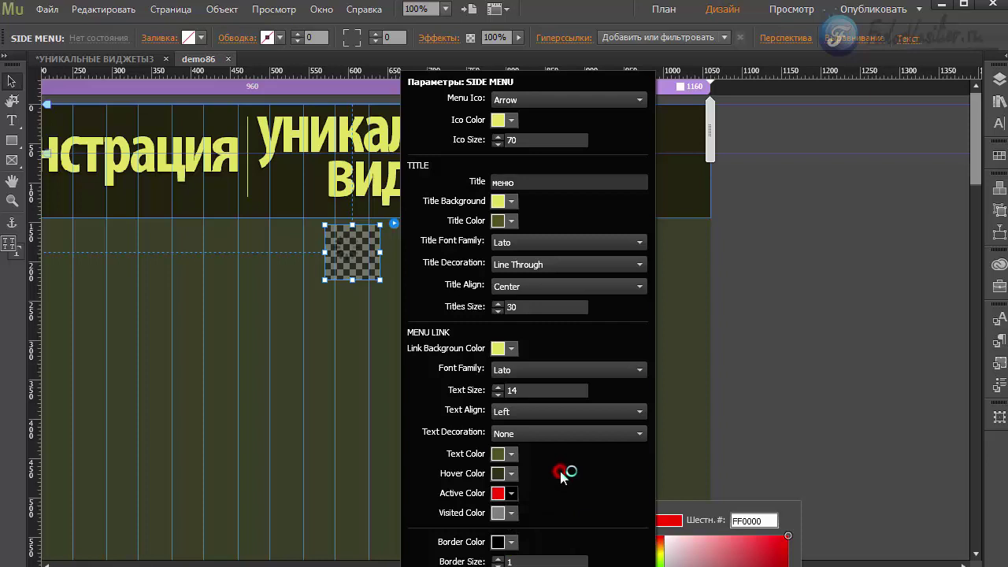
click(498, 513)
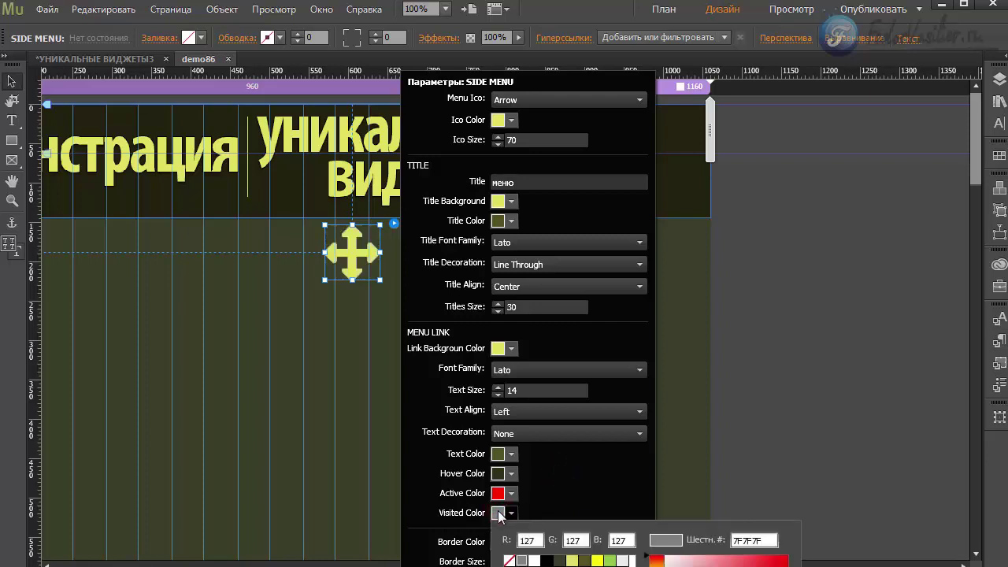
click(608, 560)
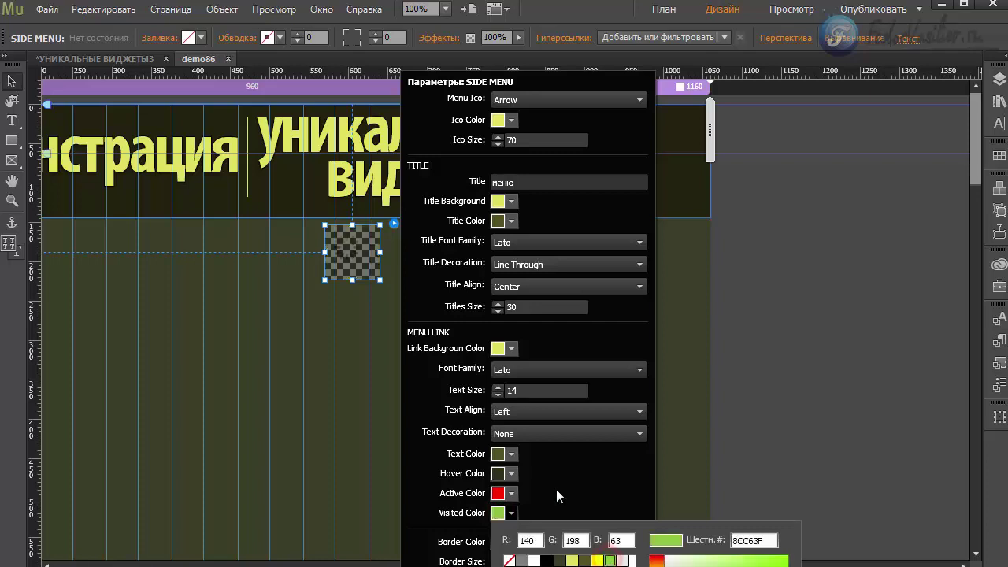
click(555, 489)
click(295, 444)
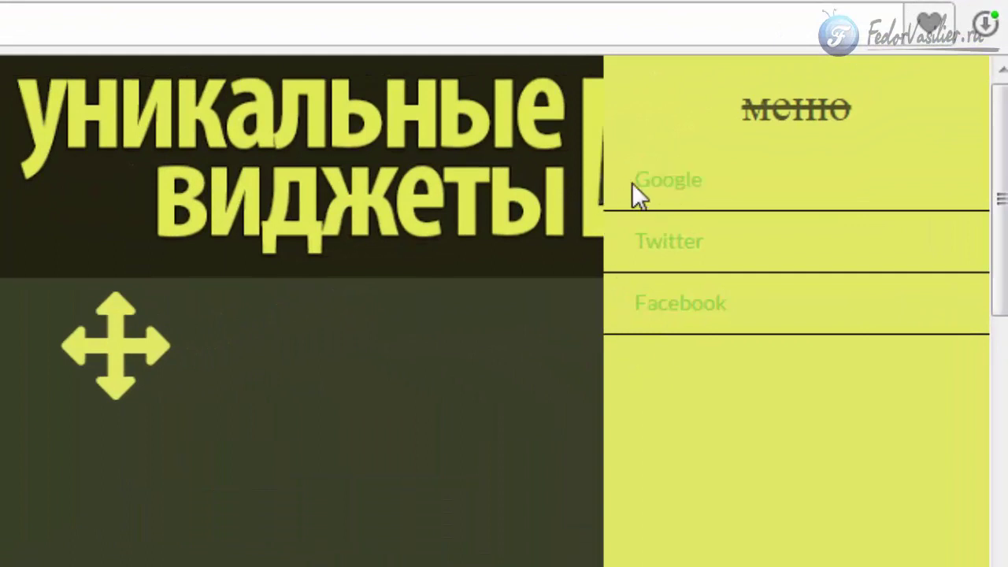
- Try the Twitter link in the side menu's browser preview to check the active and visited link colors
click(648, 241)
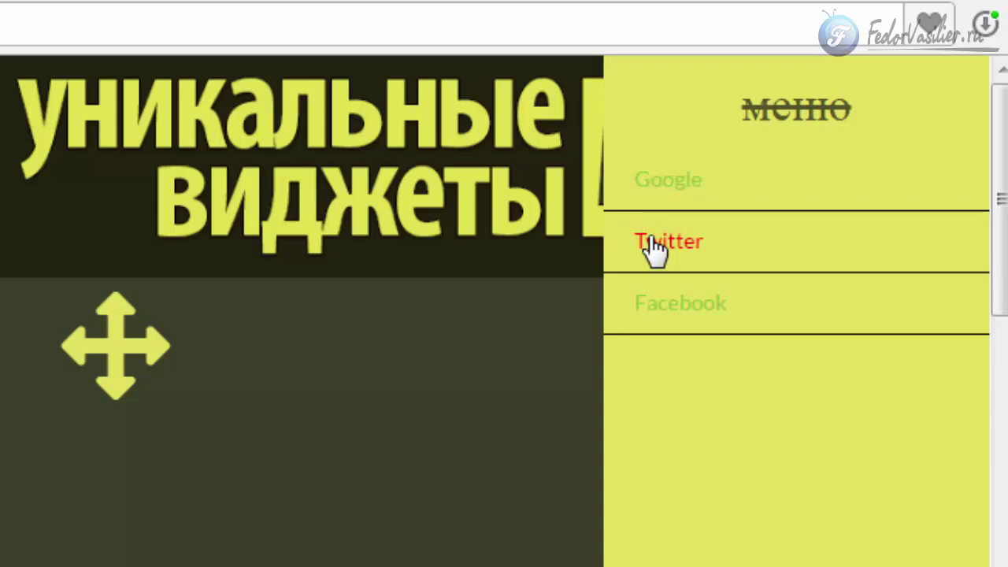
drag(653, 248, 427, 441)
click(687, 315)
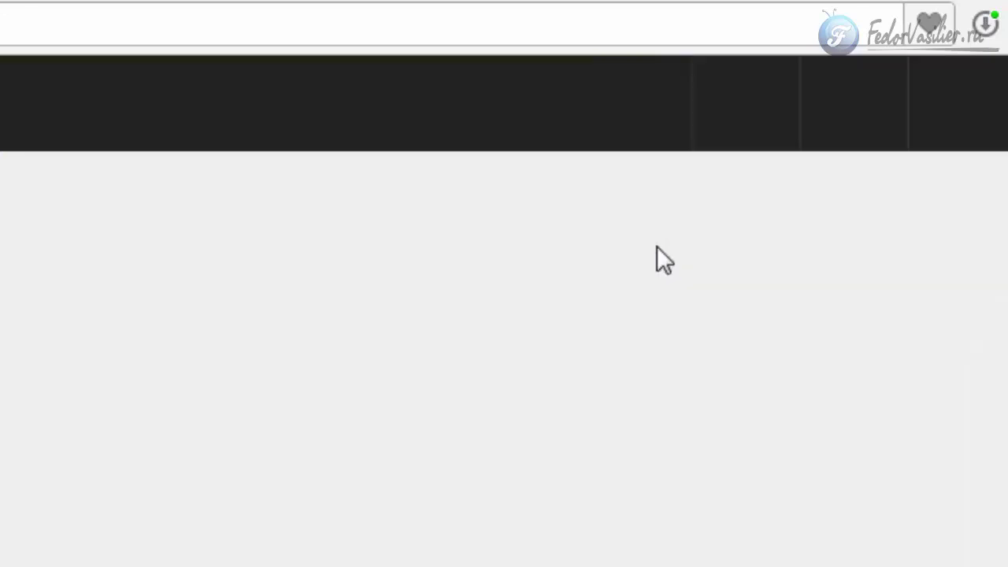
click(649, 244)
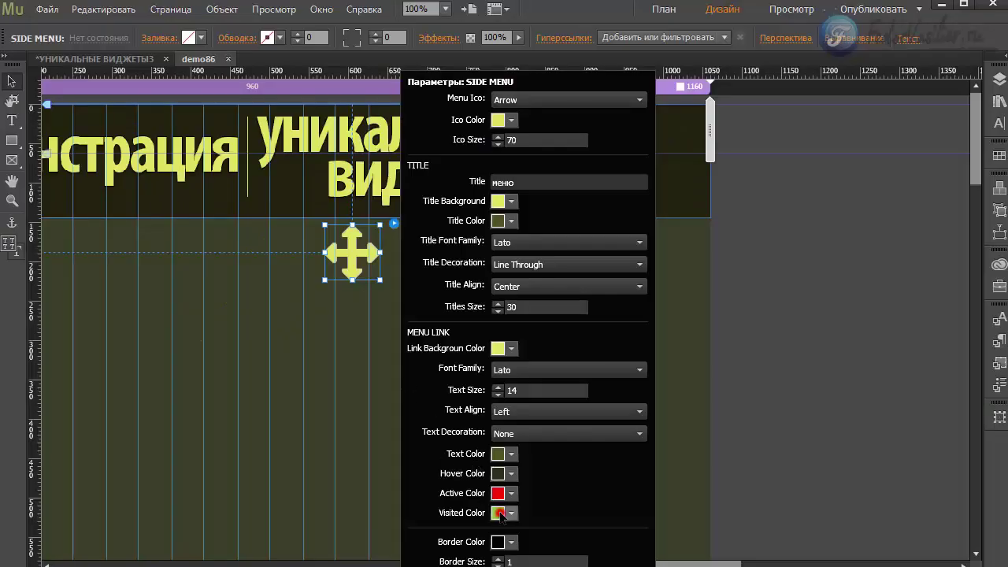
- Set the menu link visited color to the dark olive swatch 525224
click(501, 514)
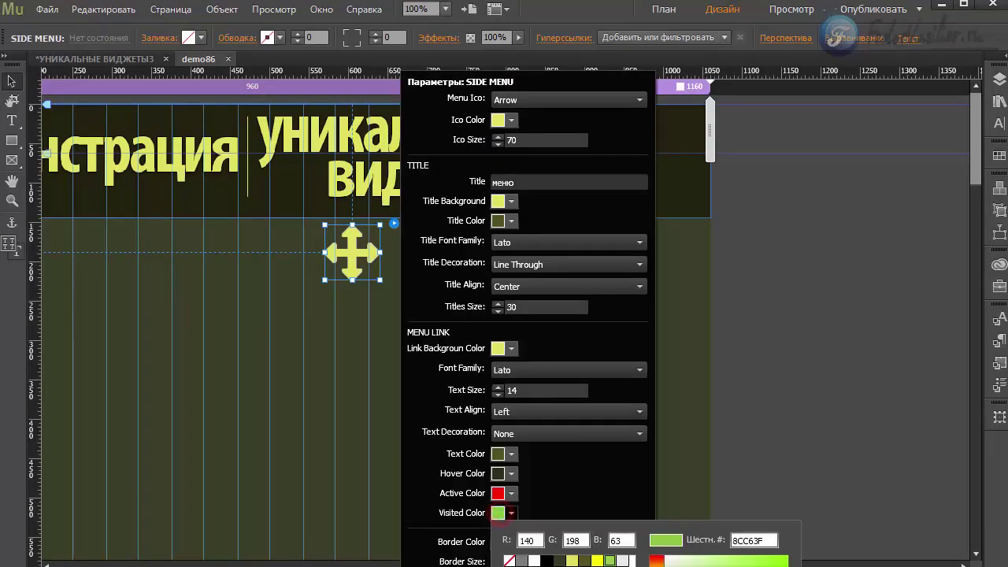
click(592, 560)
click(572, 477)
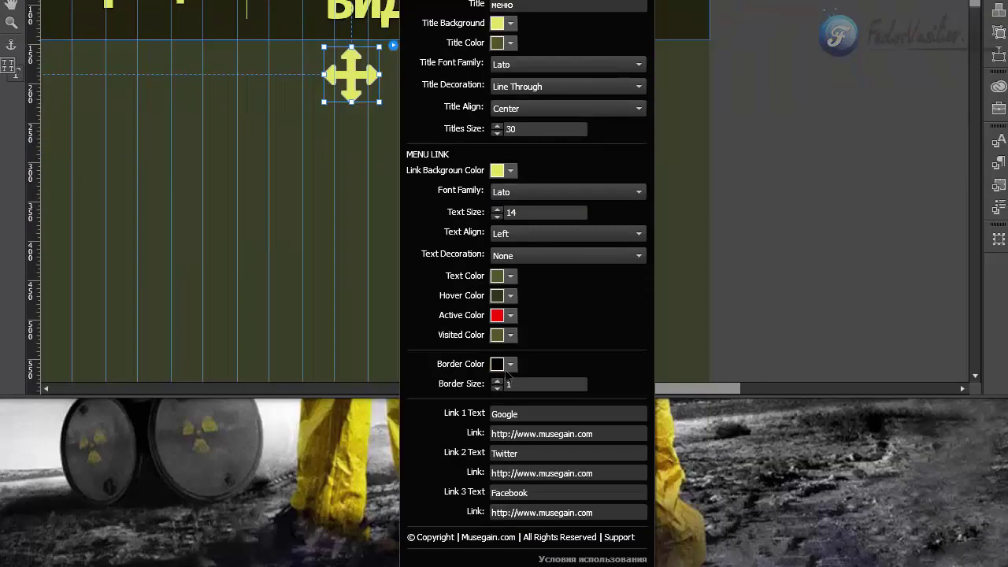
- Set the side menu's border color to yellow FFFF00 and its border size to 2
click(508, 363)
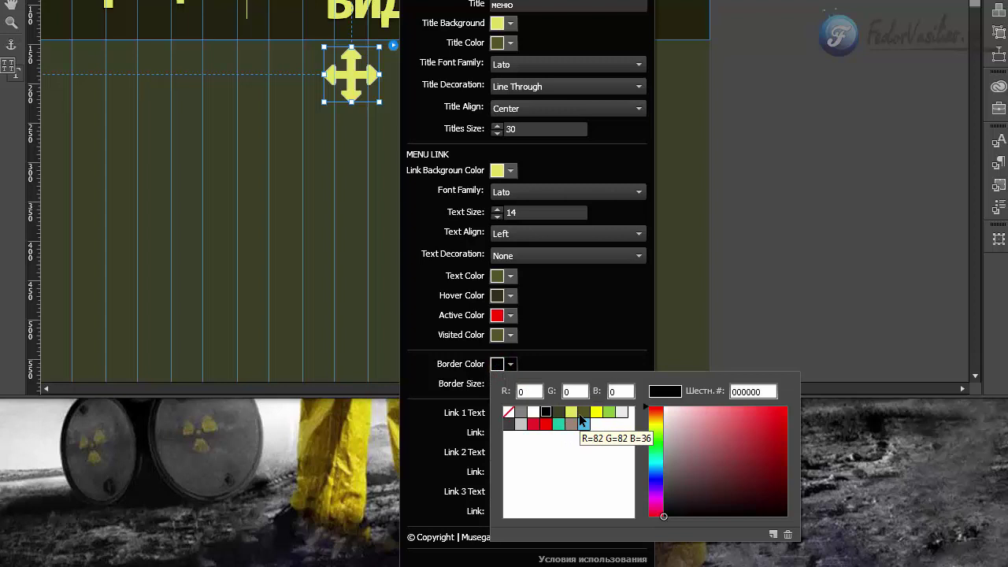
click(598, 412)
click(570, 362)
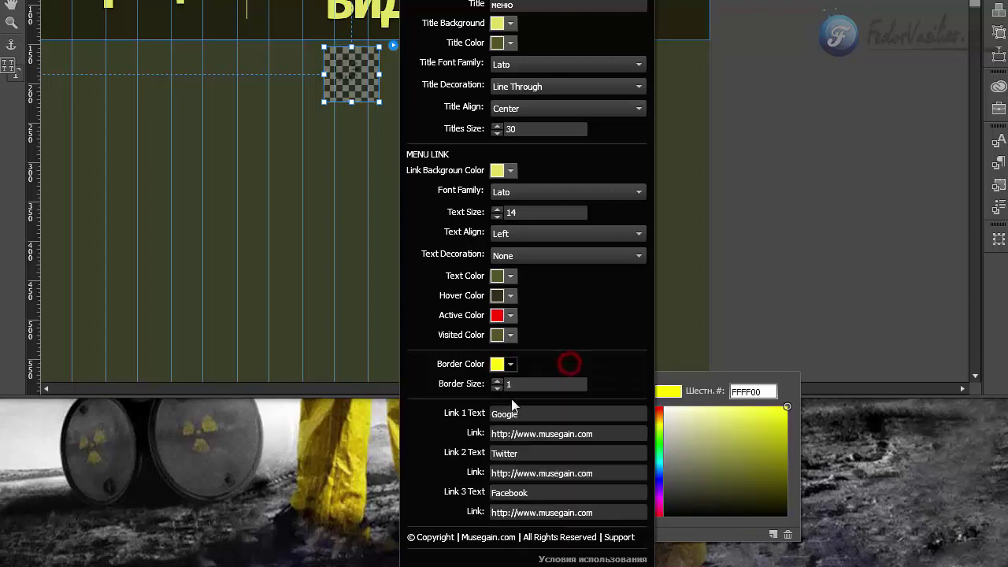
click(497, 380)
click(497, 380)
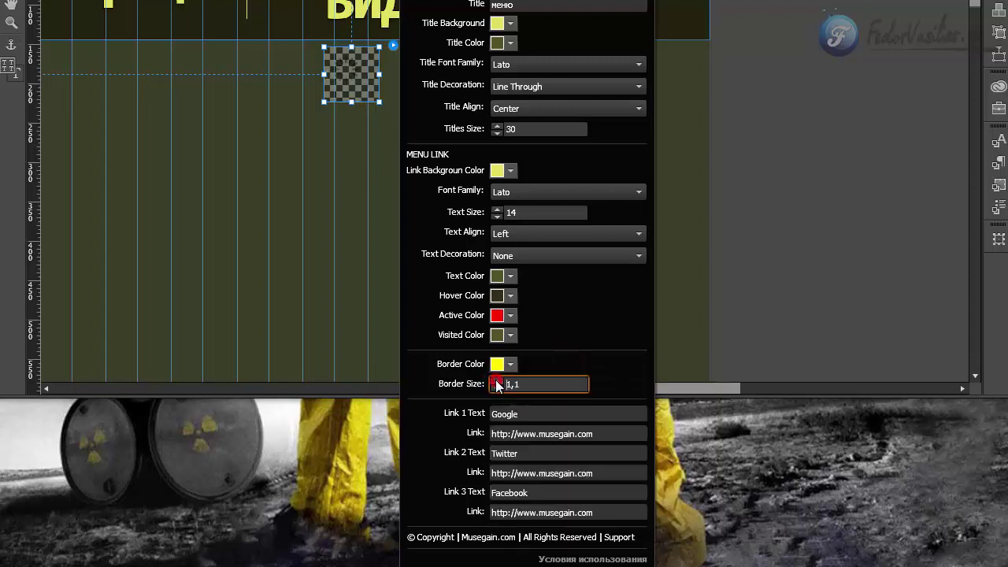
double_click(513, 385)
text(2)
key(Return)
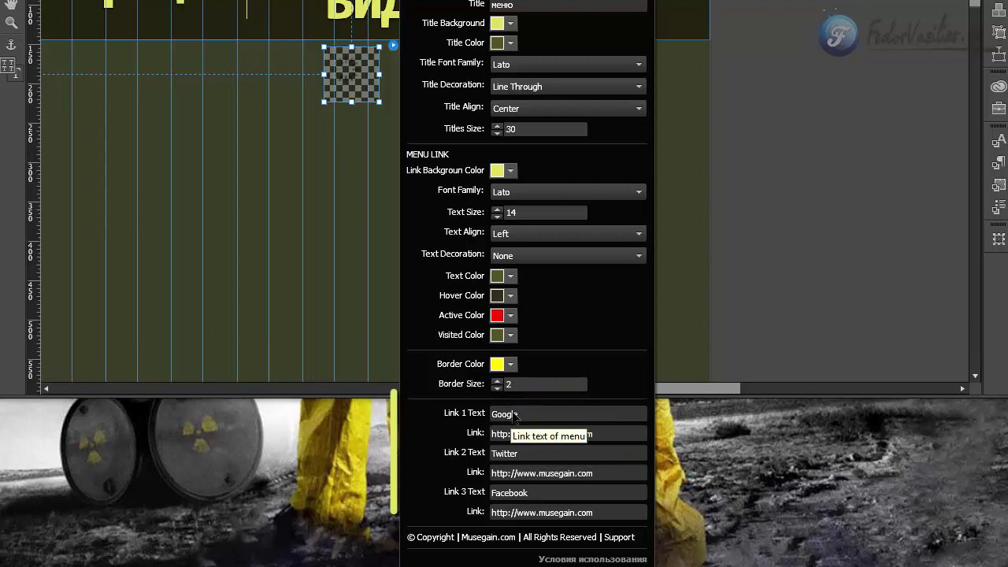
- Change the three menu link texts from Google, Twitter and Facebook to демо, демо2 and демо
click(542, 414)
click(523, 452)
click(523, 493)
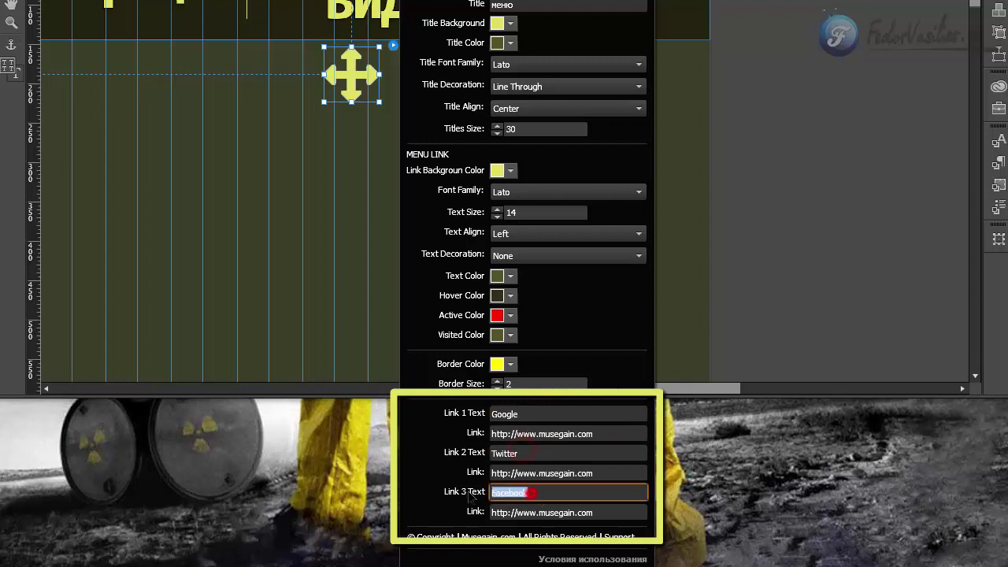
click(532, 415)
text(де)
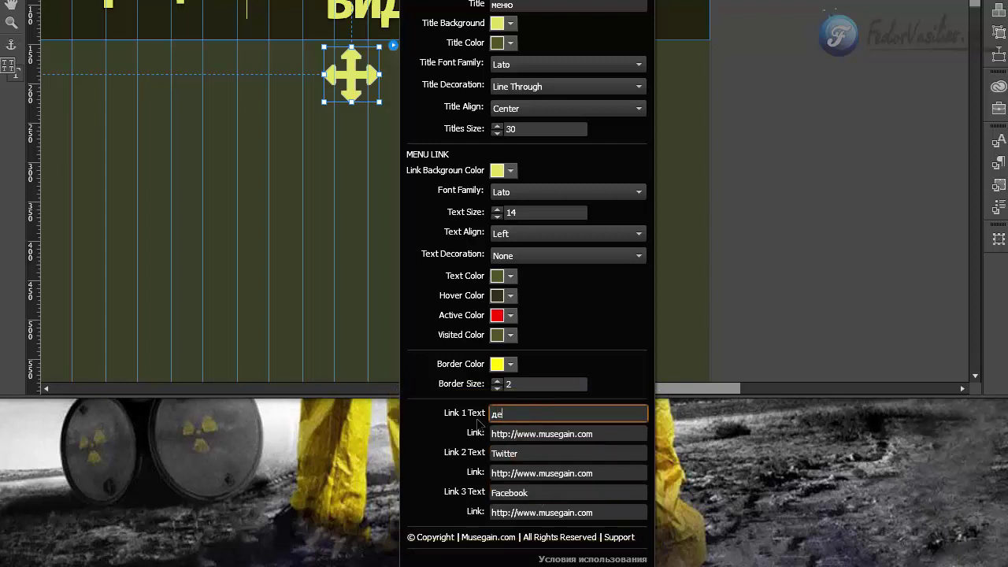
key(Return)
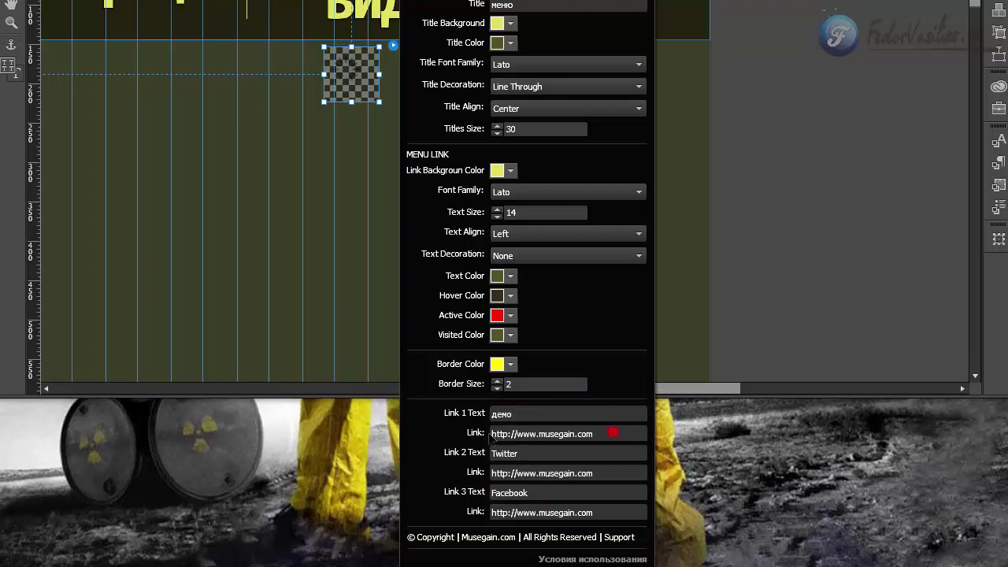
click(611, 432)
click(535, 452)
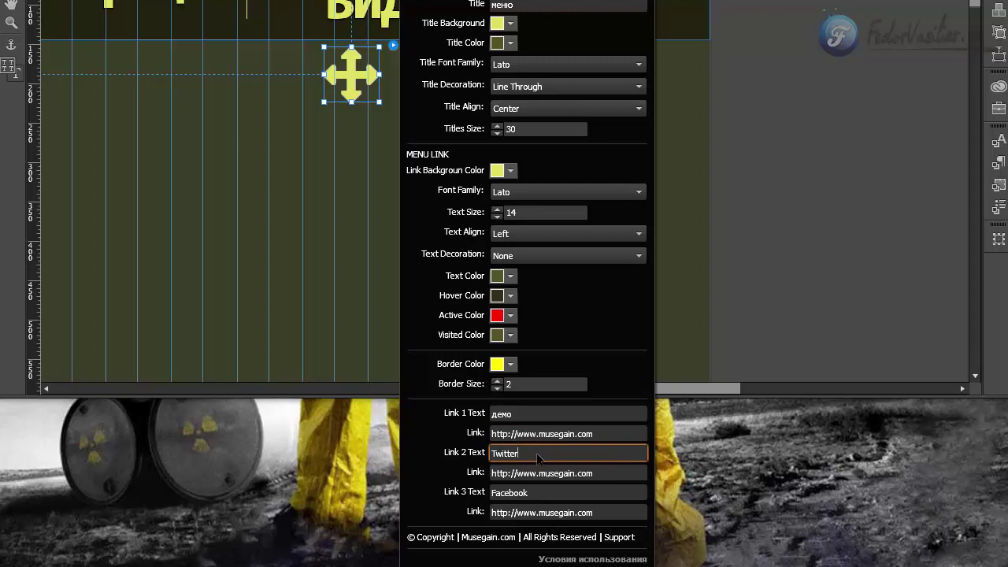
double_click(538, 447)
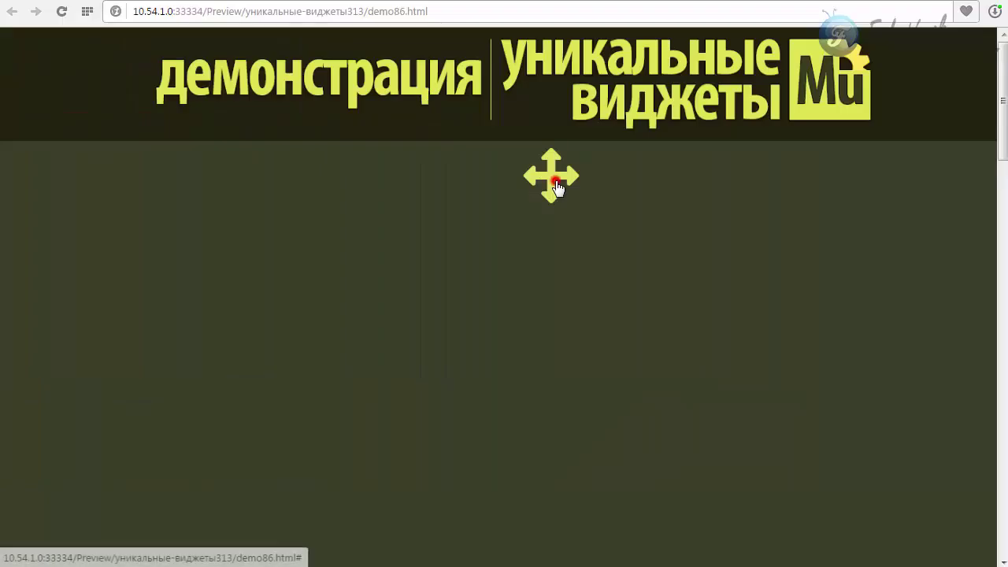
- Open the side menu in the browser preview to check its renamed links and borders, and return to Muse
click(556, 187)
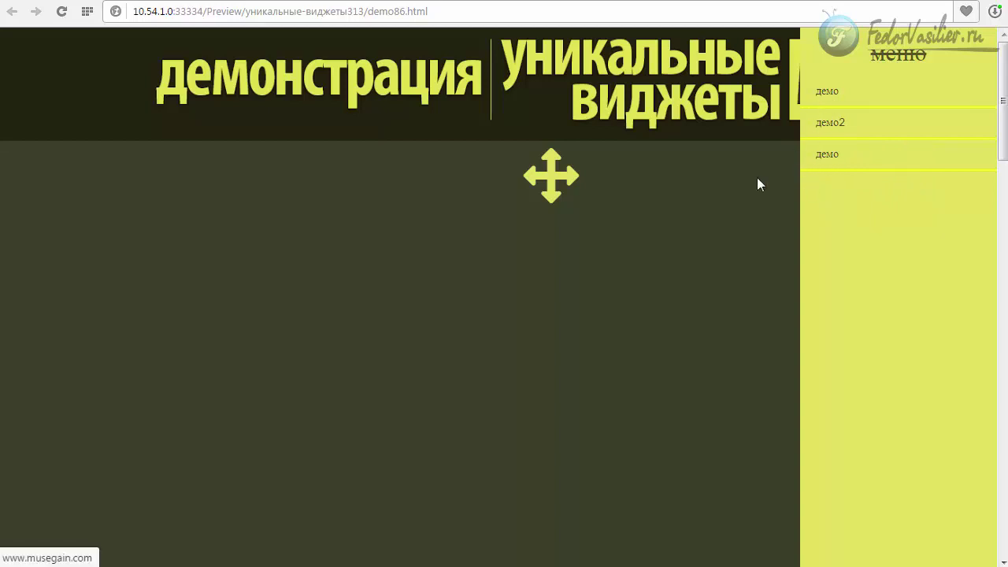
key(alt+Tab)
click(392, 223)
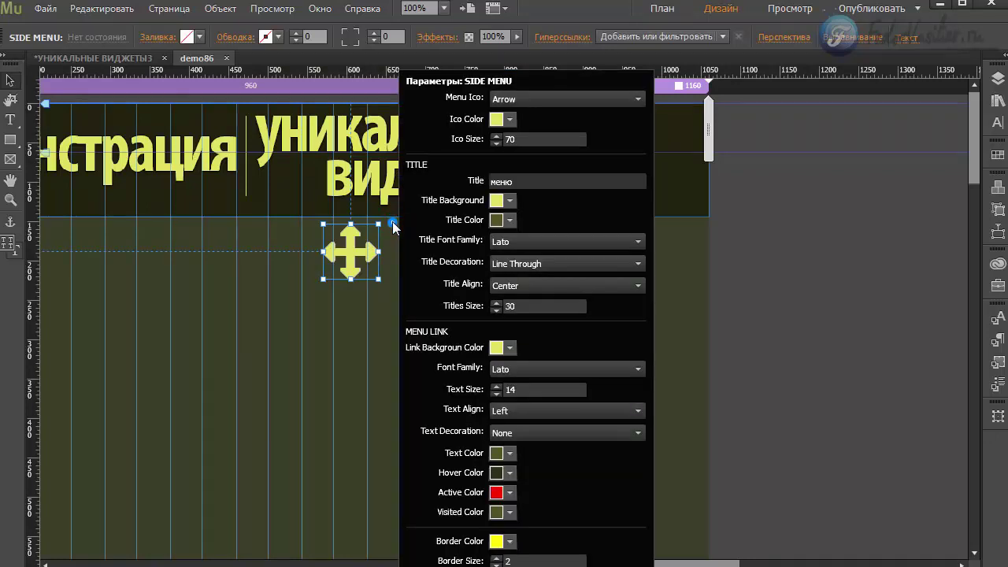
key(Escape)
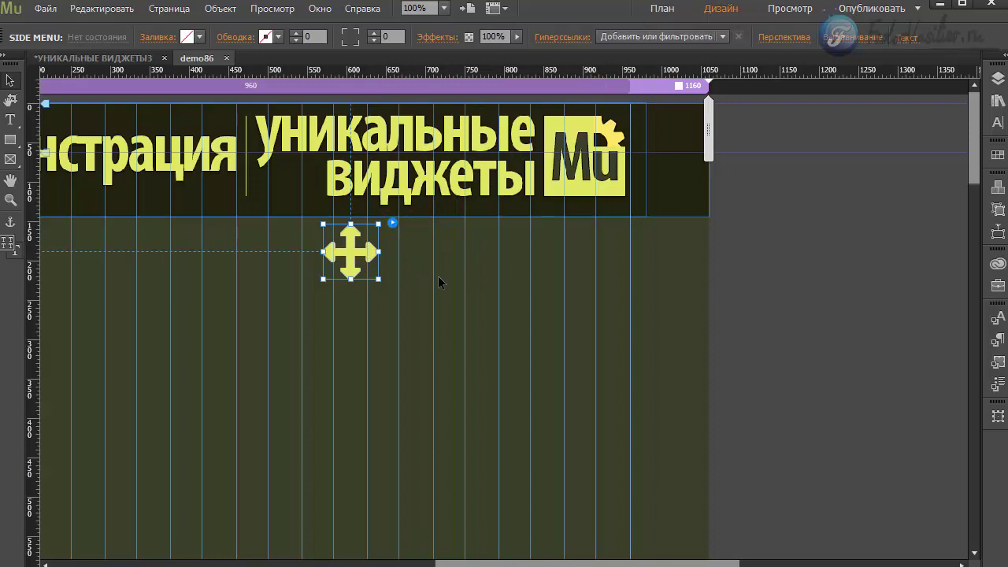
- Add the Add More Text Link widget from the Musegain - Side Menu library folder, placing it below the menu icon
click(996, 103)
click(819, 294)
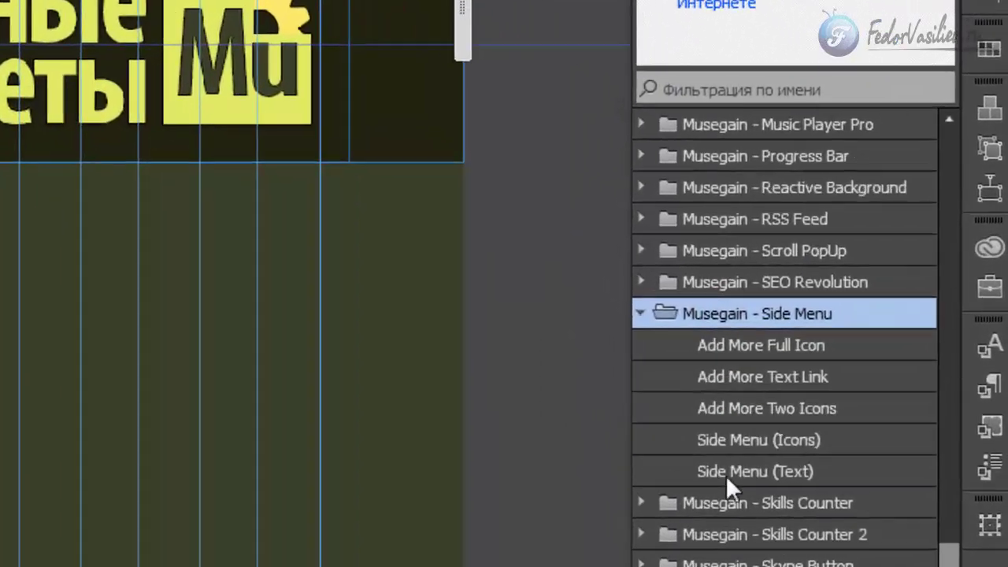
click(758, 473)
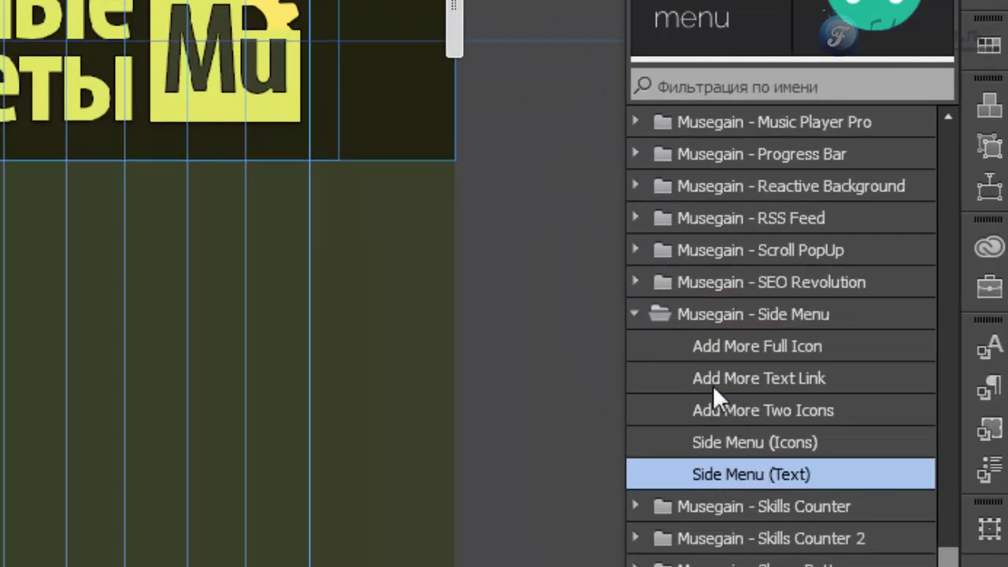
click(777, 378)
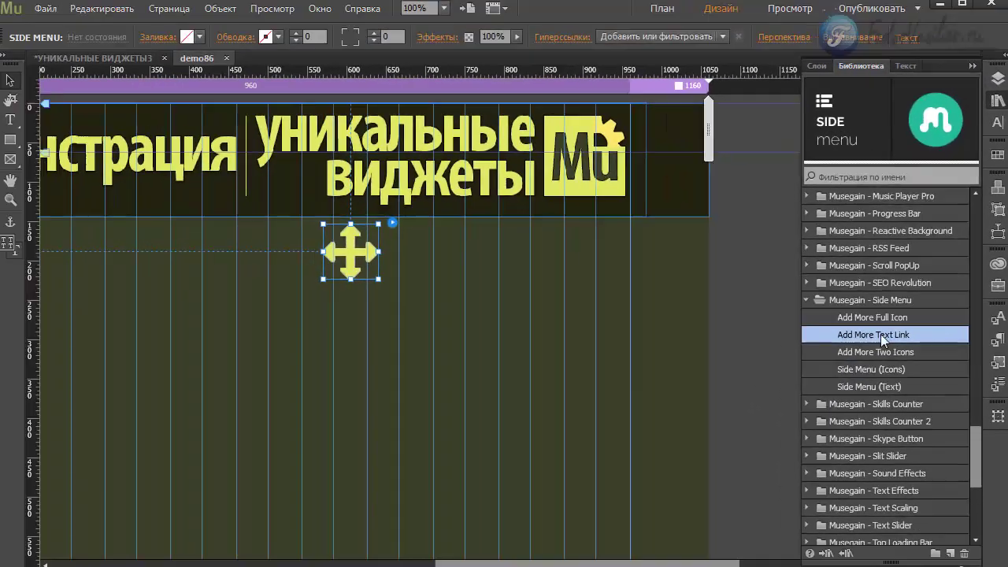
drag(770, 378, 118, 424)
drag(527, 360, 351, 306)
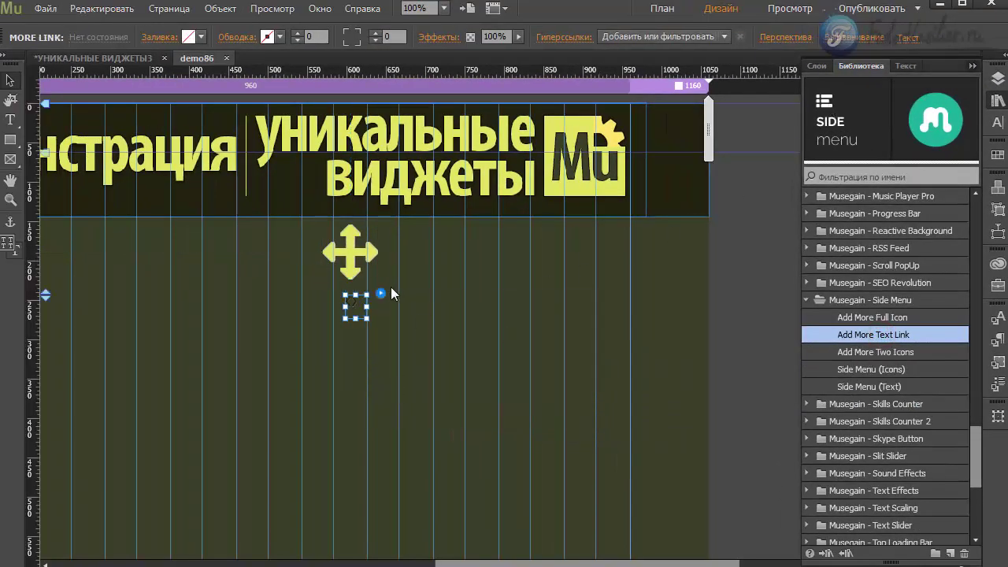
- Set the added link's text to ДЕМО5 and replace its default web address
click(382, 293)
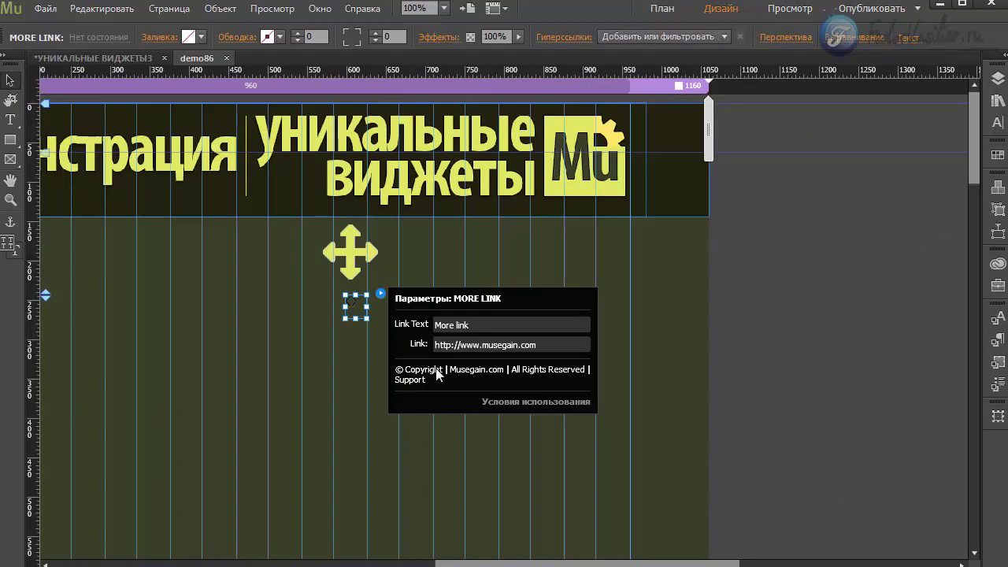
click(480, 325)
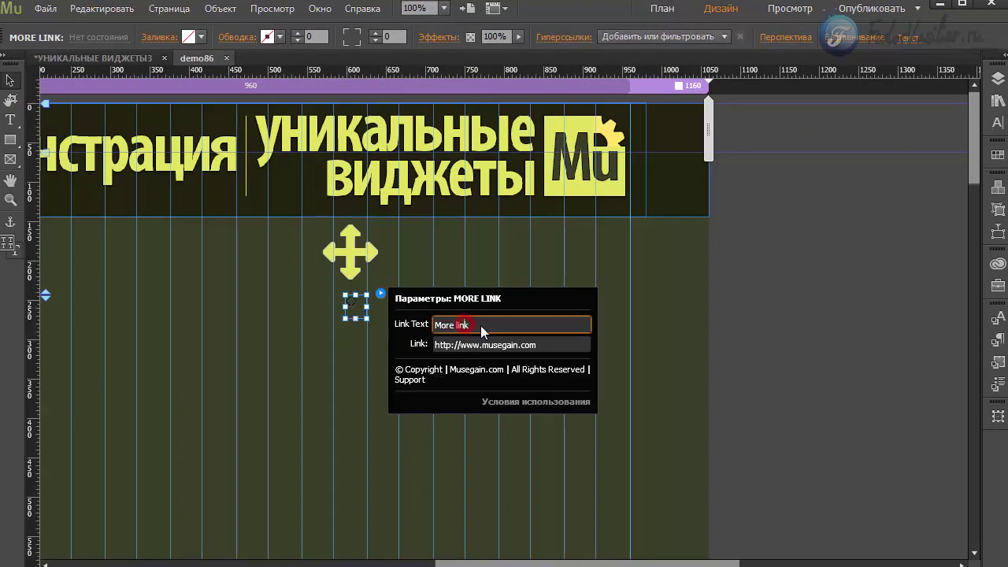
text(ДеМО5)
key(Tab)
click(452, 344)
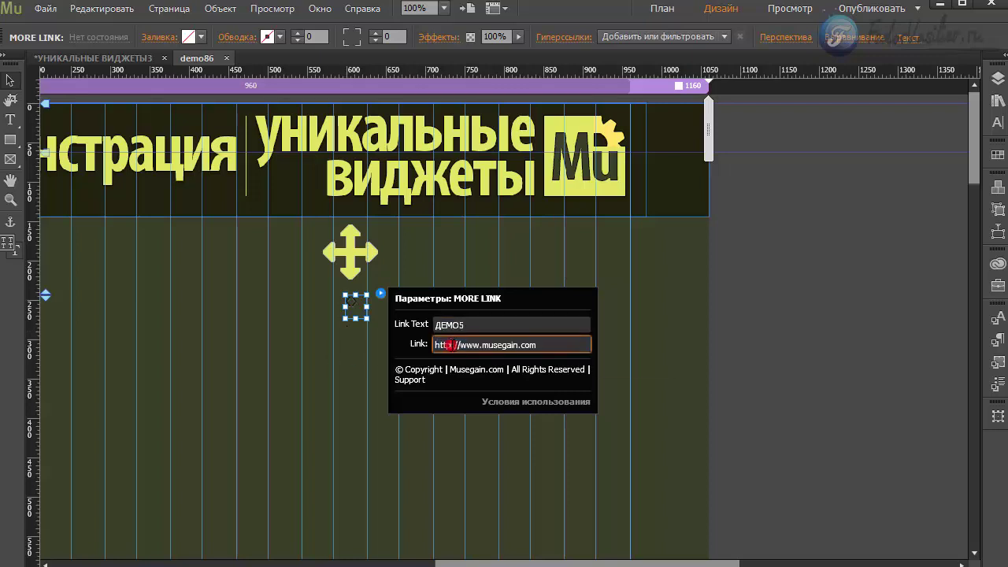
double_click(559, 342)
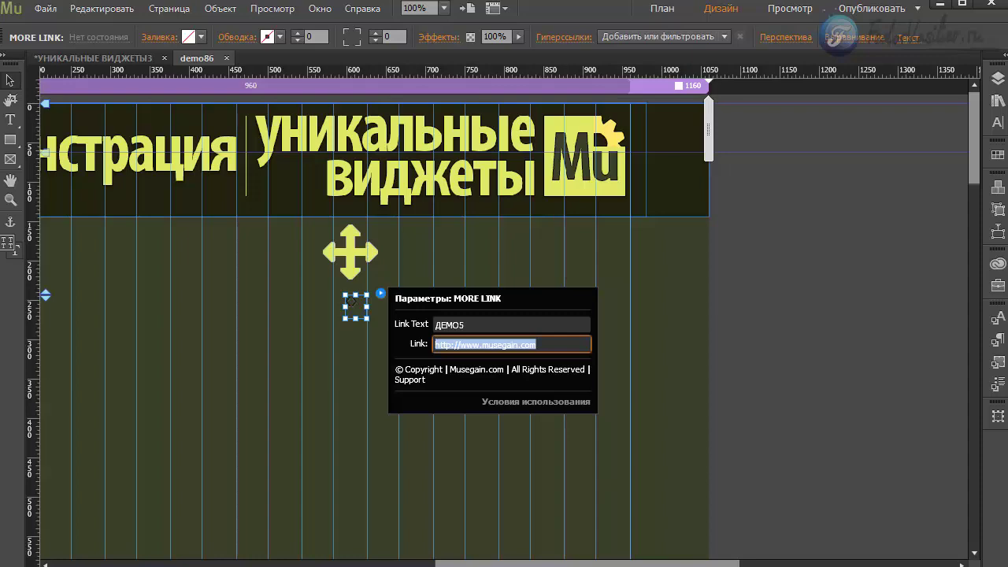
key(ctrl+shift+e)
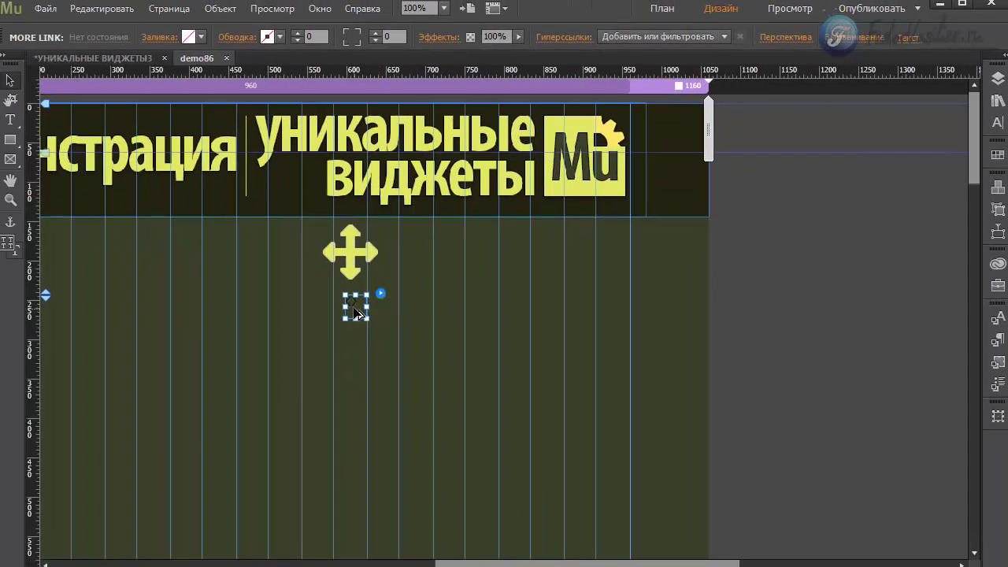
- Duplicate the added link widget directly below the original and set the copy's link text to ДЕМО6
drag(356, 312, 356, 337)
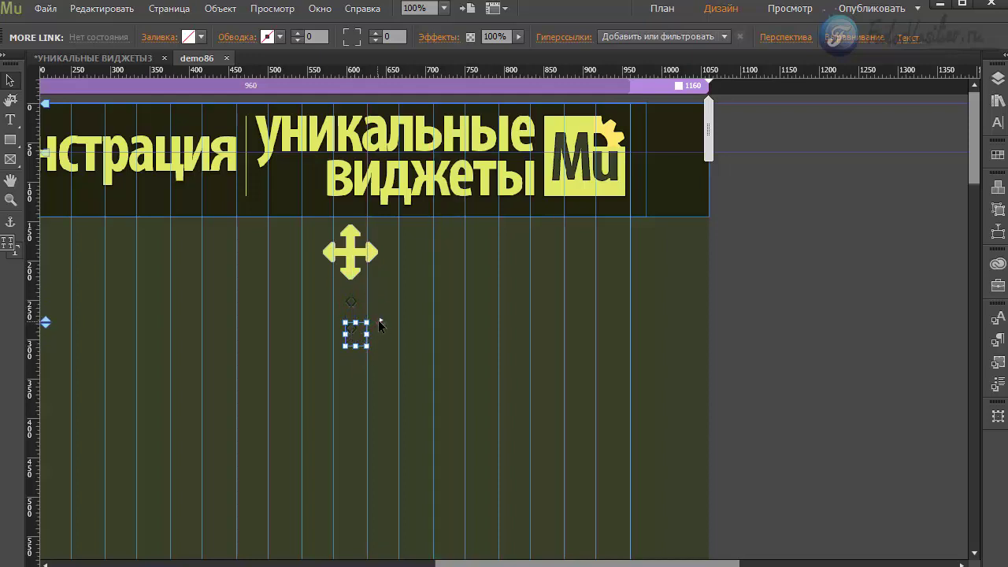
click(380, 321)
click(479, 351)
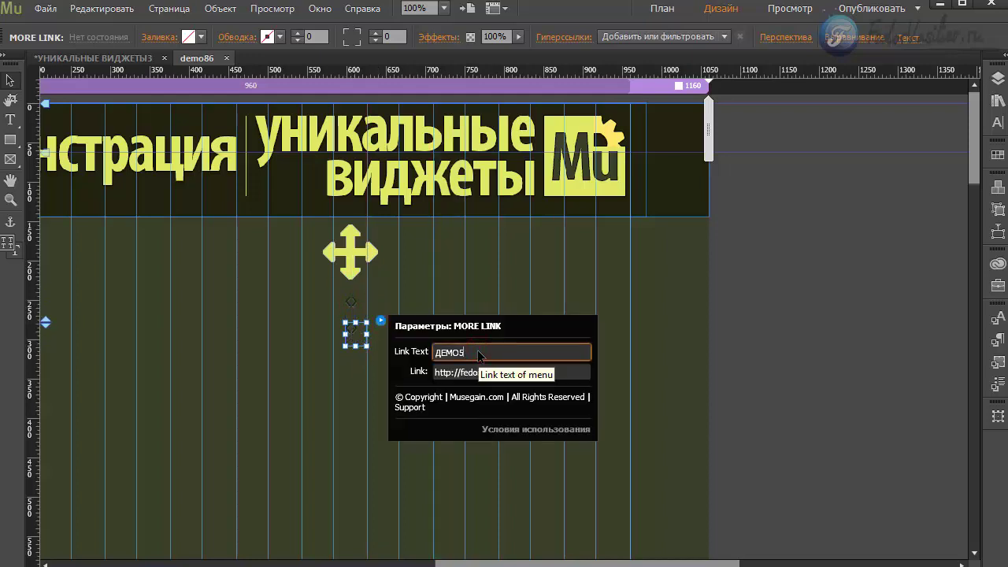
key(BackSpace)
text(6)
key(Return)
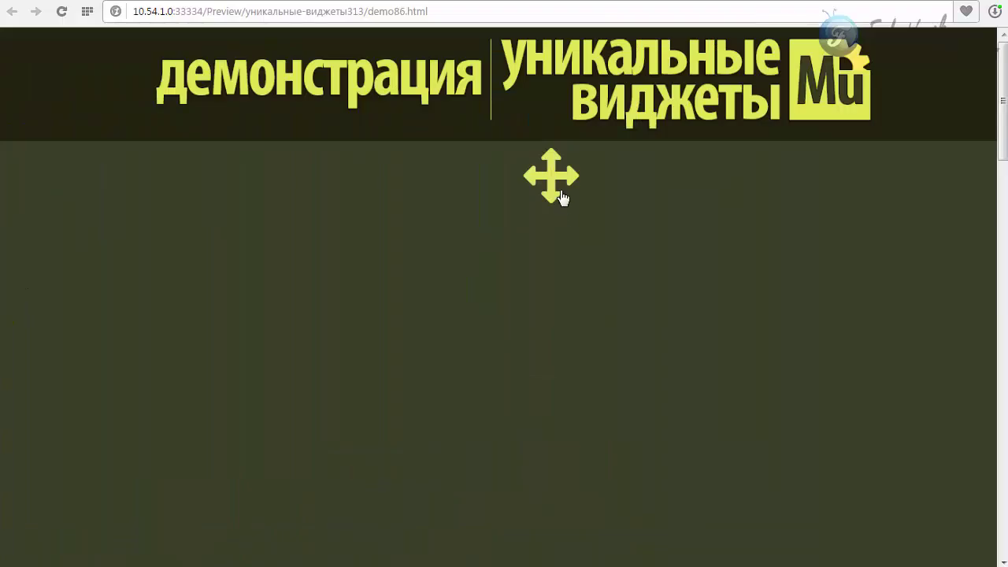
- Open and close the side menu in the browser preview to check the two additional links, and return to Muse
click(559, 195)
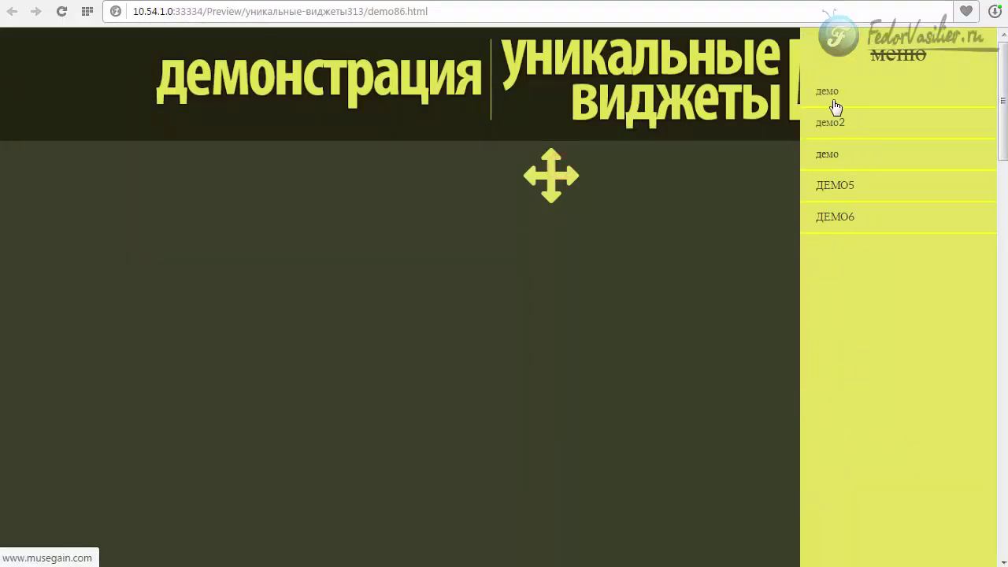
click(552, 180)
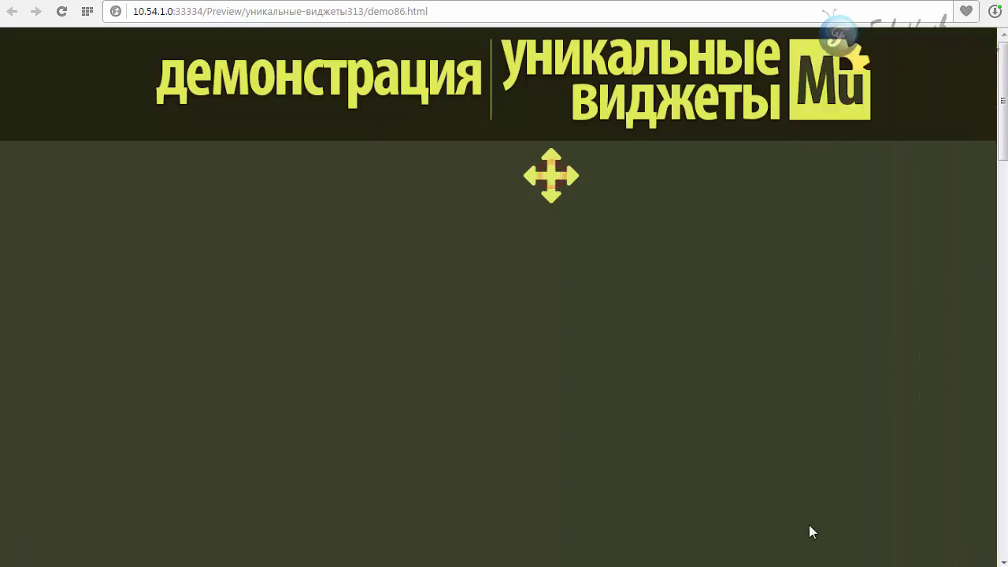
key(alt+Tab)
- Delete the side menu icon and both additional link widgets from the demo86 page
click(350, 252)
drag(350, 251, 317, 259)
click(402, 250)
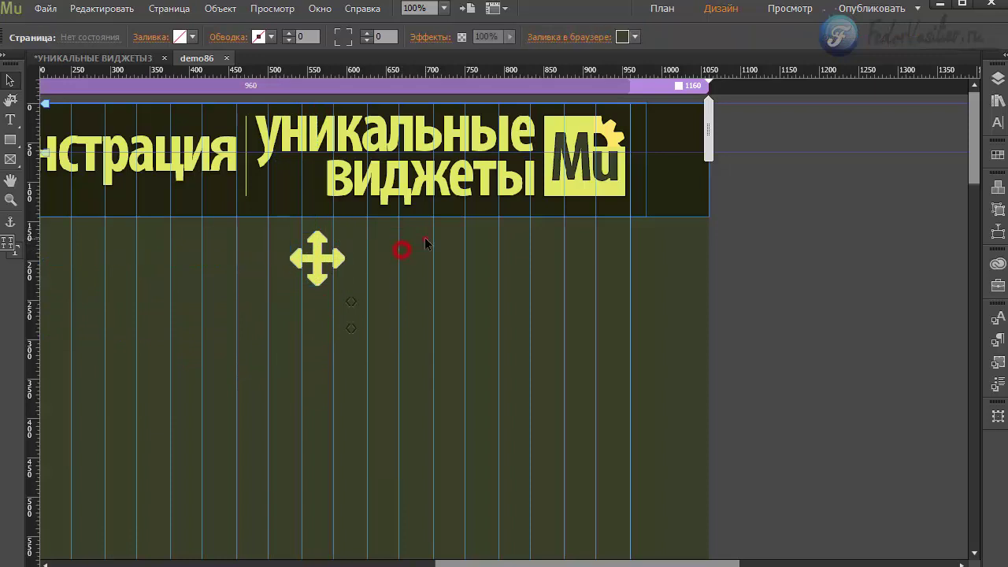
drag(424, 239, 302, 360)
key(Delete)
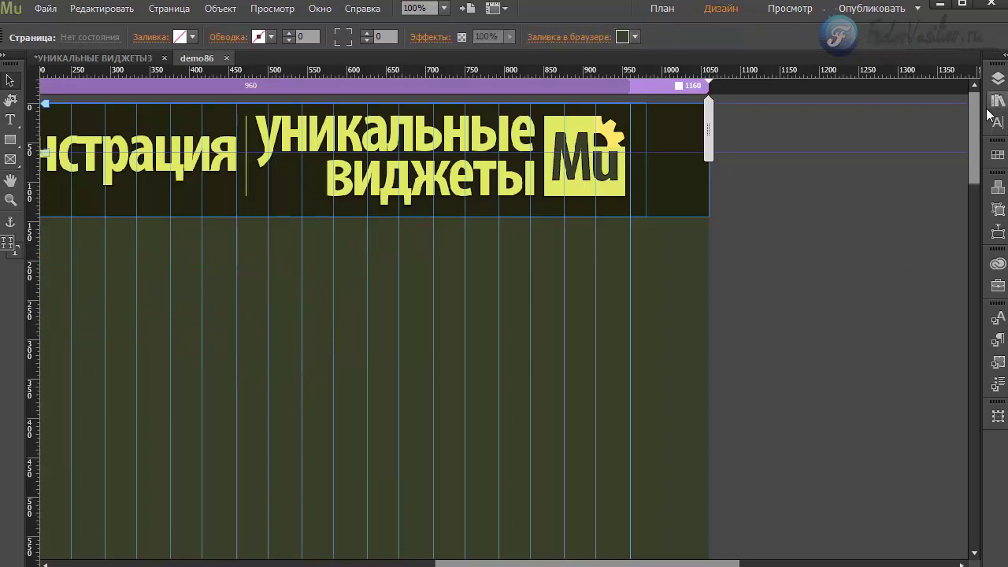
- Place the Side Menu (Icons) widget from the Musegain - Side Menu library folder on the demo86 page below the header
click(996, 101)
drag(975, 230, 973, 453)
click(850, 403)
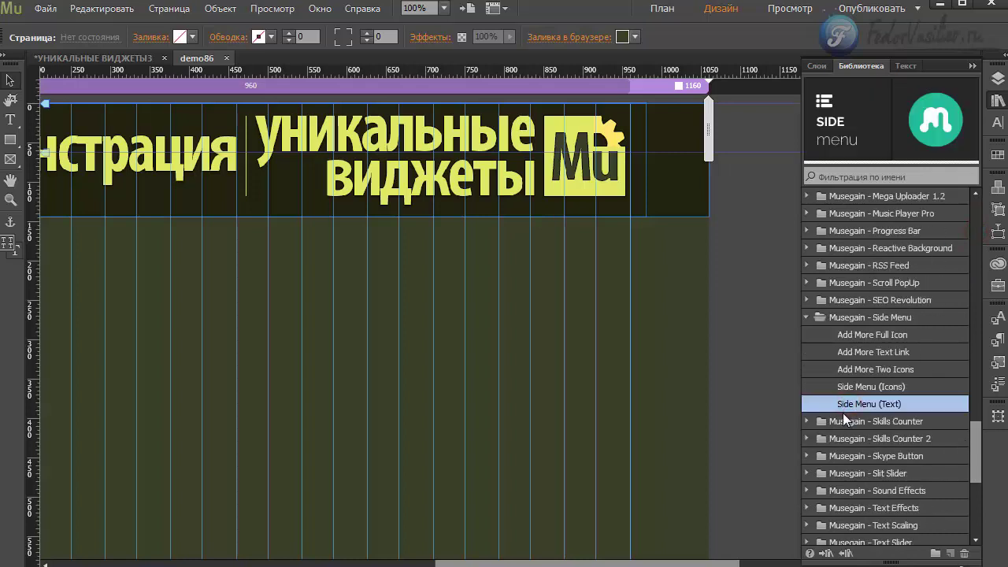
click(845, 387)
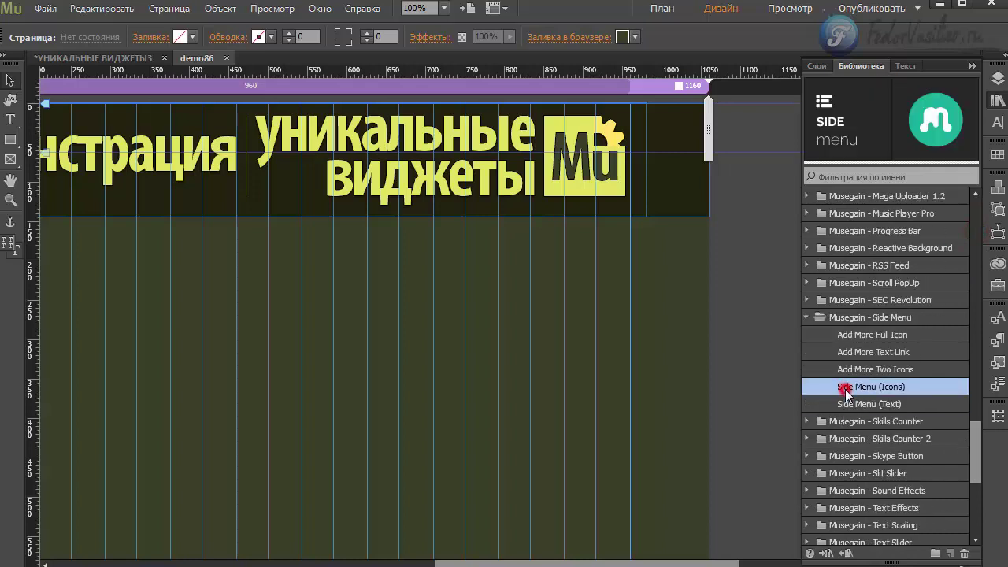
drag(874, 387, 191, 231)
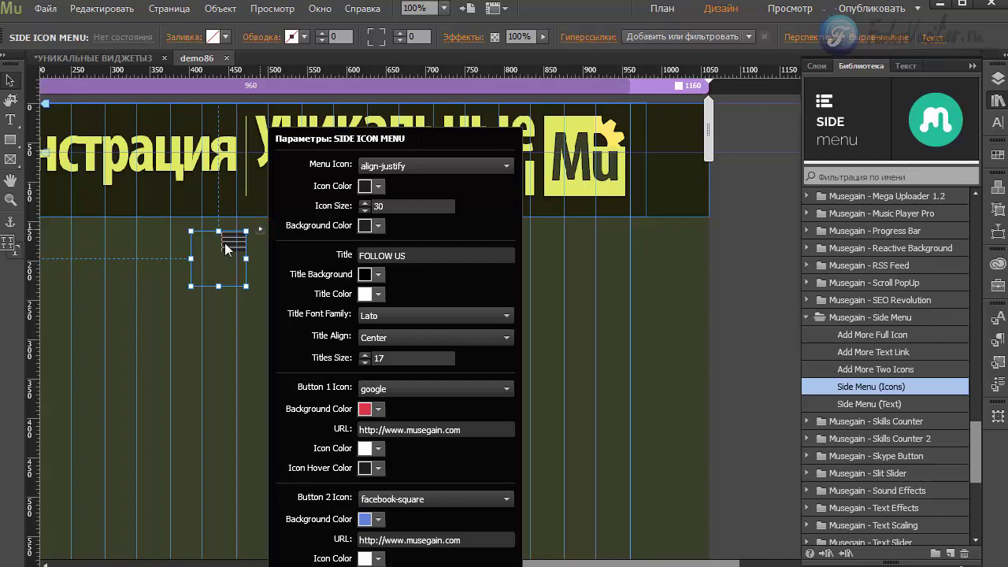
click(224, 243)
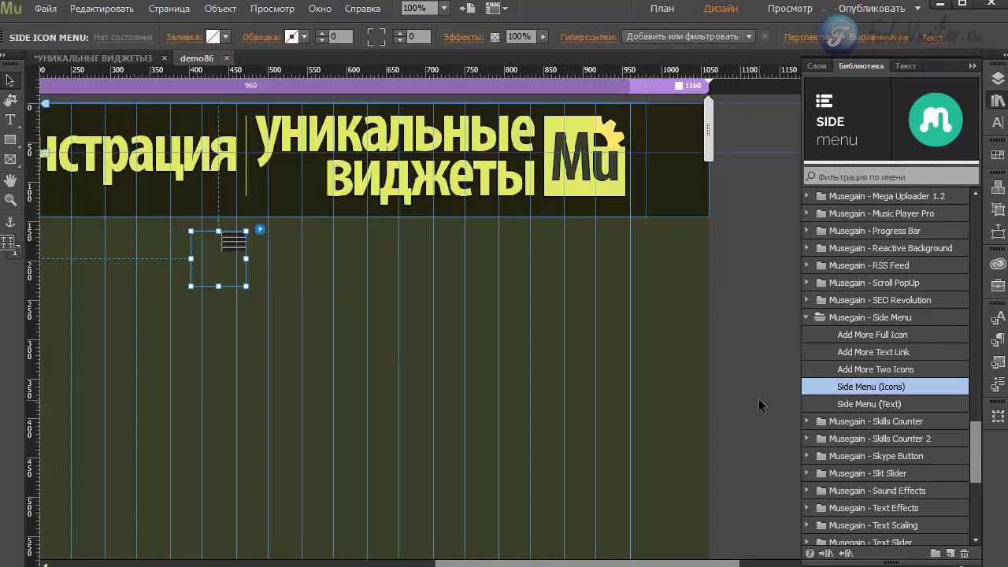
- Examine the library's widgets for adding more icons and the placed widget's browser pinning options
click(839, 371)
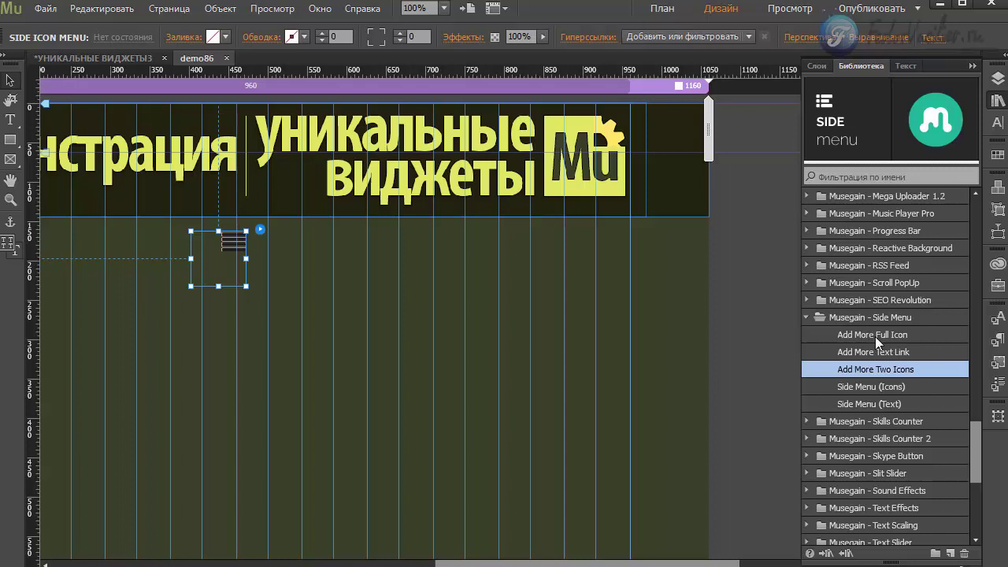
click(973, 68)
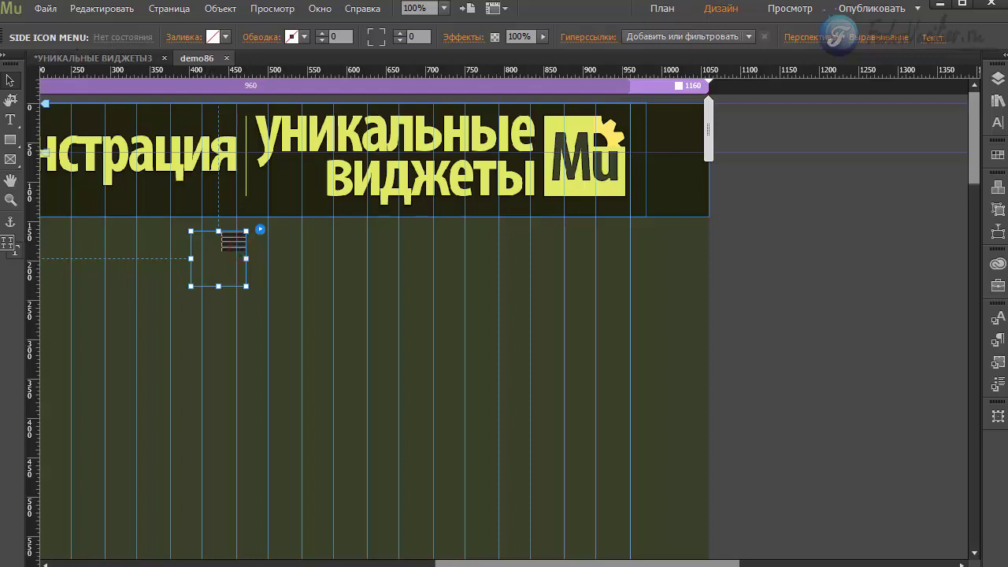
click(997, 417)
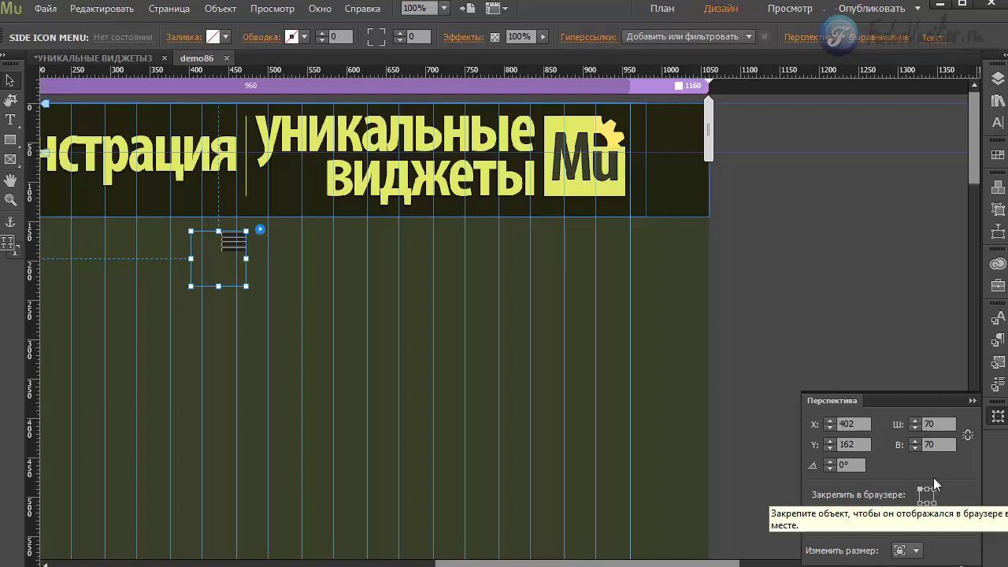
click(976, 406)
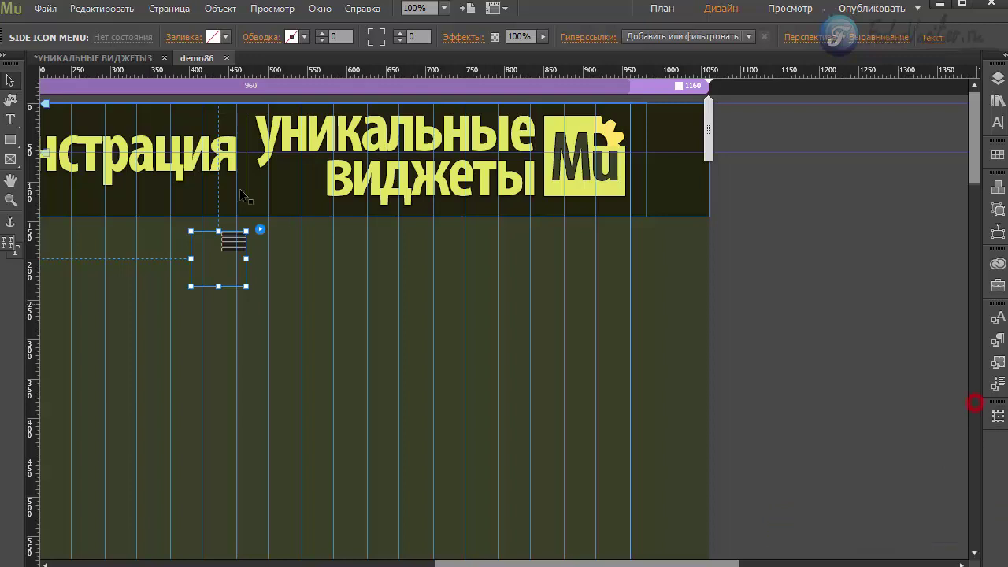
- Preview the page in the browser, open and close the icon side menu, and return to Muse
click(39, 10)
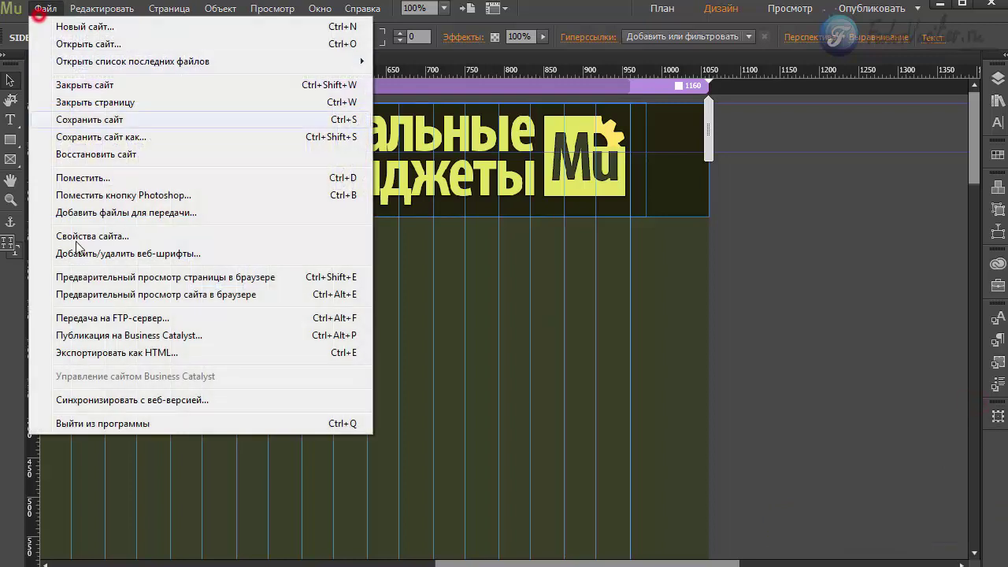
click(105, 277)
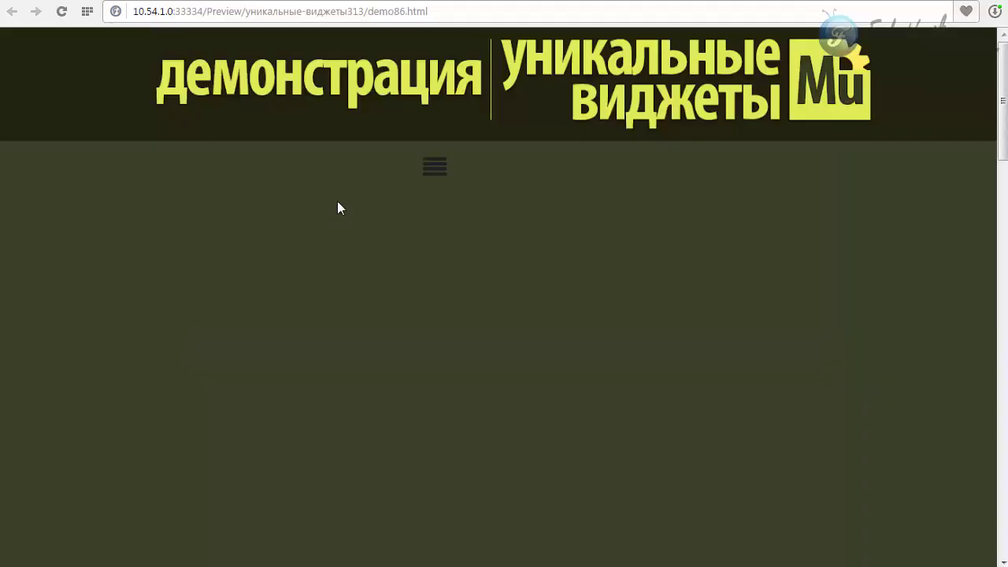
click(434, 169)
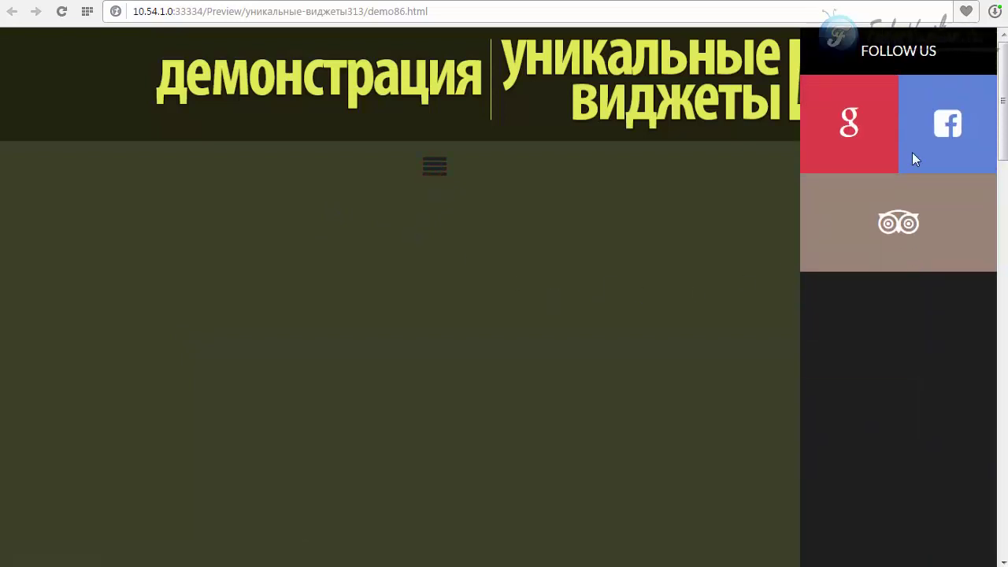
click(434, 165)
click(434, 174)
key(alt+Tab)
- Set the side icon menu's Menu Icon to anchor and its Icon Color to the yellow-green swatch
click(261, 228)
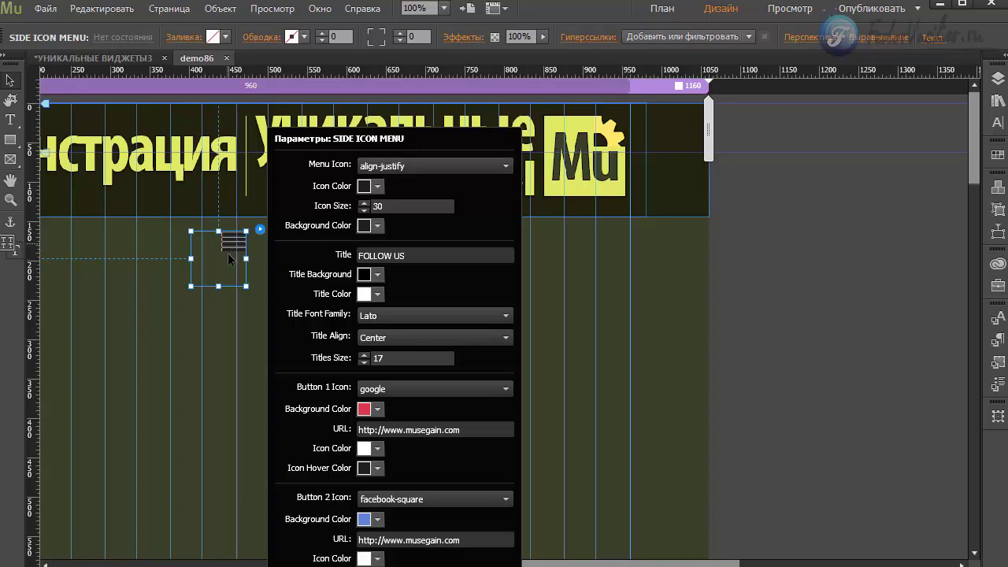
click(385, 173)
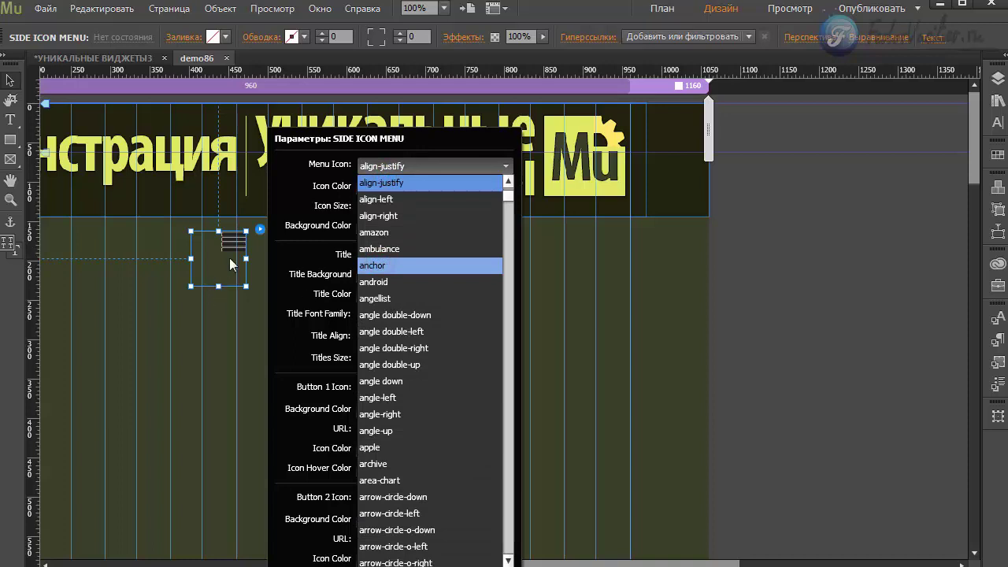
key(Return)
click(363, 186)
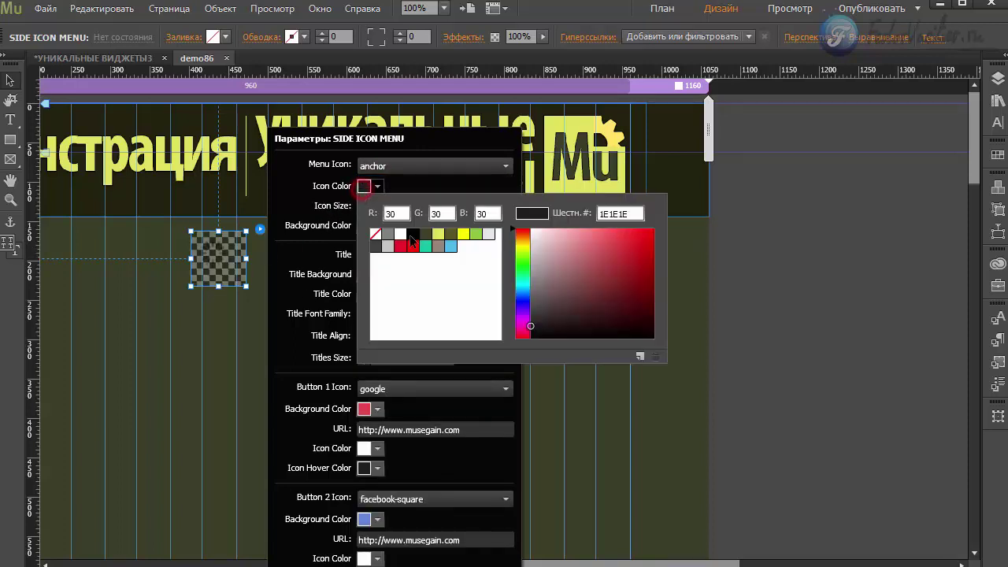
click(437, 234)
click(299, 197)
click(393, 205)
click(304, 230)
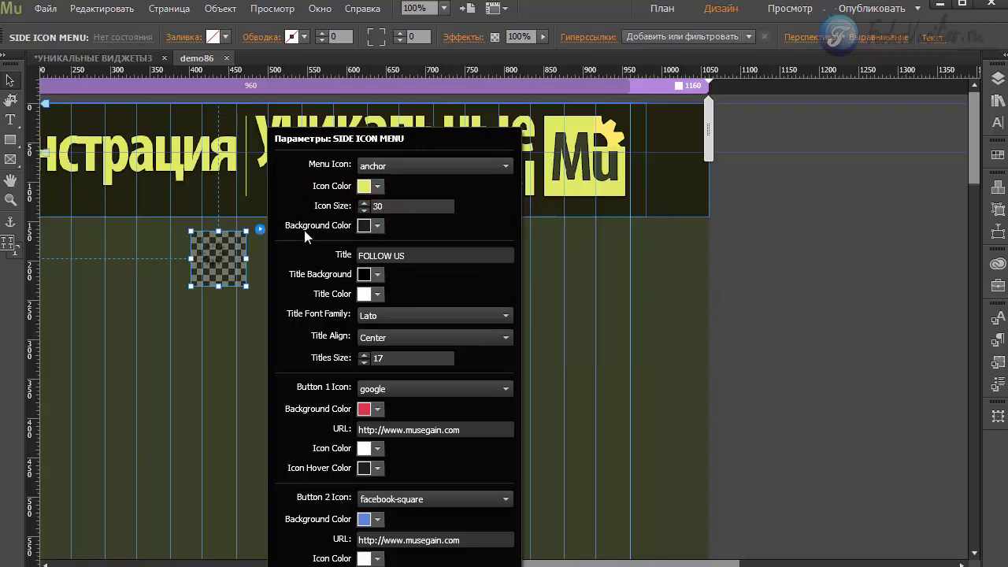
- Set the side icon menu's Background Color to the yellow-green swatch E1E15F
click(364, 226)
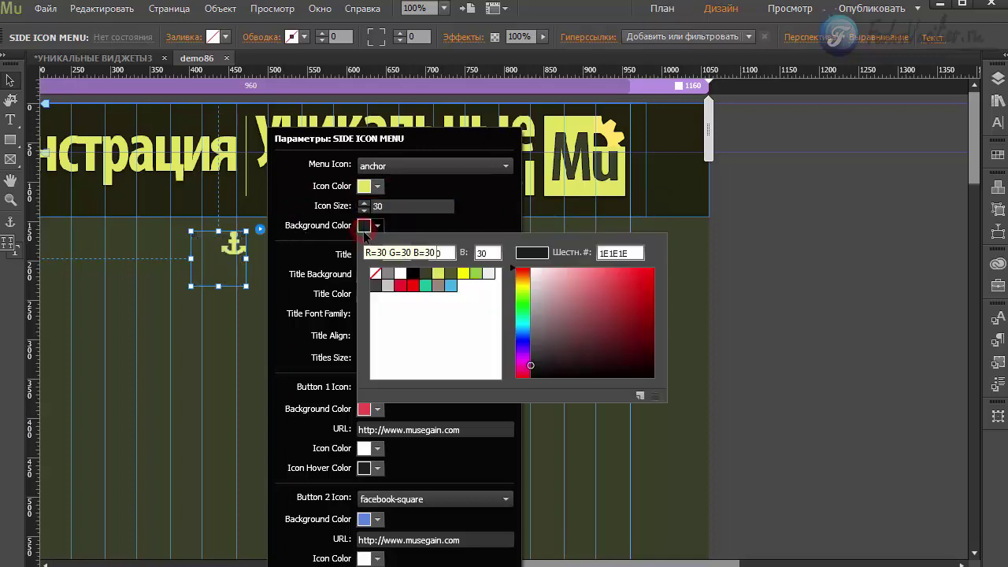
click(438, 273)
click(218, 271)
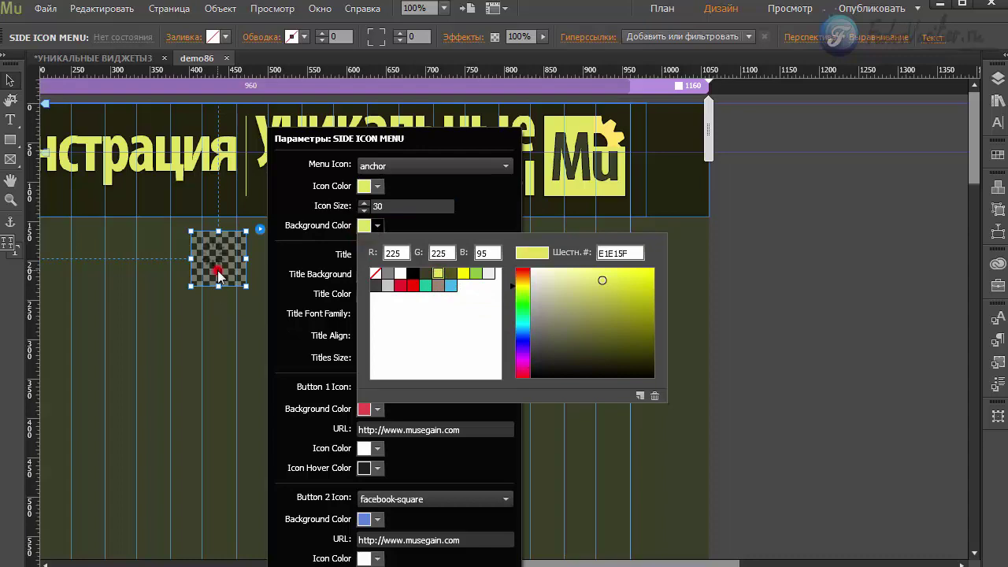
- Preview the page in the browser, open the side menu to check the anchor icon and panel background, and return to Muse
key(ctrl+shift+e)
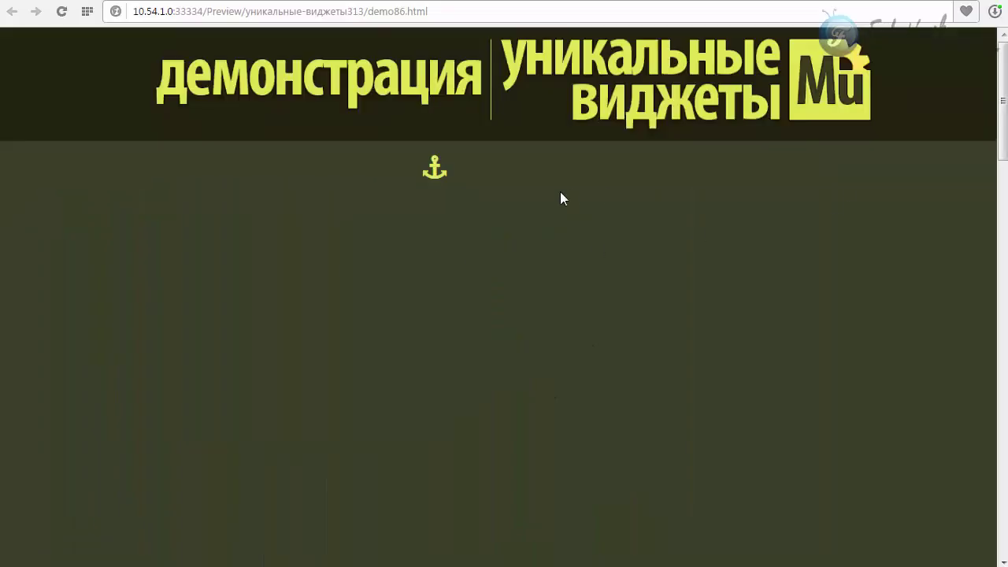
click(434, 169)
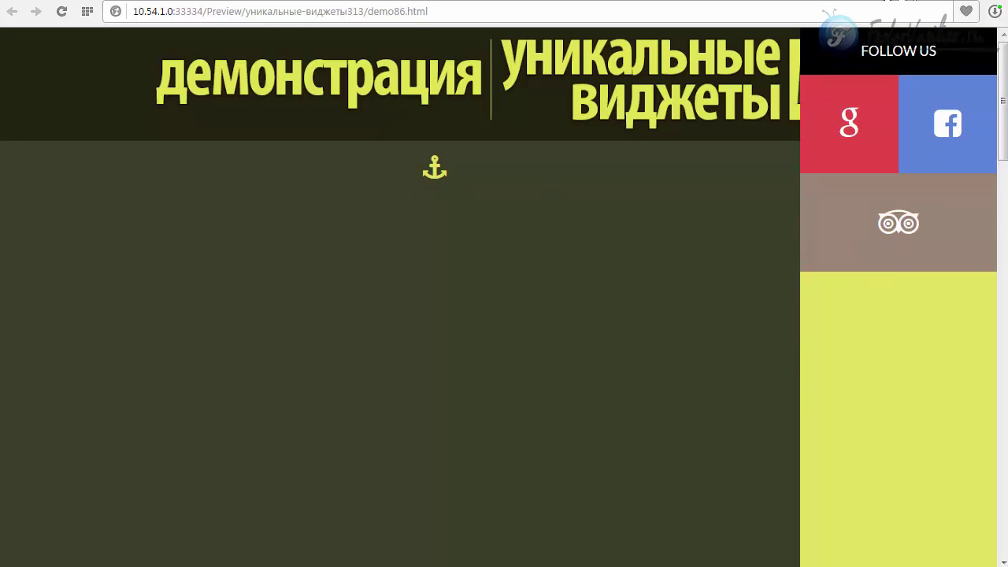
key(alt+Tab)
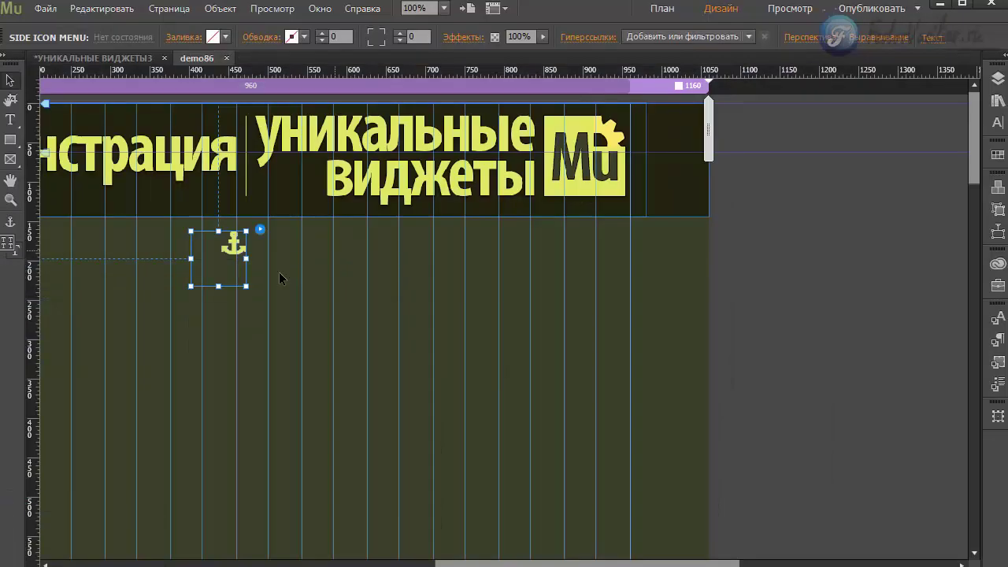
- Change the side icon menu's title to МЕНЮ in the widget options
click(260, 231)
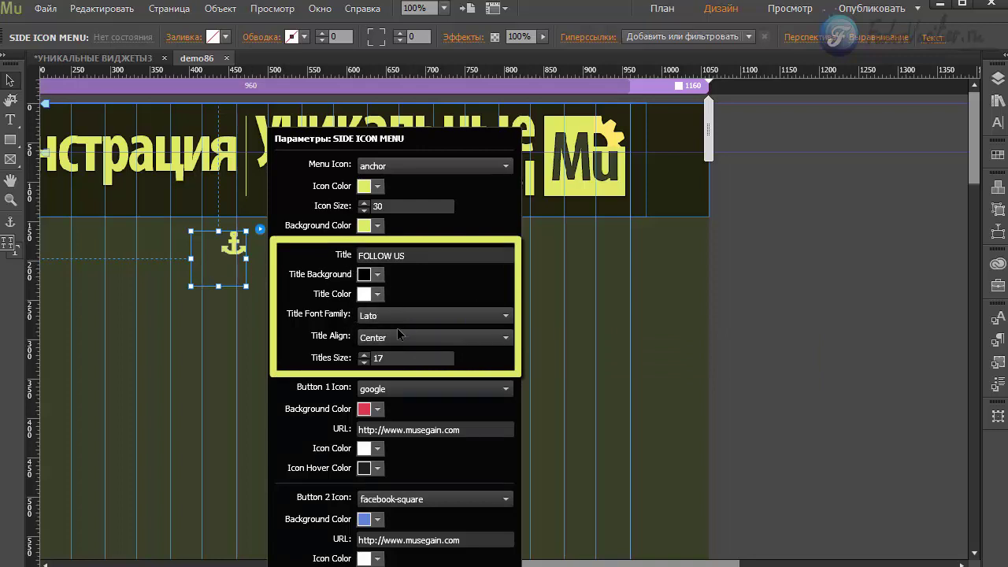
click(439, 256)
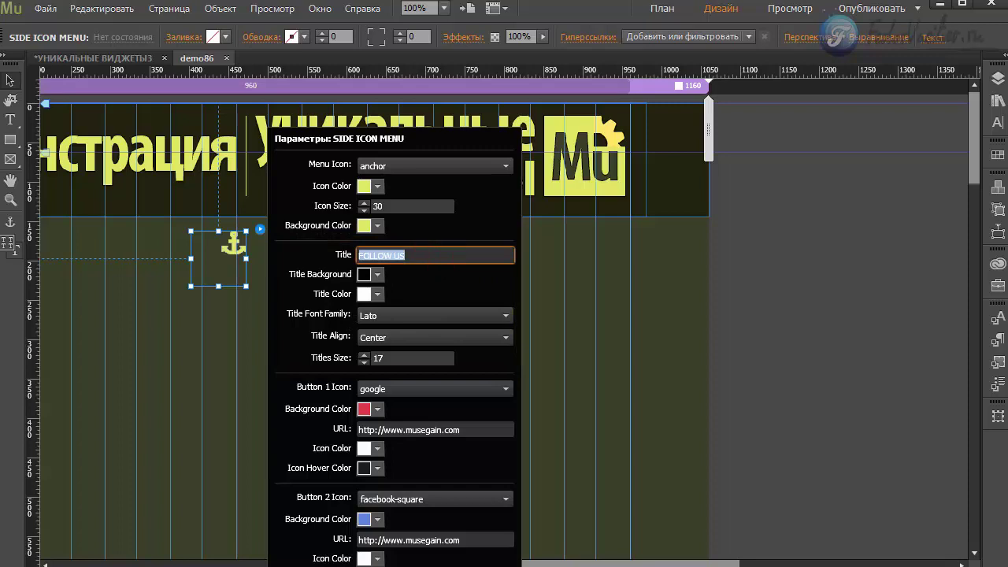
text(MEНЮ)
key(Return)
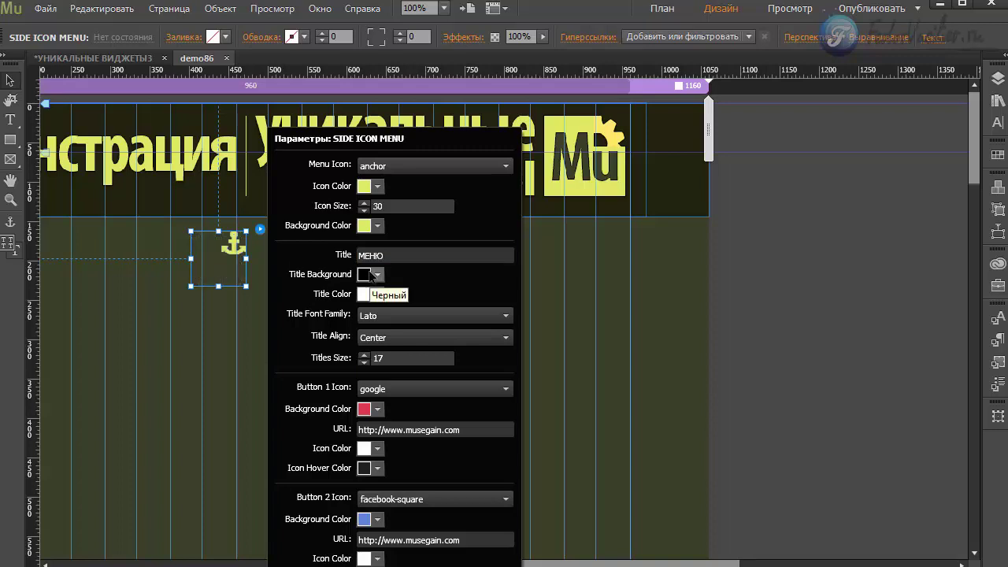
- Set the Title Background to green 8CC63F and the Title Color to dark olive 525224
click(365, 275)
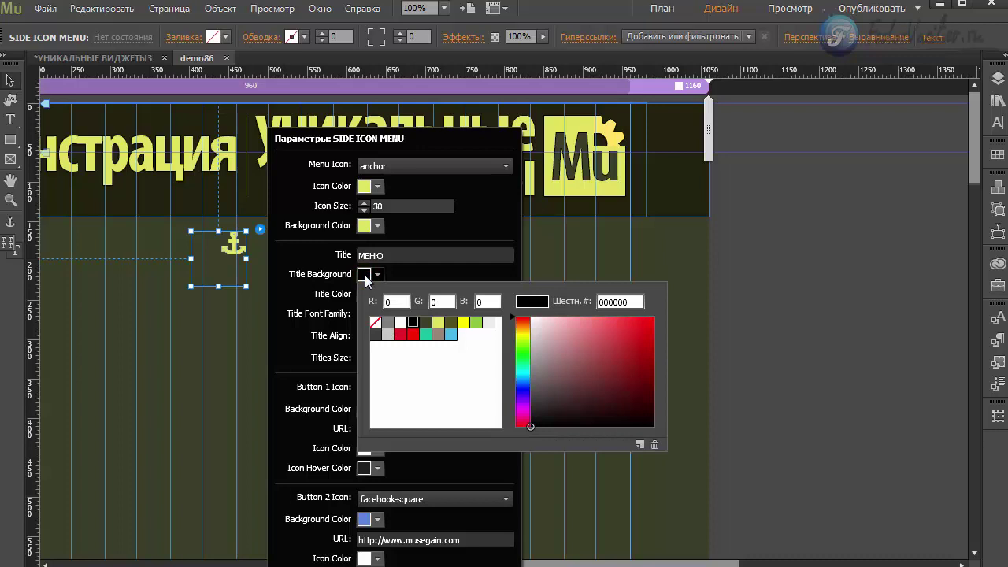
click(476, 322)
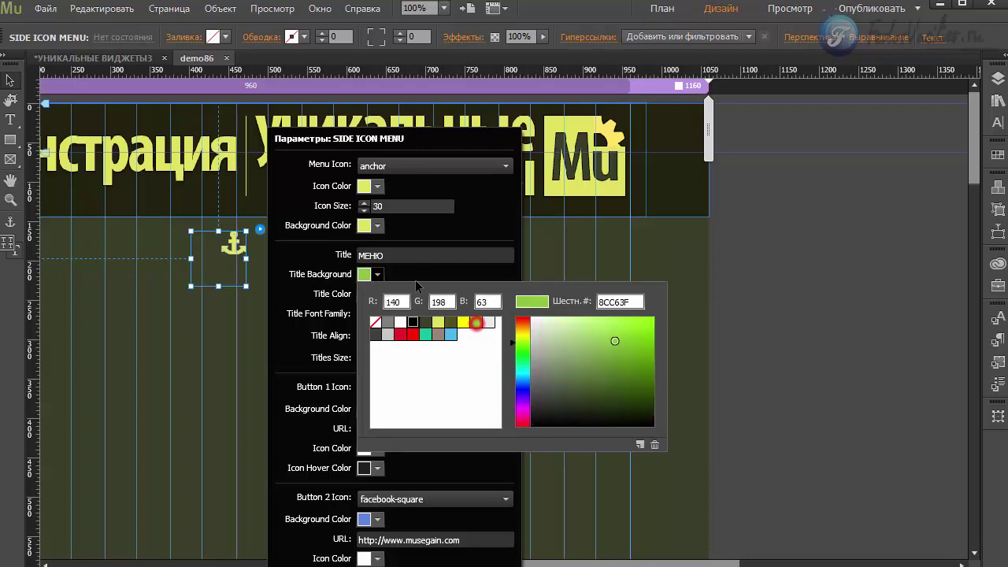
click(435, 268)
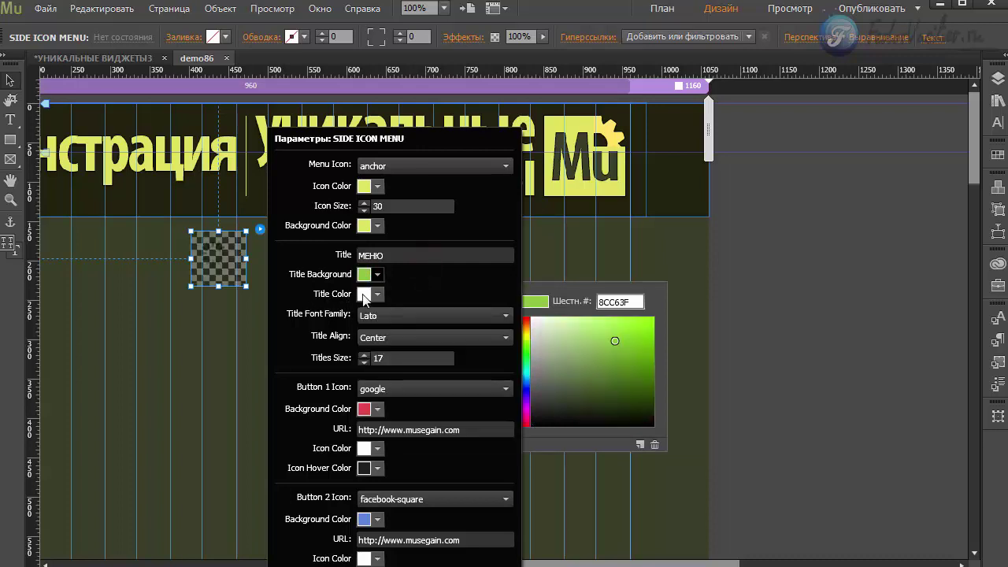
click(364, 295)
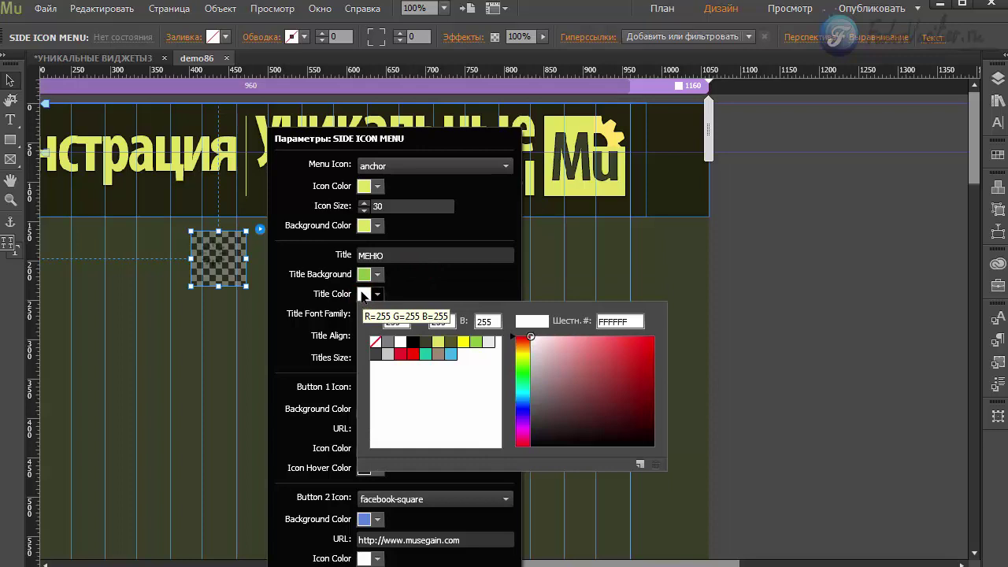
click(450, 342)
click(429, 280)
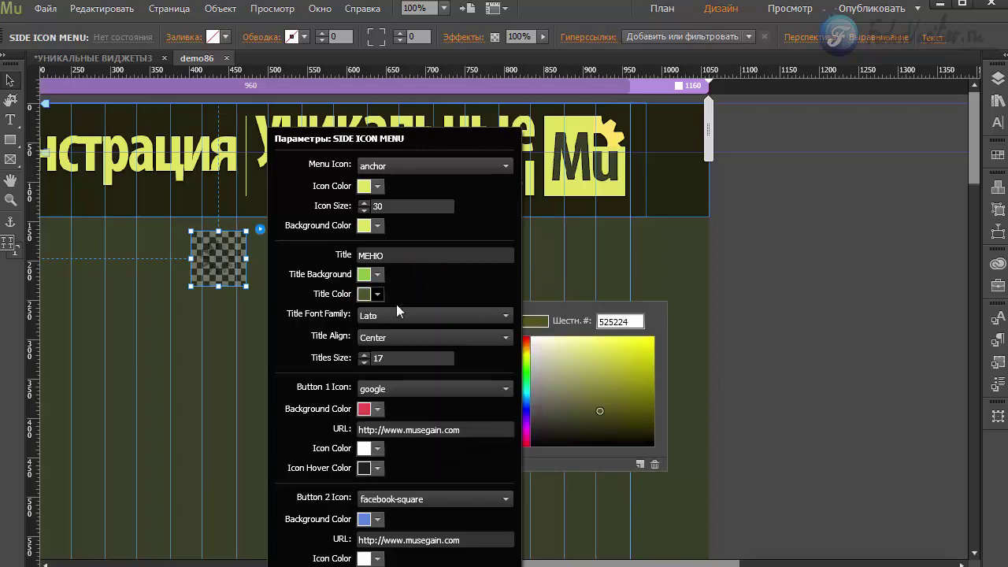
- Look through the title font and alignment choices without changing them, and set the title size to 30
click(392, 315)
click(392, 315)
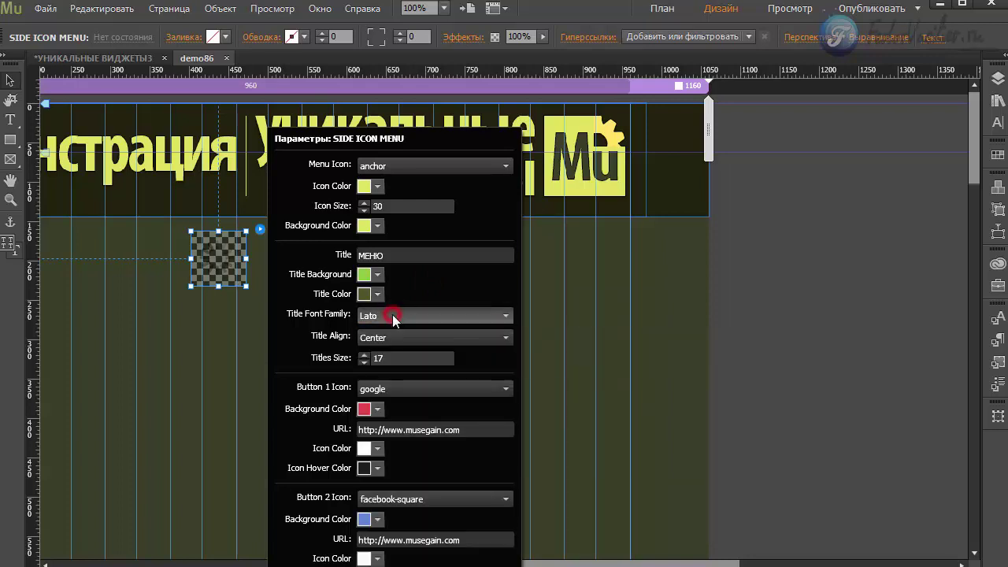
click(380, 337)
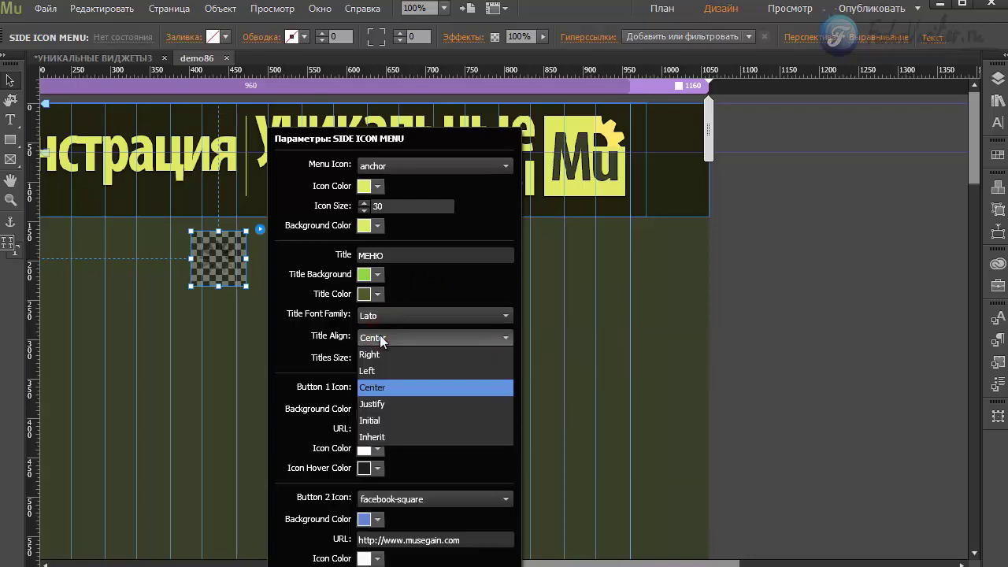
click(381, 338)
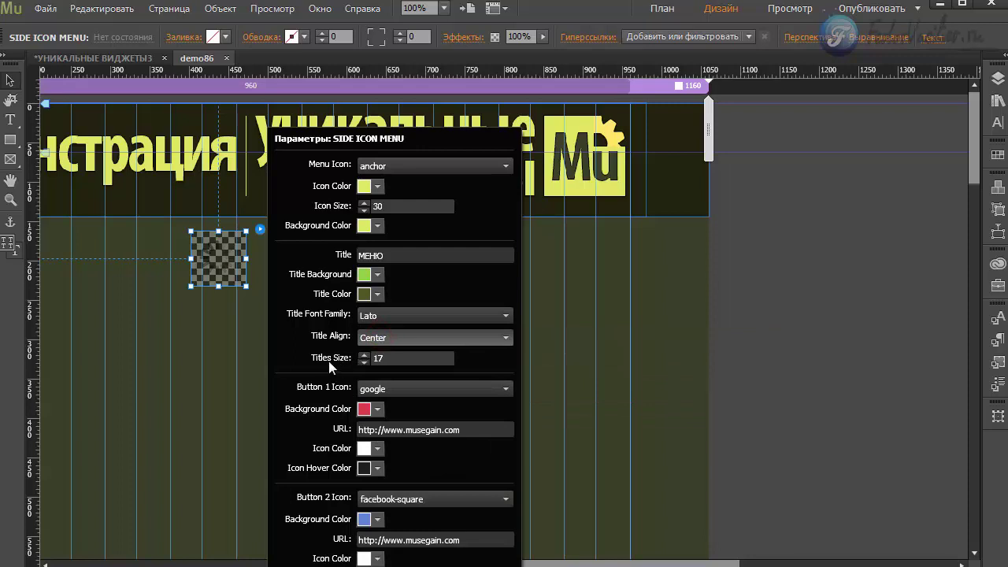
click(390, 358)
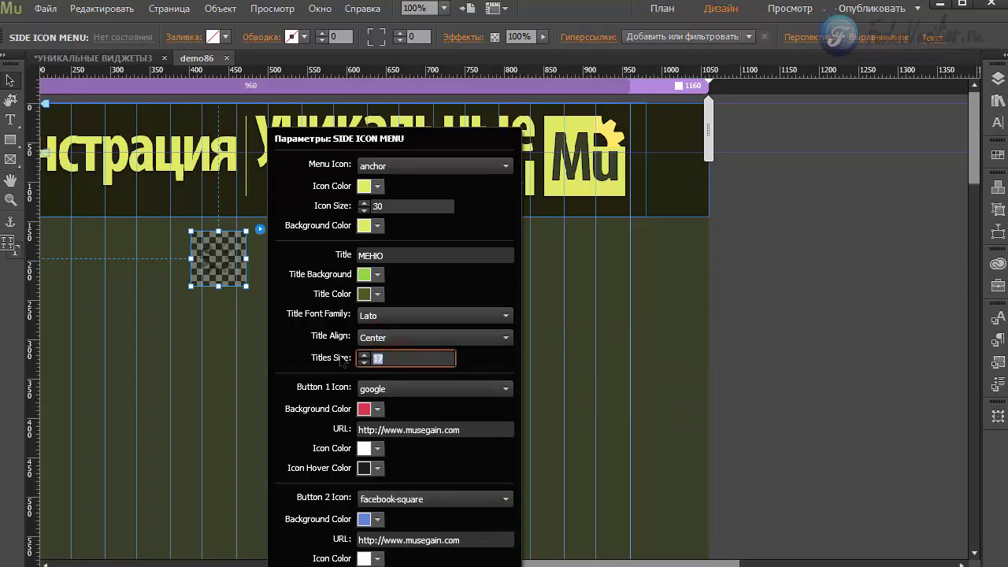
text(30)
key(Return)
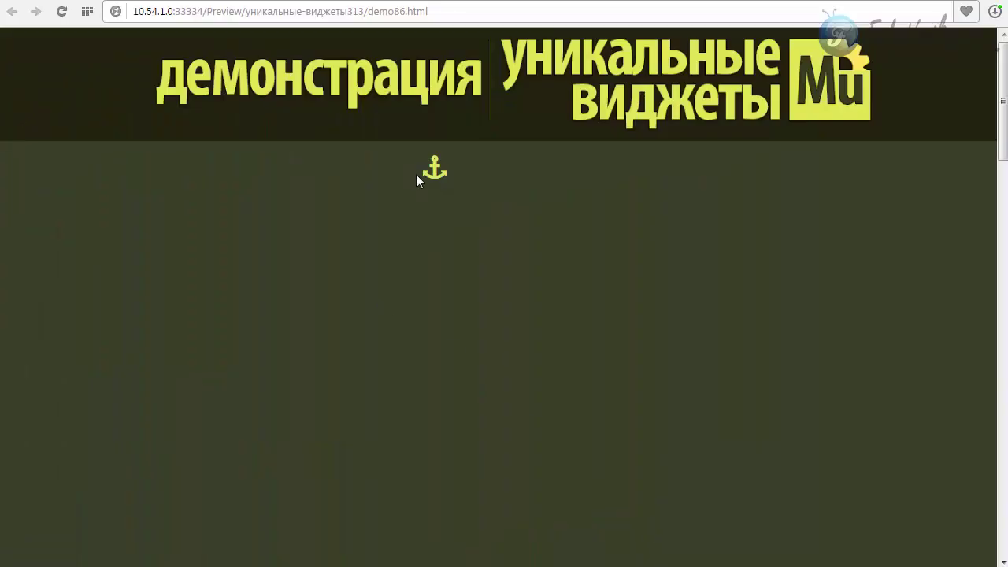
- Open the side menu in the browser preview and examine the styled МЕНЮ title
click(433, 169)
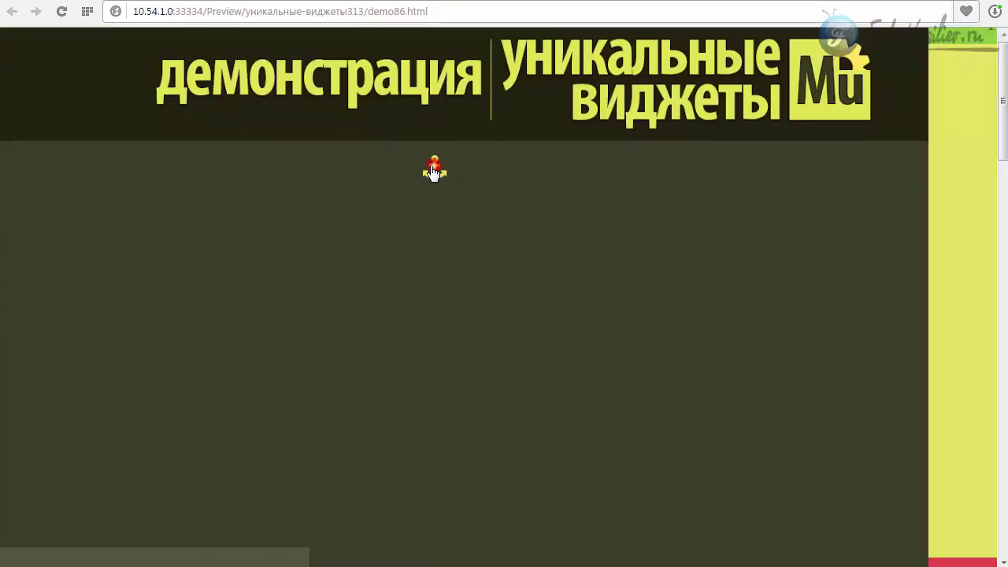
drag(856, 52, 935, 51)
drag(859, 52, 935, 50)
click(896, 50)
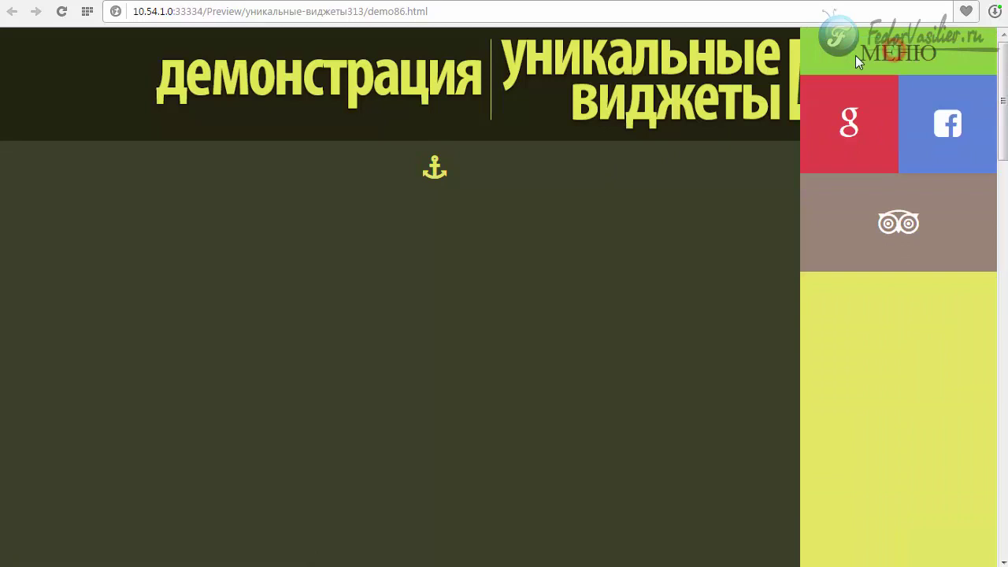
- Highlight the МЕНЮ title text in the side menu preview to inspect its alignment, and return to Adobe Muse
drag(855, 54, 938, 48)
click(888, 51)
click(816, 59)
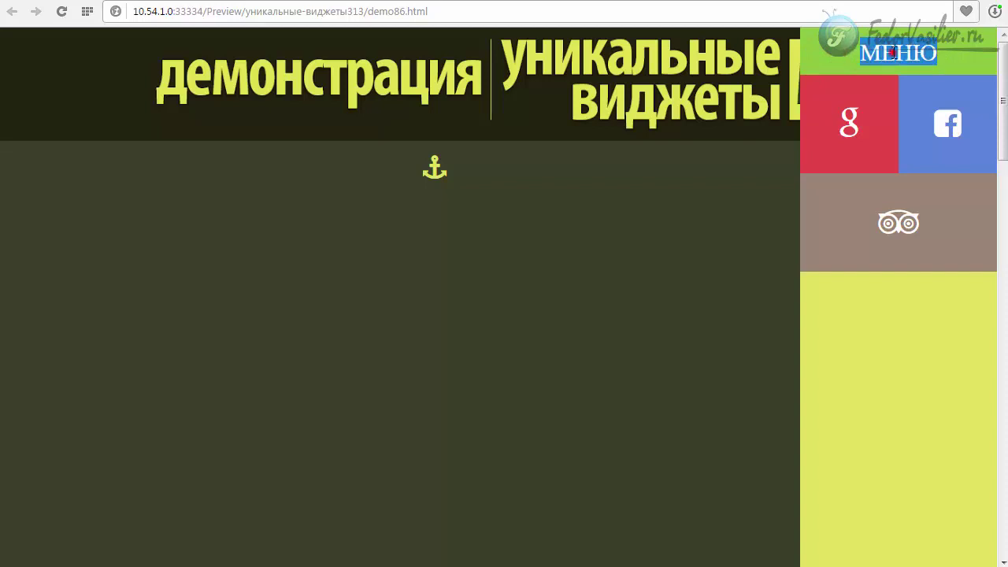
click(893, 52)
key(alt+Tab)
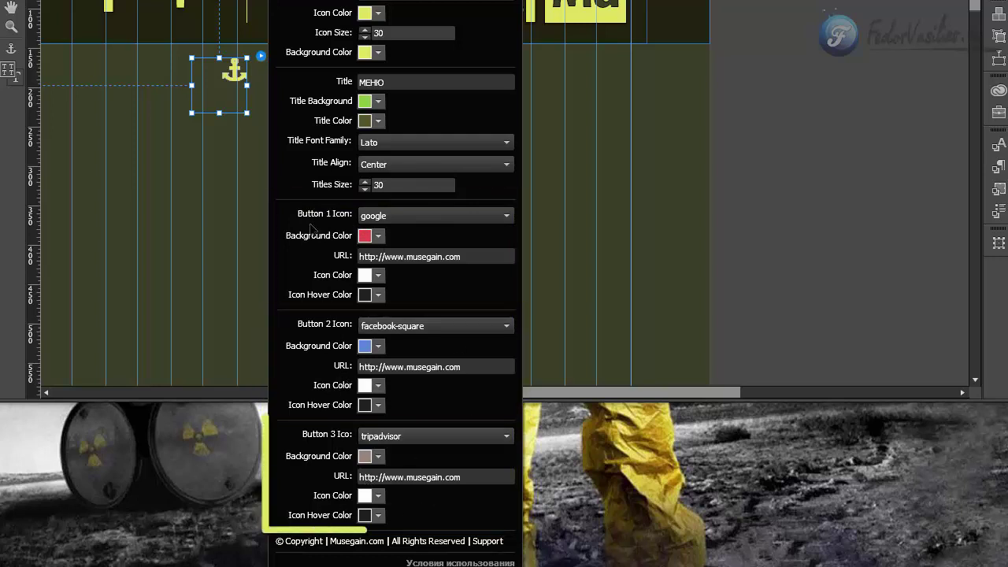
- Set the side menu's Button 1 icon to google-plus and its Background Color to light blue 44B8E9
click(384, 216)
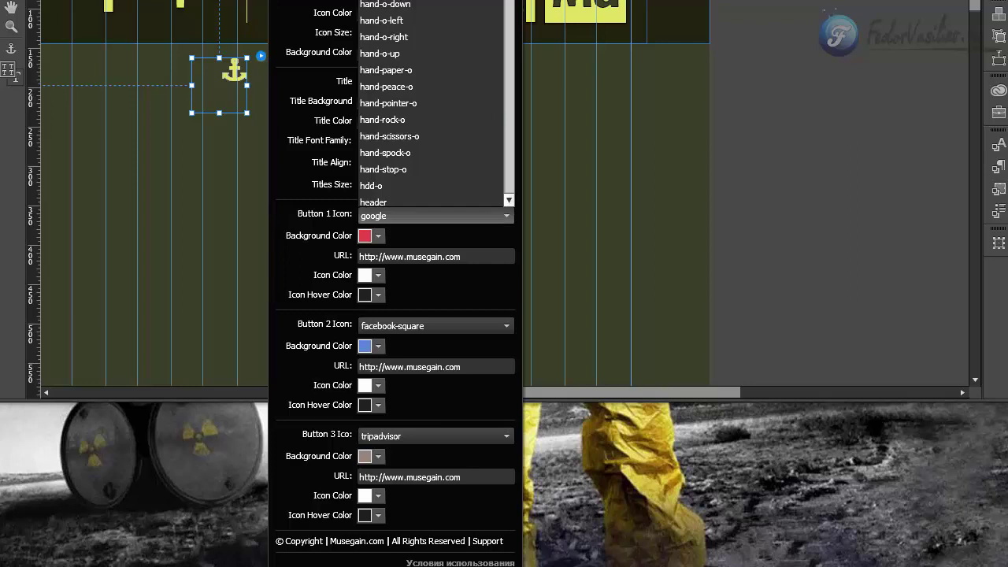
click(325, 292)
click(367, 236)
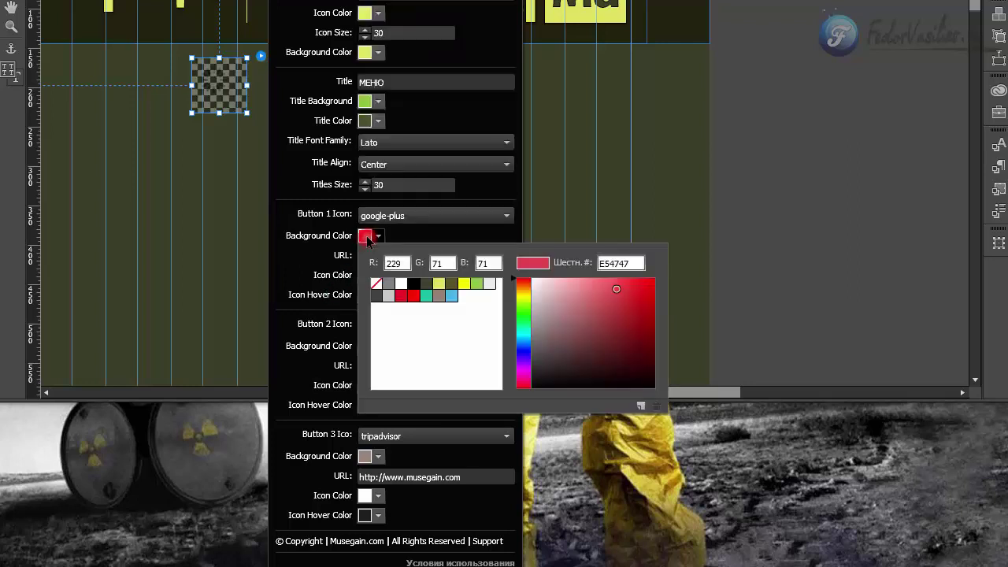
click(452, 296)
click(300, 260)
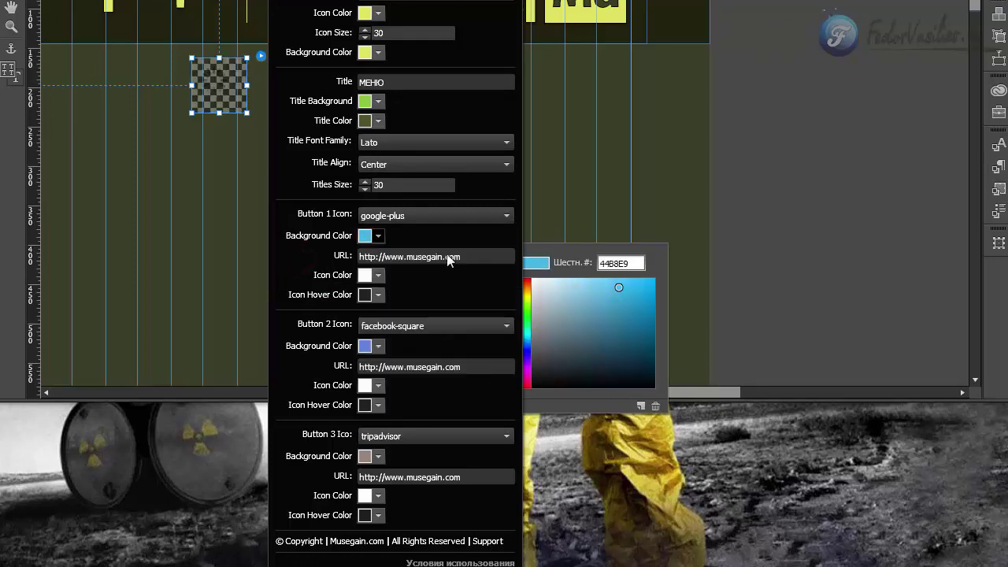
- Point out Button 1's URL without changing it and set its Icon Color to dark olive 525224
drag(482, 256, 283, 271)
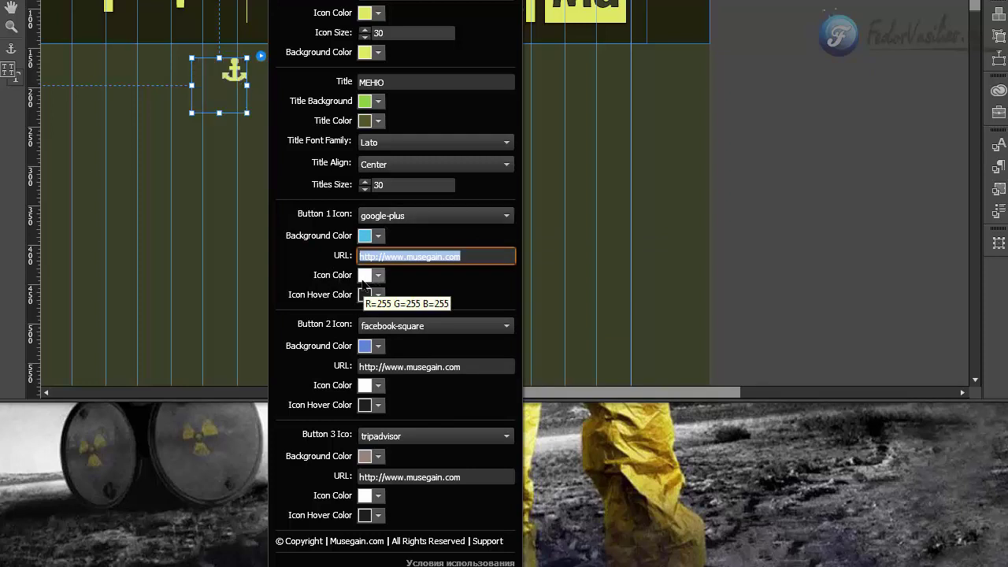
click(363, 275)
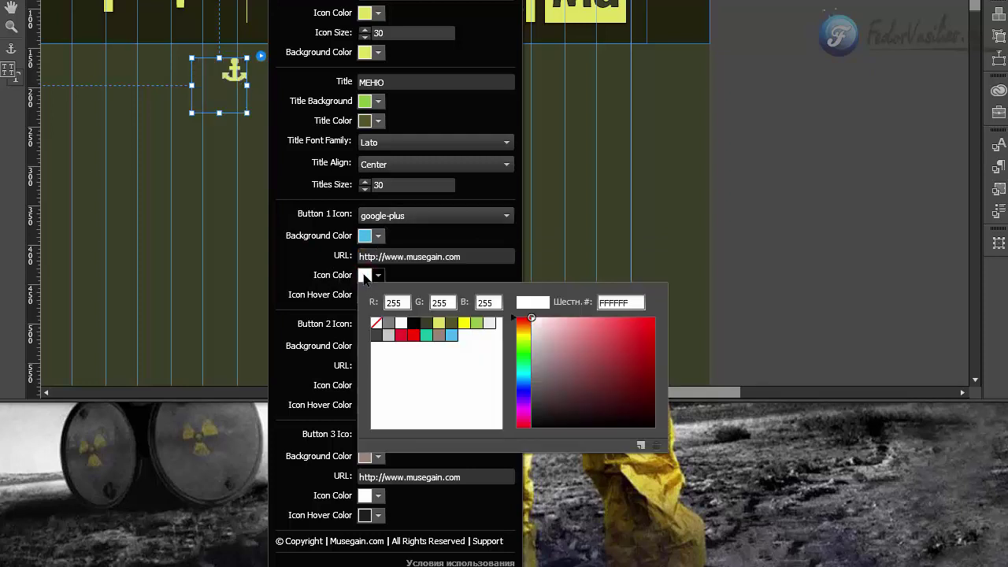
click(452, 323)
click(295, 281)
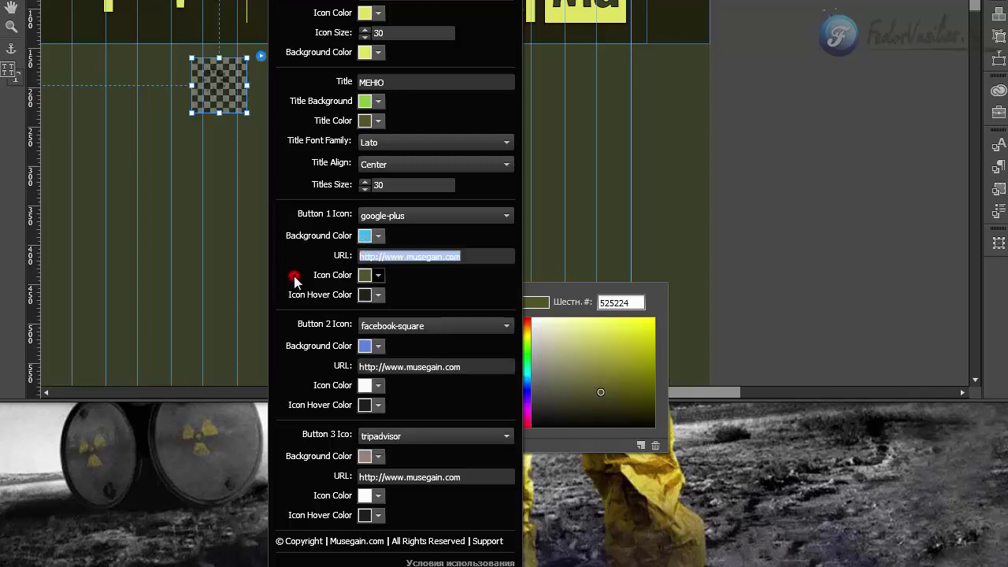
click(426, 275)
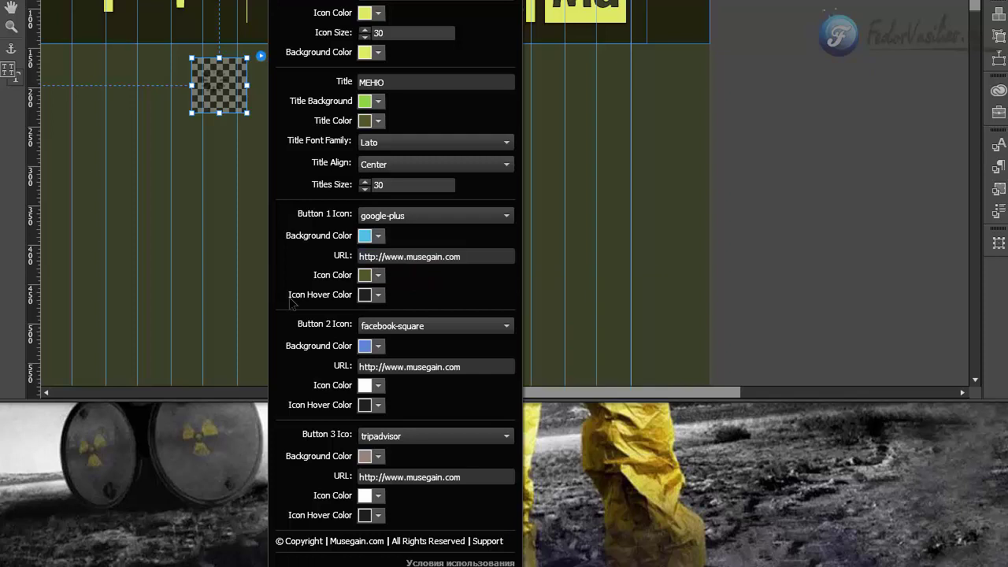
- Try light blue shades for Button 1's Icon Hover Color and settle on a dark olive shade
click(364, 295)
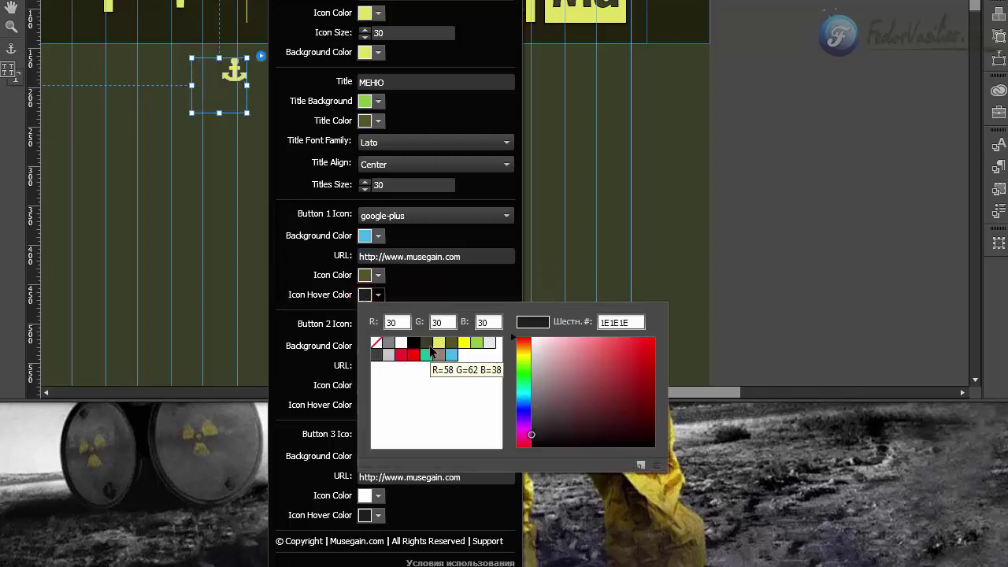
click(452, 354)
click(561, 354)
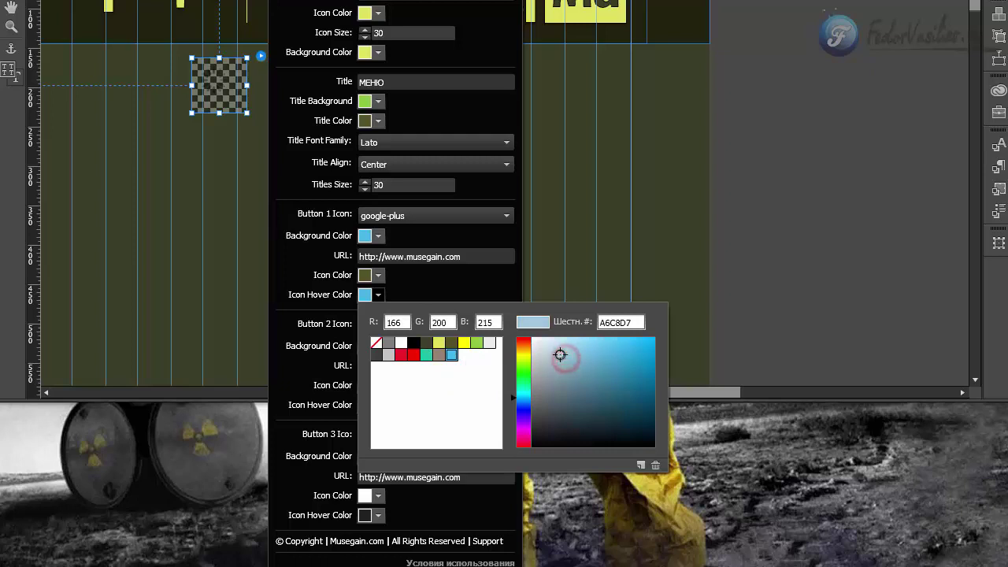
click(453, 343)
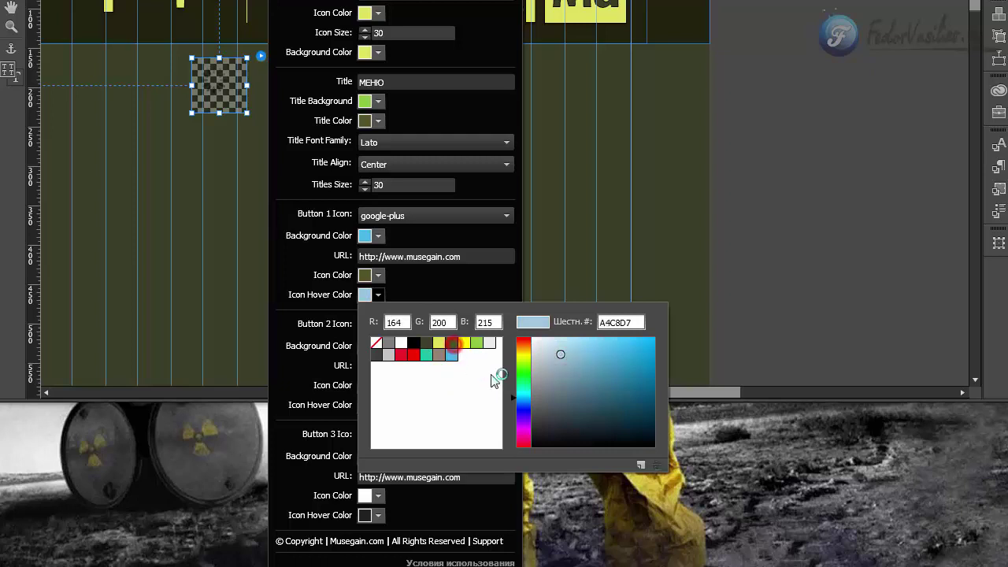
drag(598, 424, 598, 436)
- Preview the page in the browser, open the side menu, examine the google-plus button's colors, and return to Adobe Muse
click(446, 286)
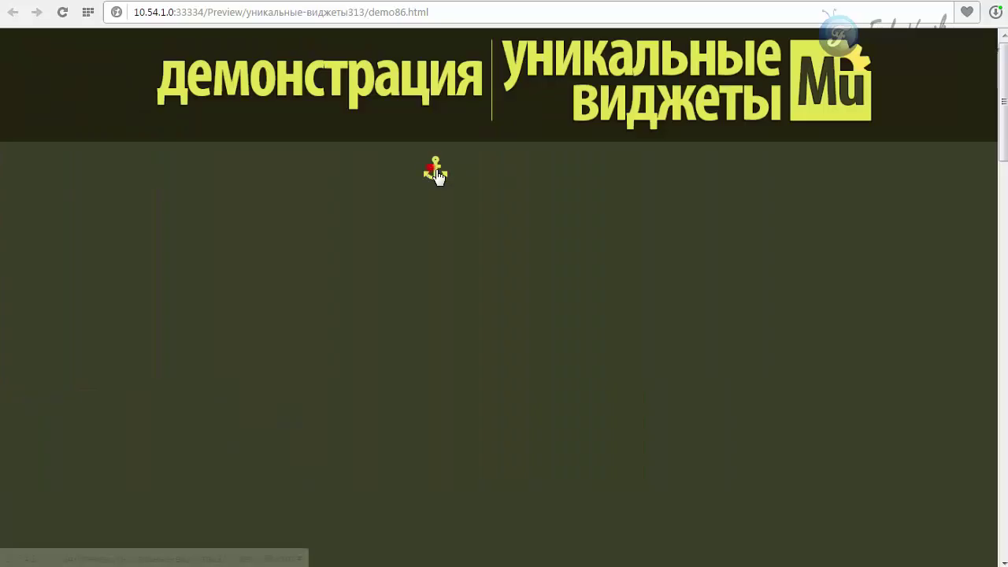
click(434, 171)
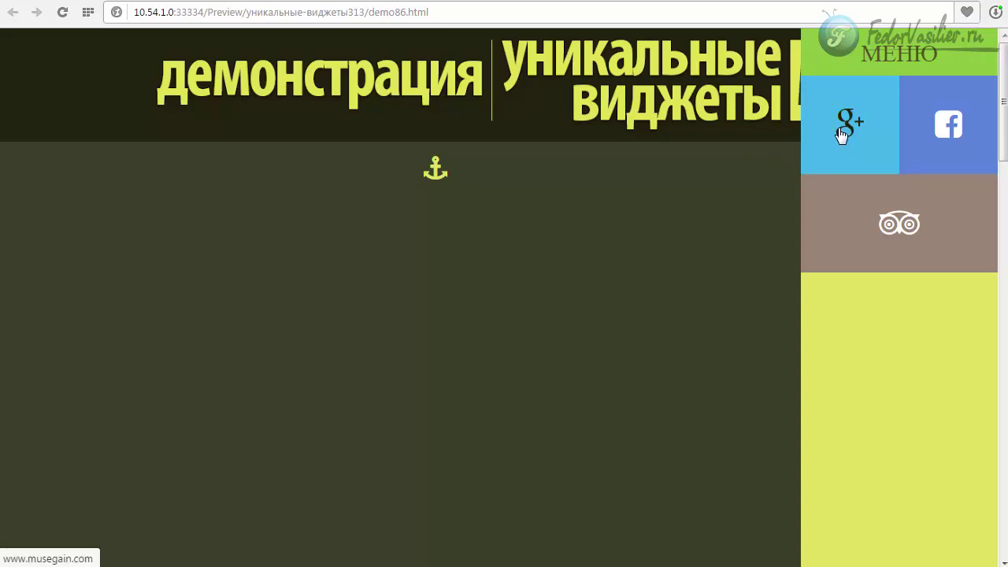
key(alt+Tab)
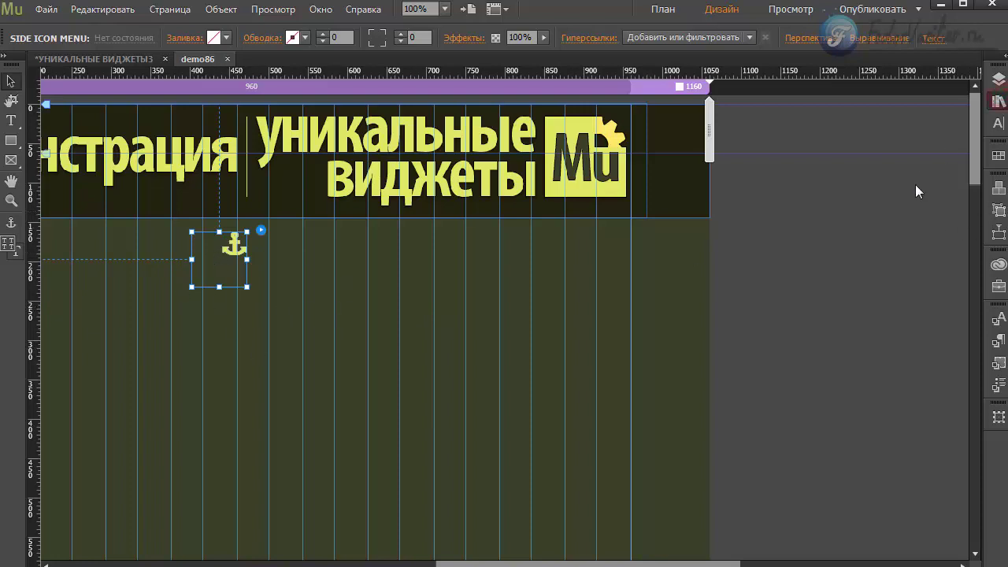
- Place the Add More Two Icons widget from the Musegain - Side Menu library folder beside the anchor icon
scroll(882, 370, down, 10)
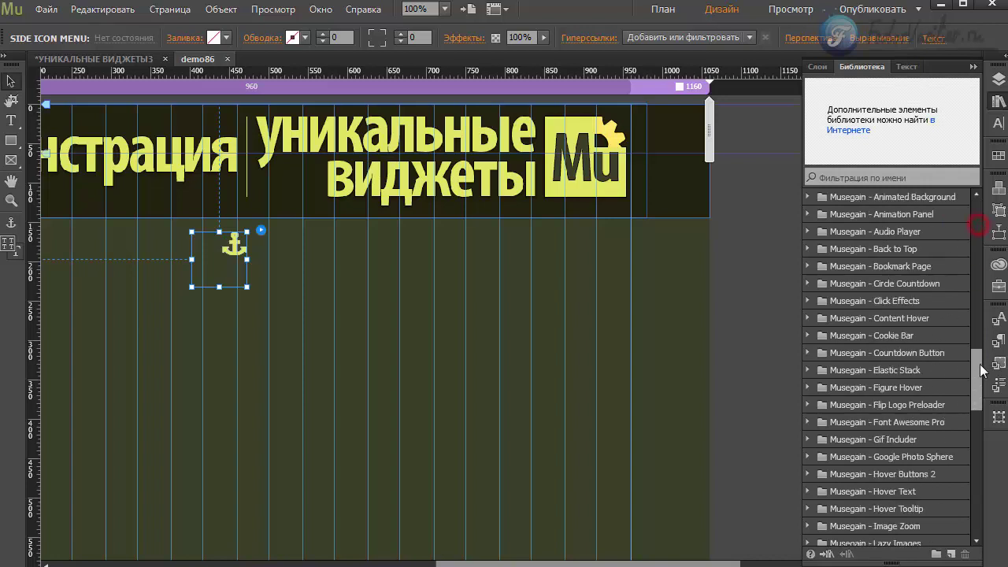
click(806, 352)
click(857, 406)
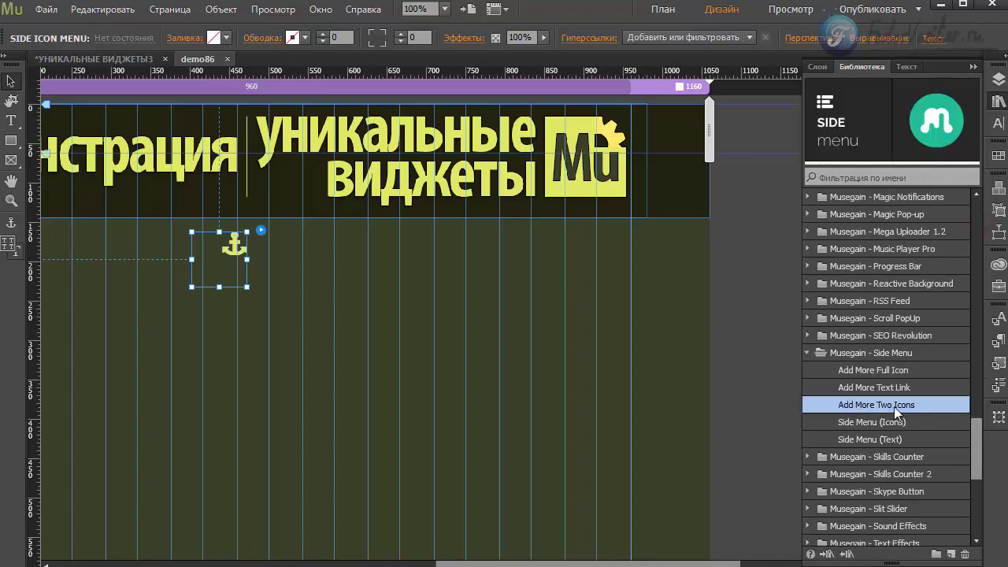
drag(887, 406, 300, 234)
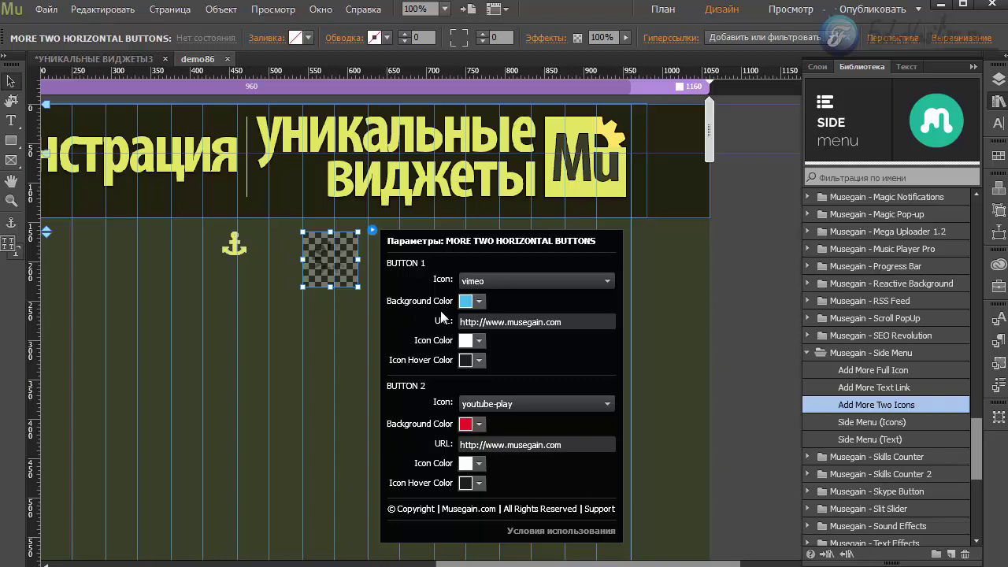
key(Escape)
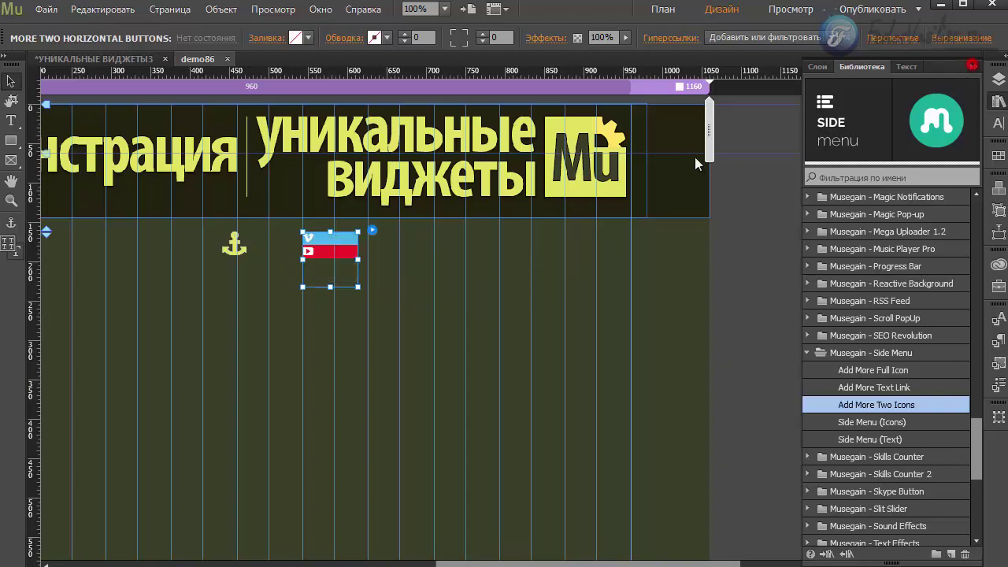
- In the two-icons widget's options, keep vimeo as Button 1's icon and set its Background Color to green
click(372, 229)
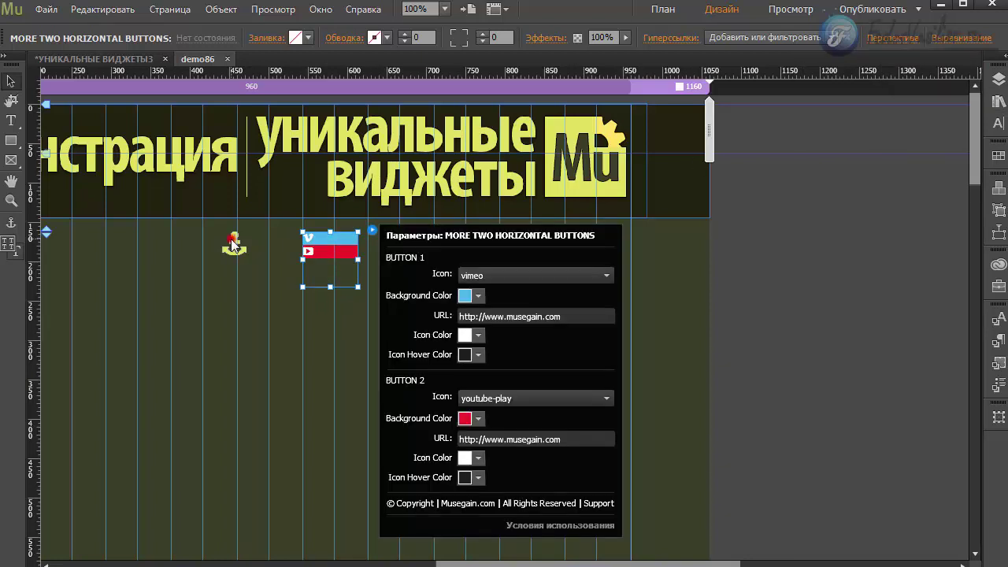
click(371, 229)
click(473, 275)
click(476, 287)
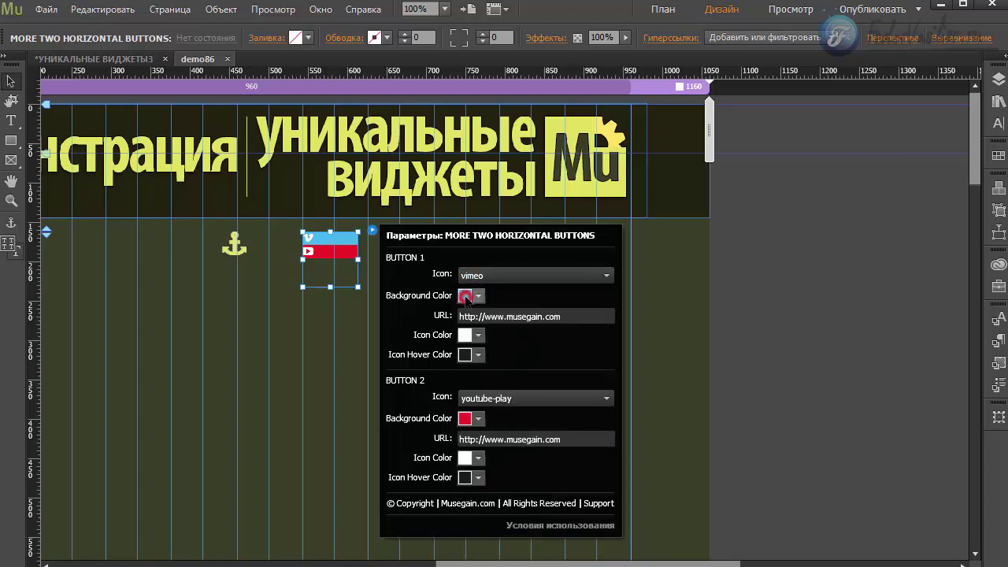
click(465, 296)
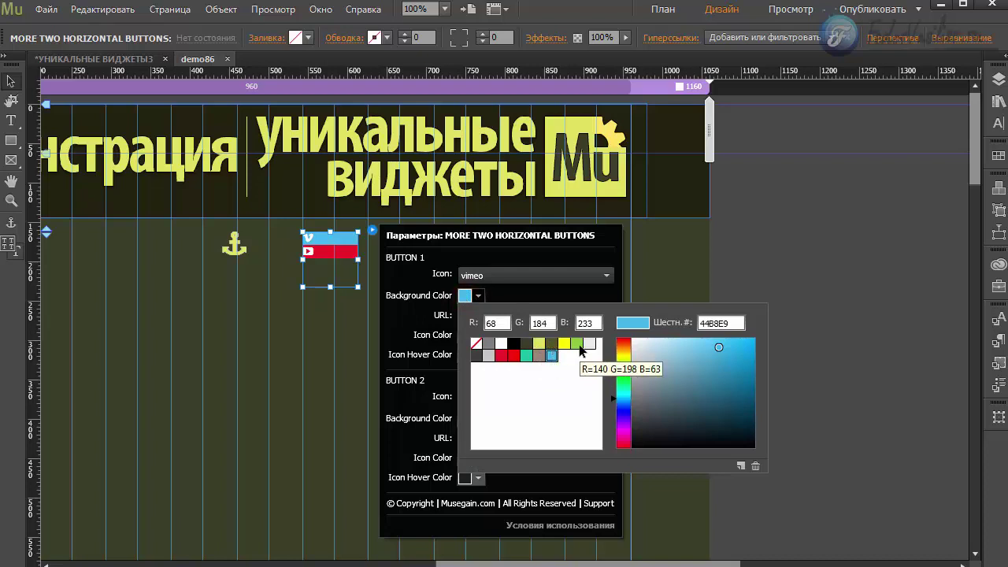
click(623, 372)
drag(670, 383, 706, 375)
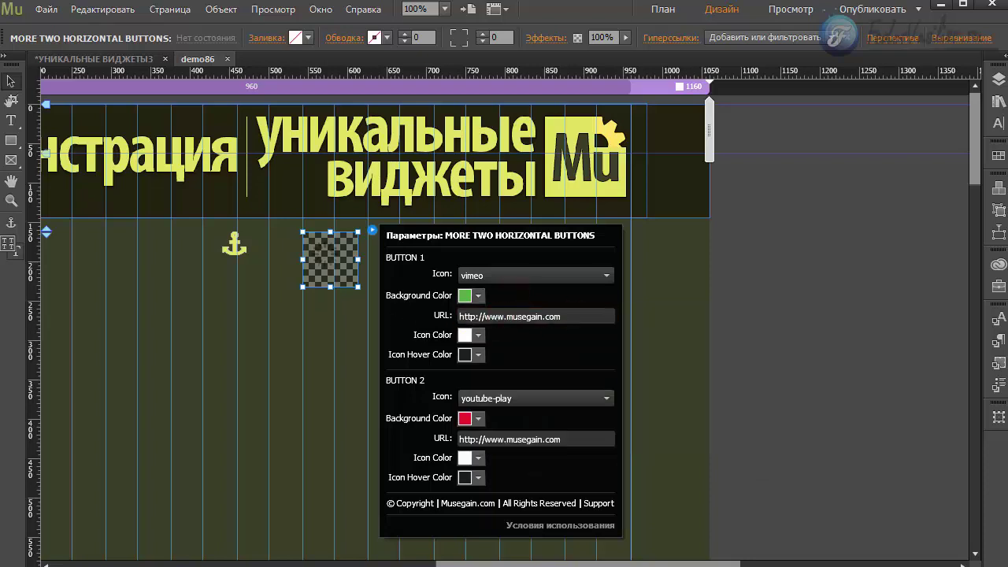
- Look at Button 1's Icon Color and Button 2's icon choices without changing them, and close the widget options
click(465, 337)
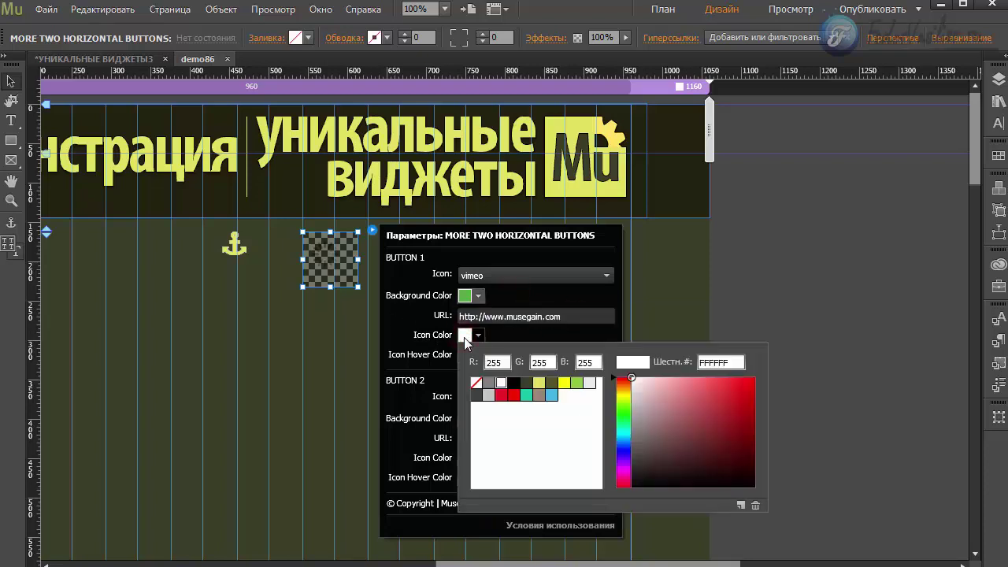
click(508, 334)
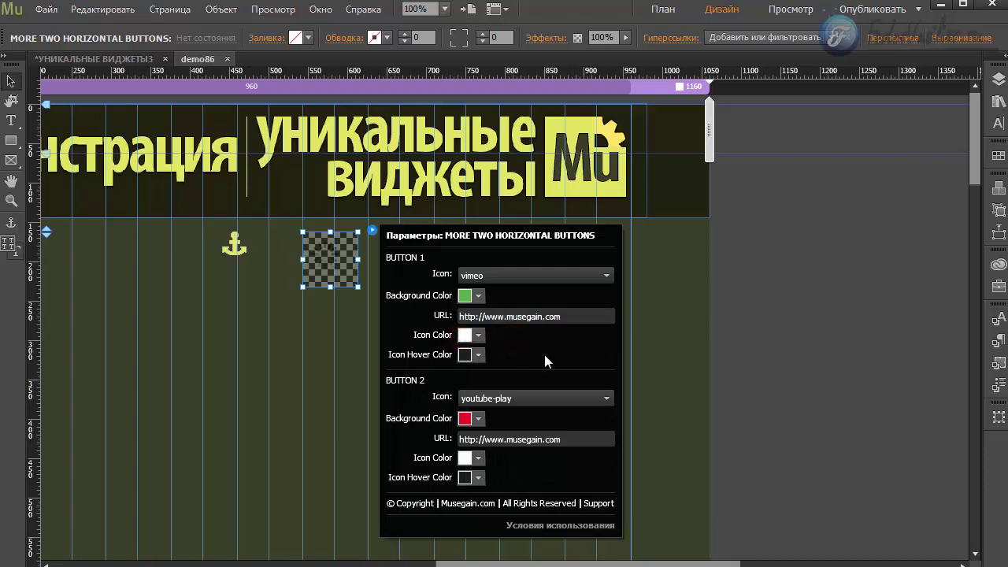
click(511, 398)
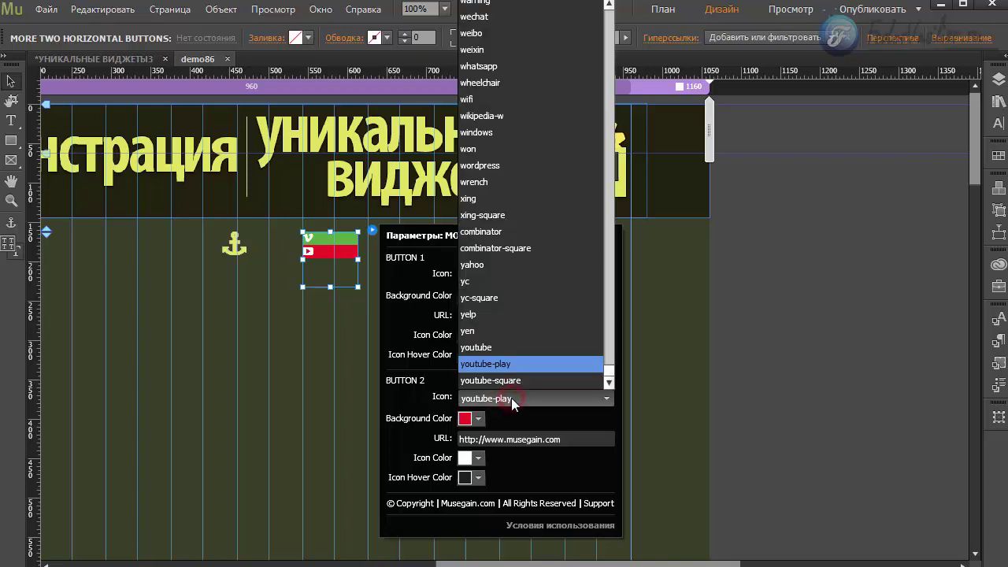
click(332, 277)
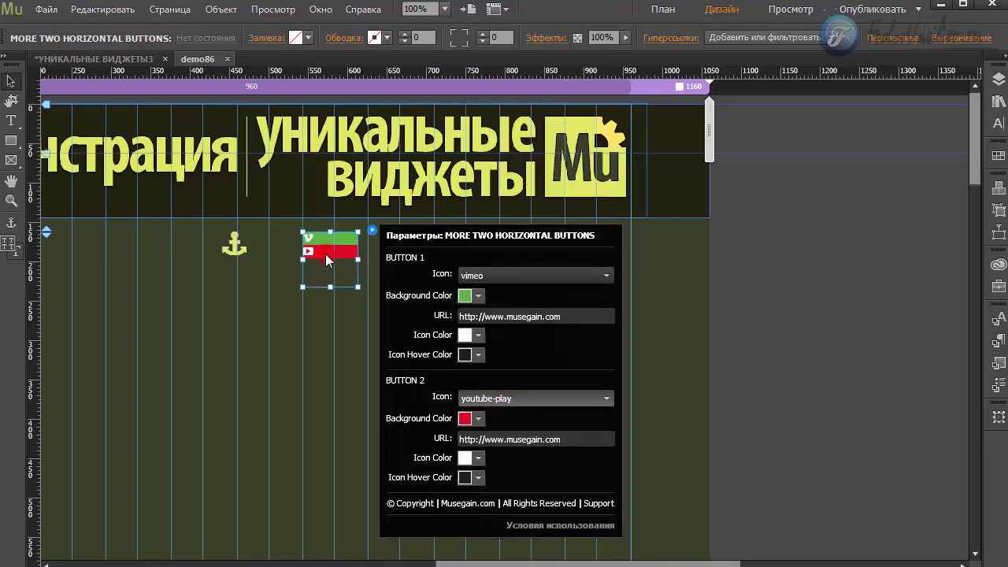
key(Escape)
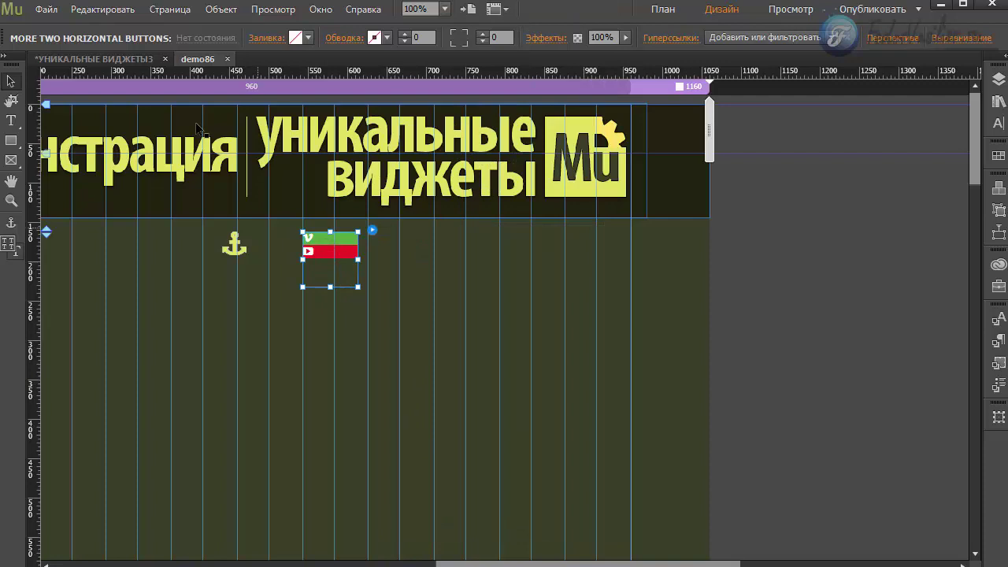
- Preview the page in the browser, open the side menu, examine the added vimeo and youtube buttons, and return to Adobe Muse
click(47, 11)
click(102, 282)
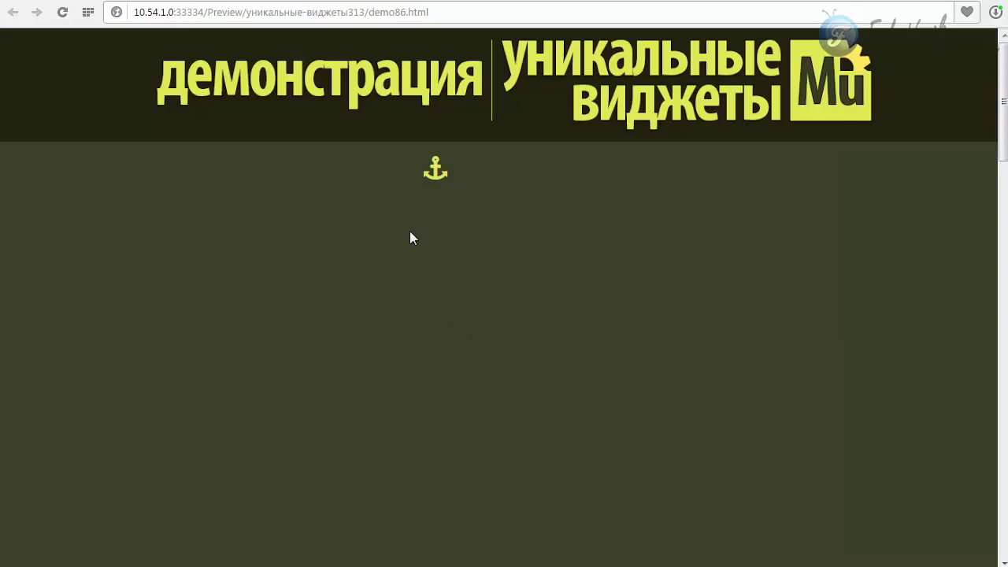
click(436, 168)
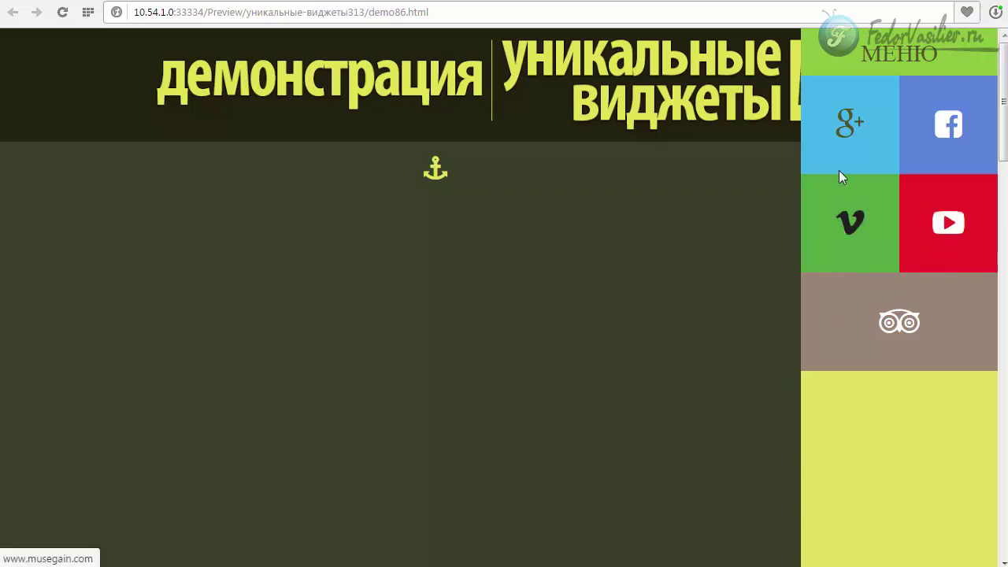
click(426, 181)
click(426, 181)
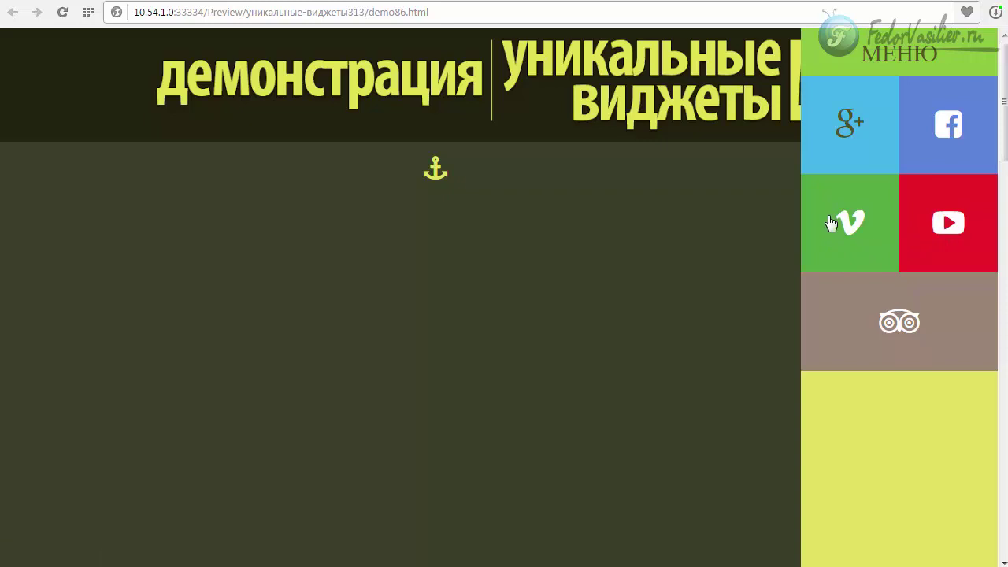
key(alt+Tab)
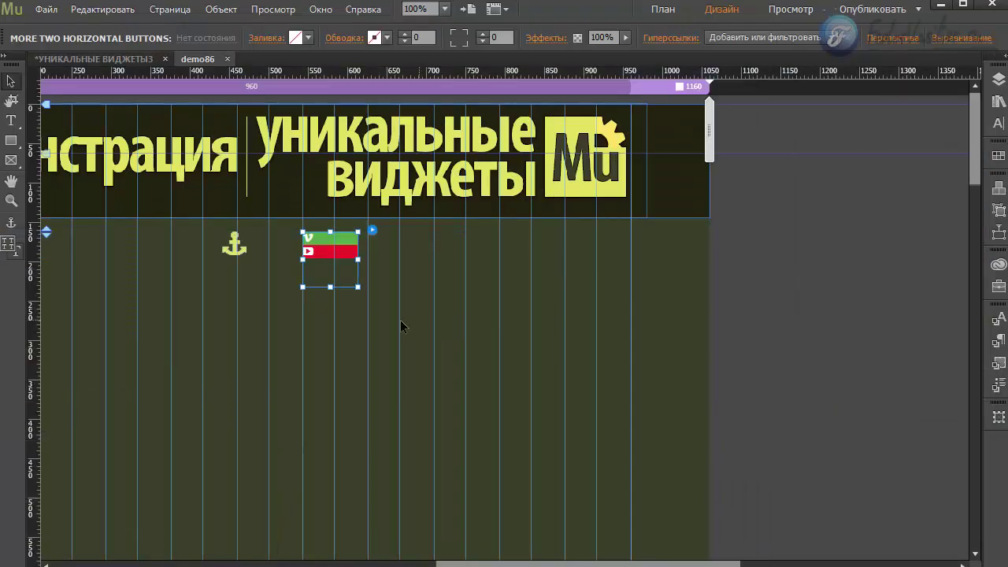
- Duplicate the two-icons widget just below the original and set the copy's Button 1 icon to vk
drag(338, 256, 335, 293)
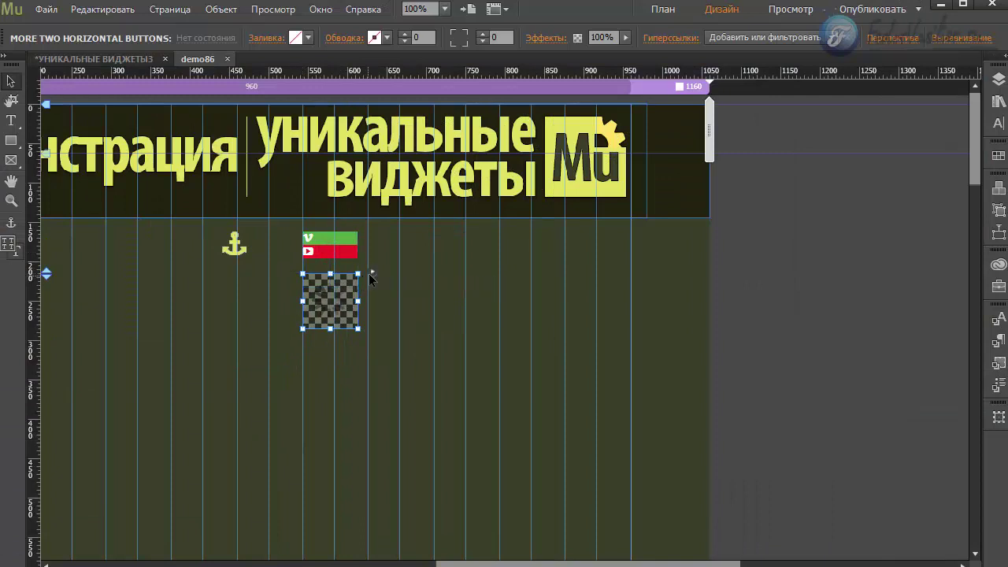
click(370, 272)
click(515, 317)
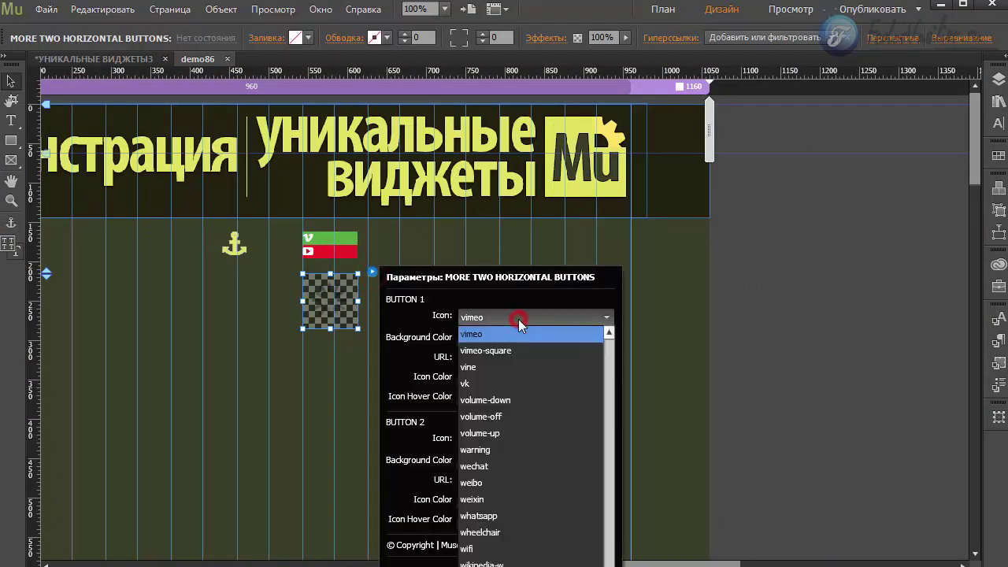
click(478, 389)
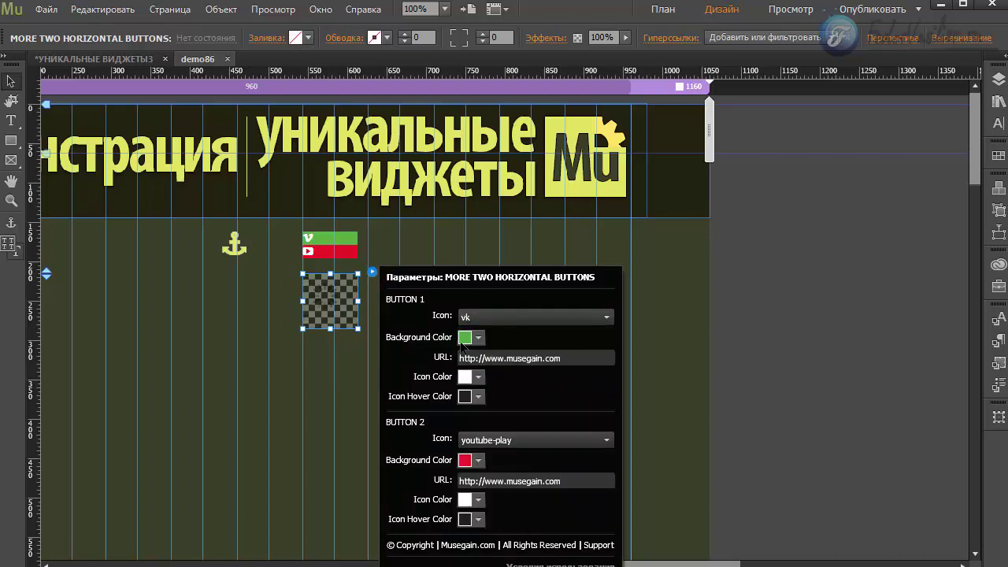
- Set the copy's Button 1 background to light blue (44B8E9) and Button 2 to a Y icon on turquoise, and preview the page in the browser
click(465, 339)
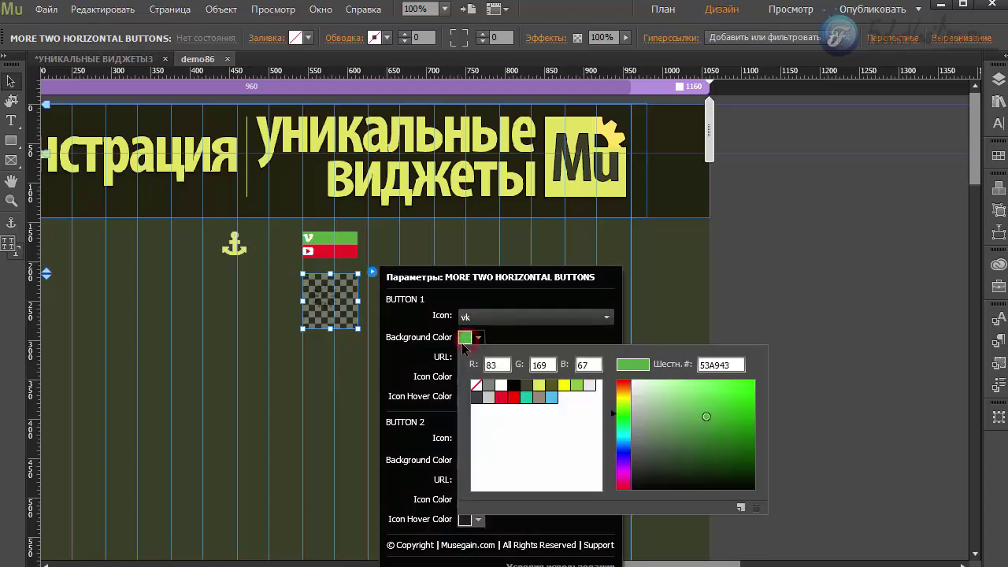
click(551, 396)
click(400, 361)
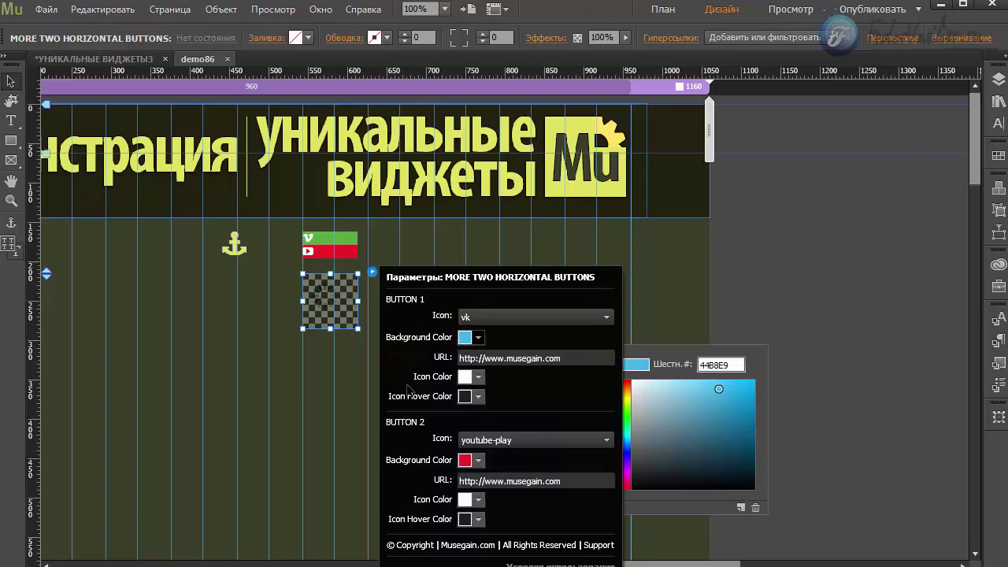
click(507, 441)
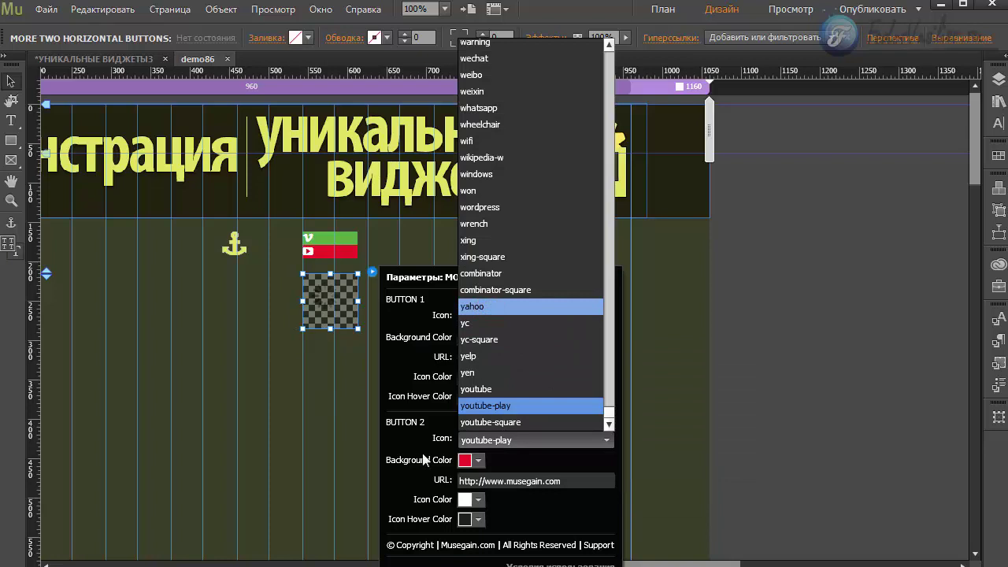
click(45, 9)
key(ctrl+shift+e)
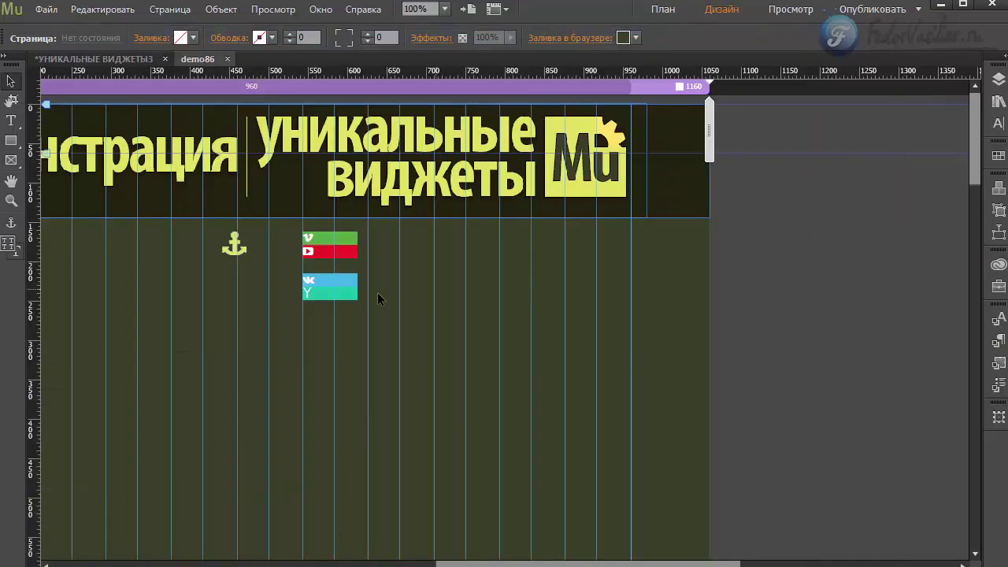
- Add the Add More Full Icon widget from the Musegain - Side Menu library beside the upper two-icons widget
drag(966, 253, 956, 476)
click(868, 324)
drag(870, 319, 378, 236)
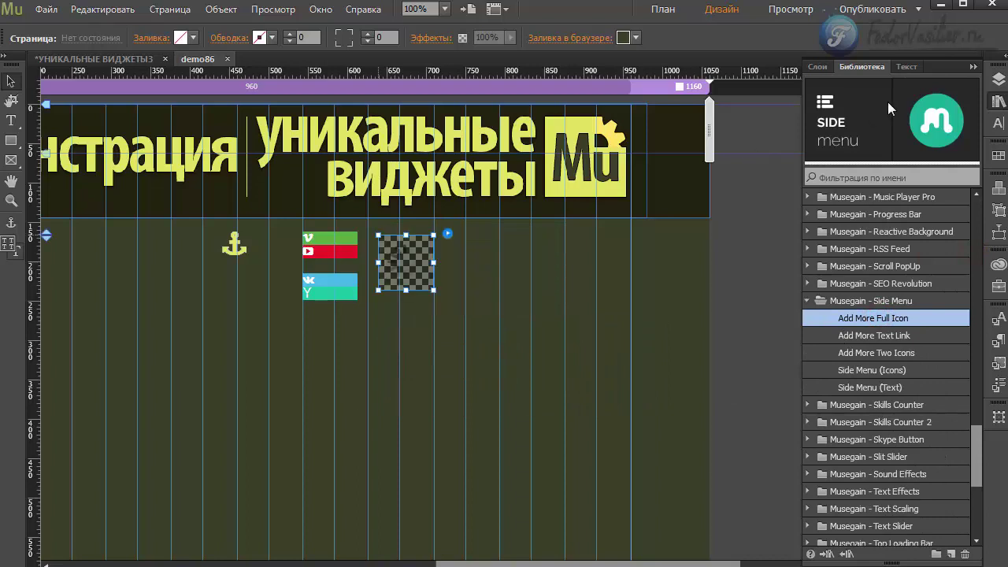
- Set the Button 3 icon of the new full-button widget to star
click(447, 231)
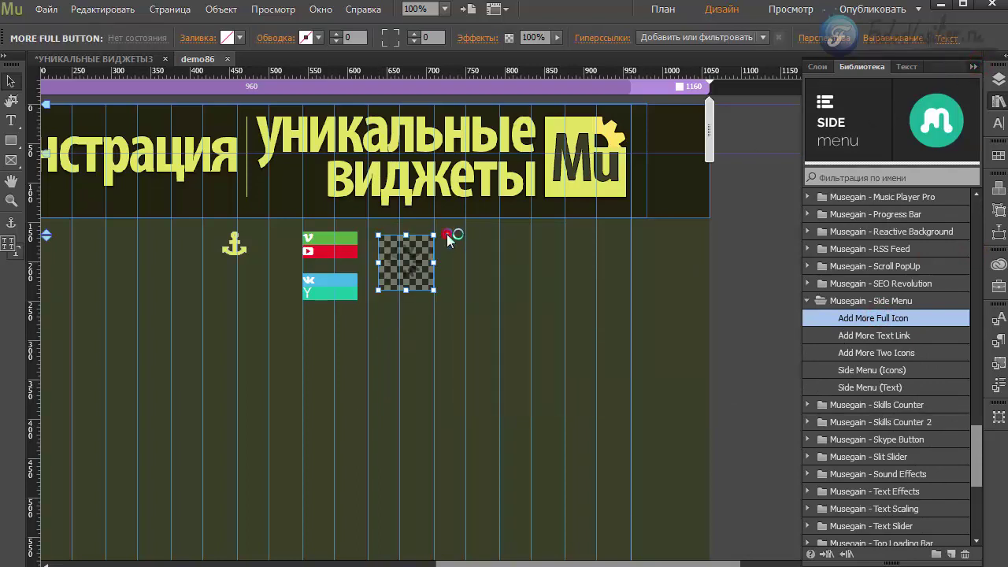
click(447, 234)
click(554, 266)
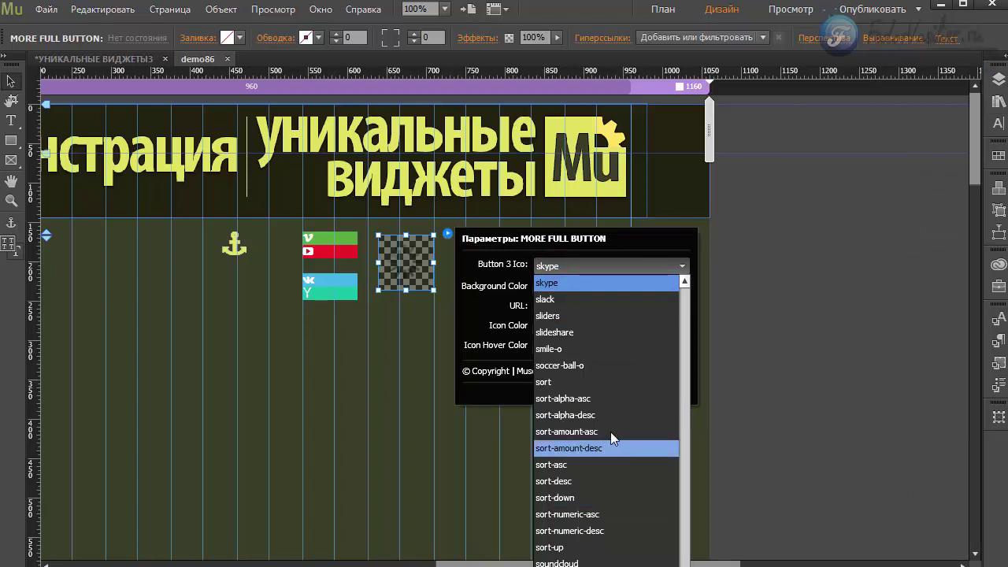
scroll(622, 457, down, 3)
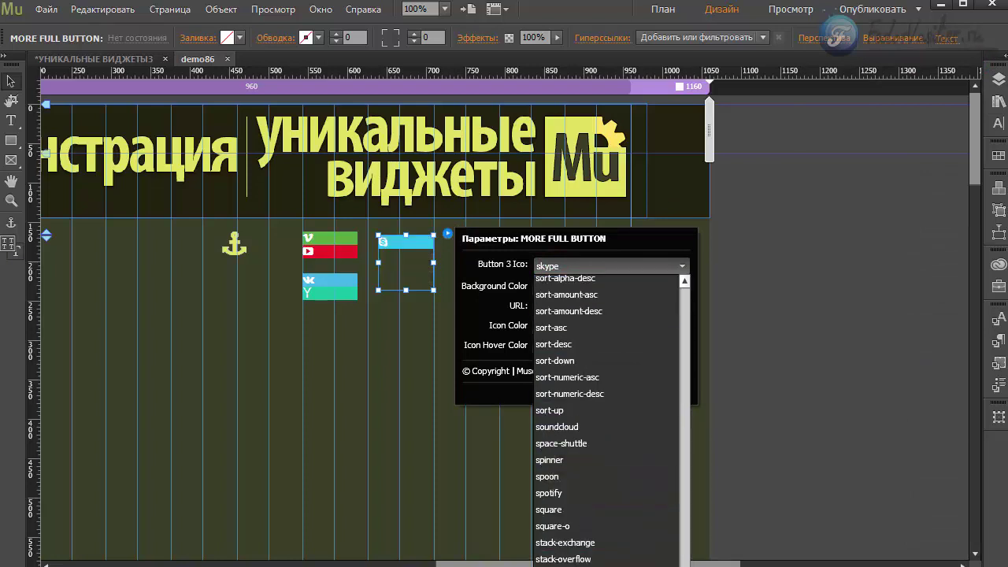
click(551, 308)
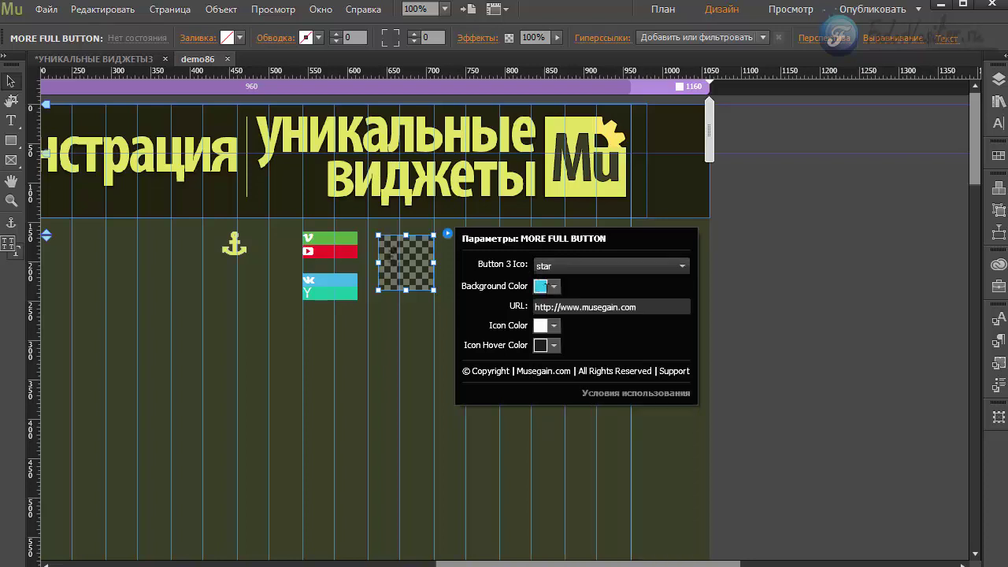
- Change the full-button widget's Background Color to purple, keeping its URL and icon colors, and close its options
click(541, 286)
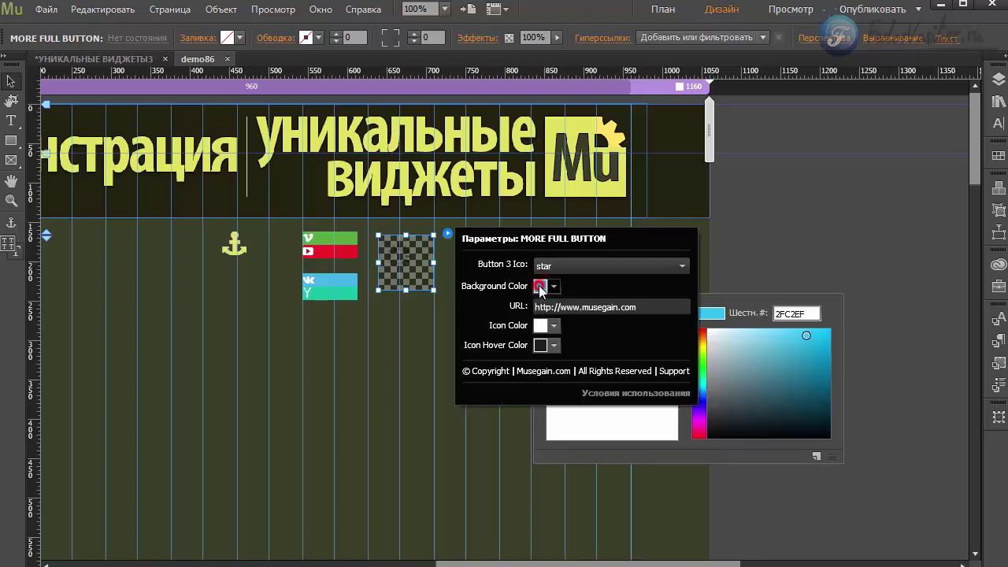
click(642, 307)
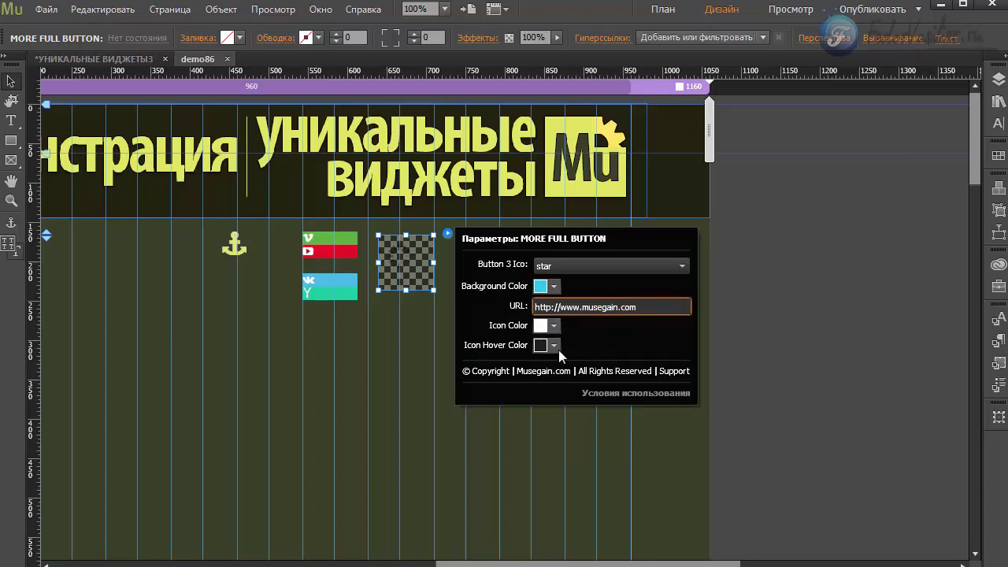
click(539, 289)
click(533, 282)
click(447, 233)
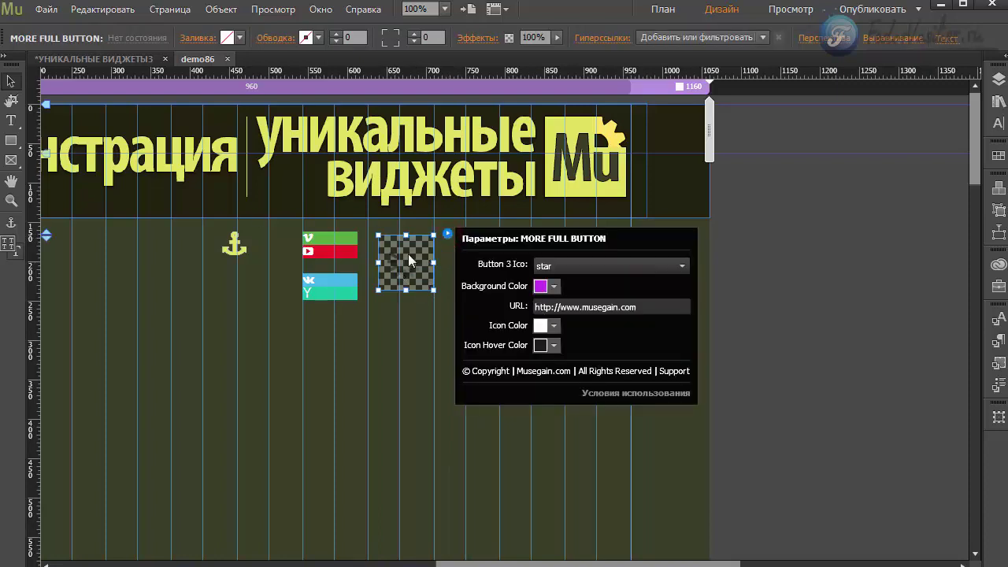
click(330, 287)
click(401, 265)
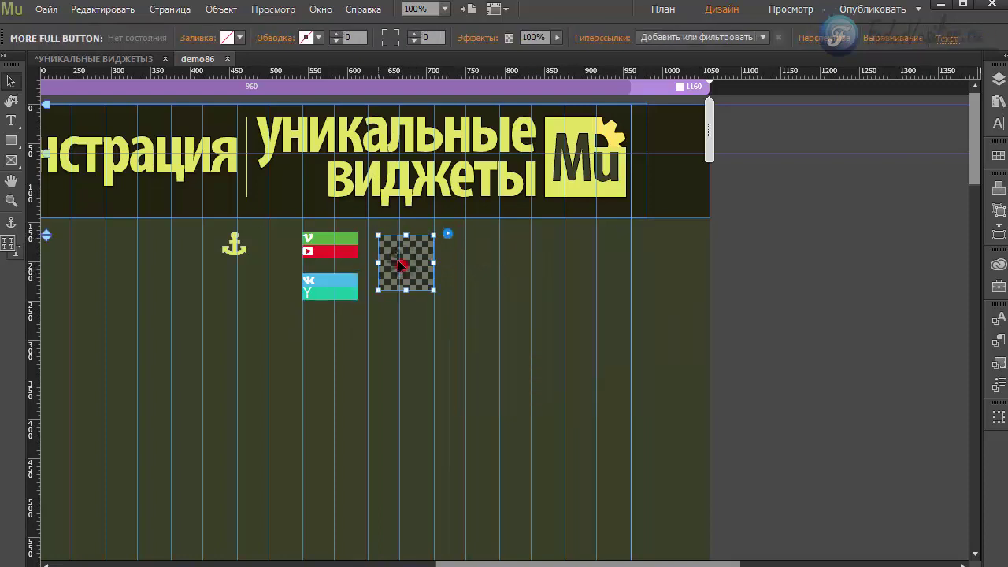
- Preview the page in the browser, open the side menu to examine the added icon rows and star button, close it, and return to Adobe Muse
click(46, 9)
click(96, 278)
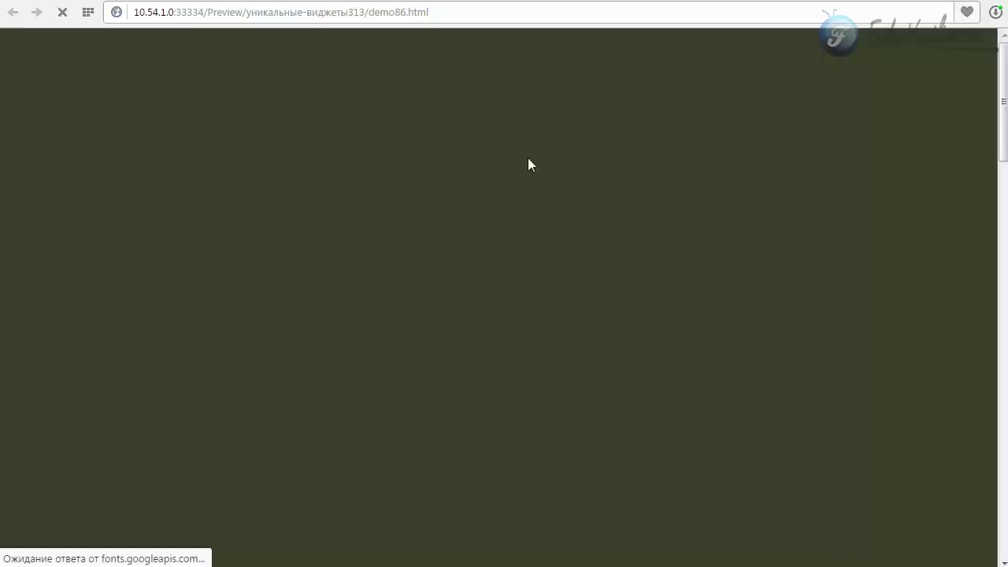
click(414, 172)
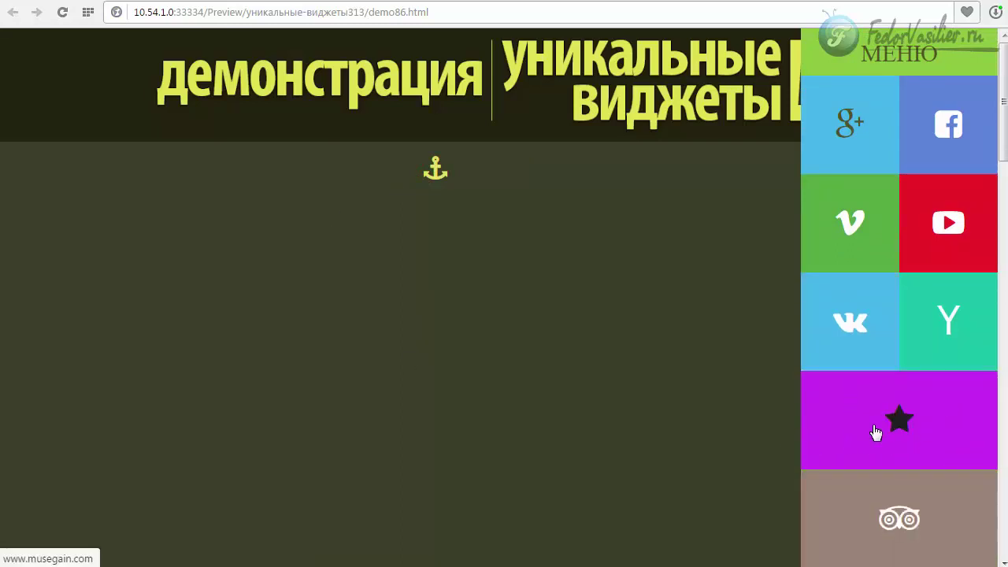
click(432, 176)
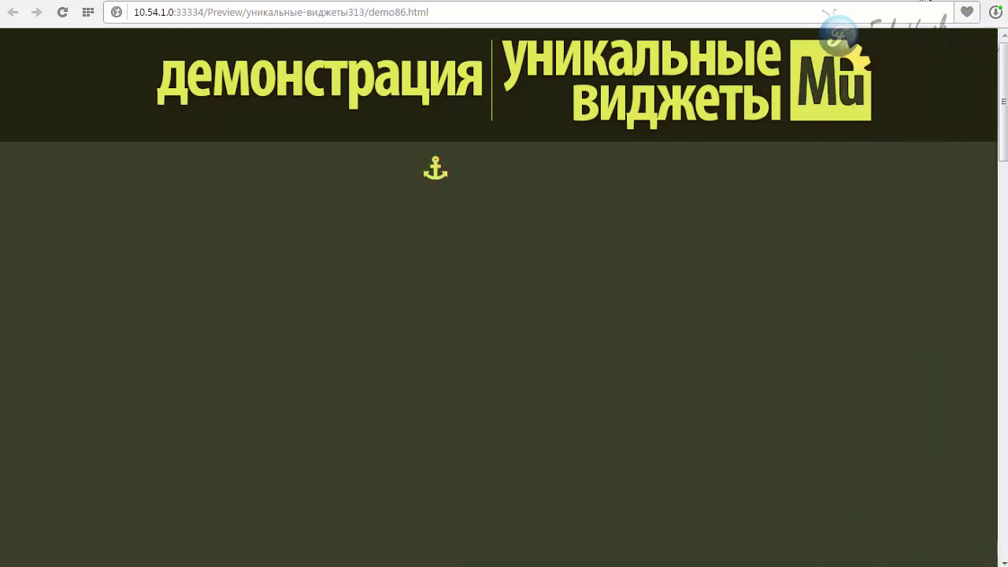
key(alt+Tab)
- Select the lower two-icons widget with the vk and Y buttons
click(317, 288)
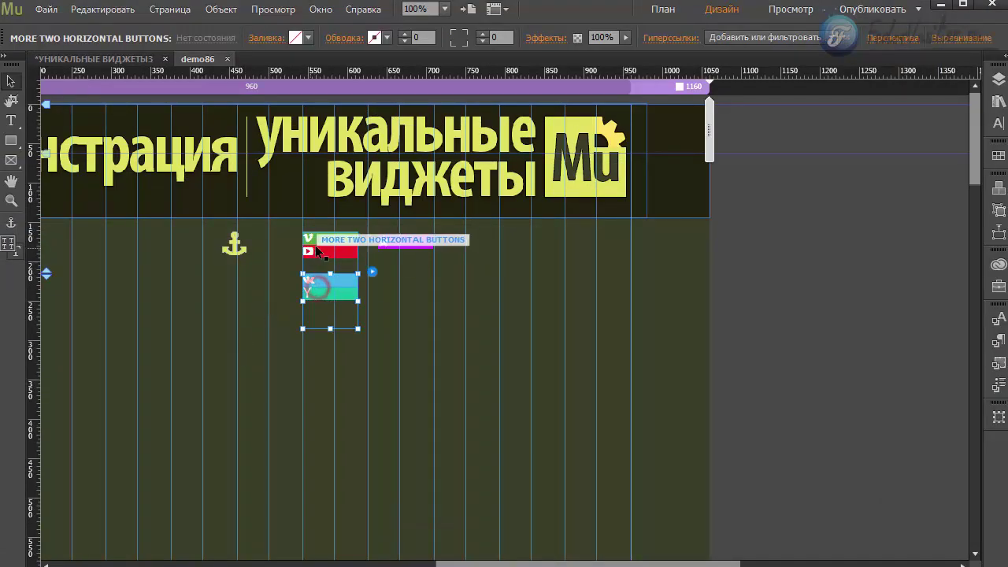